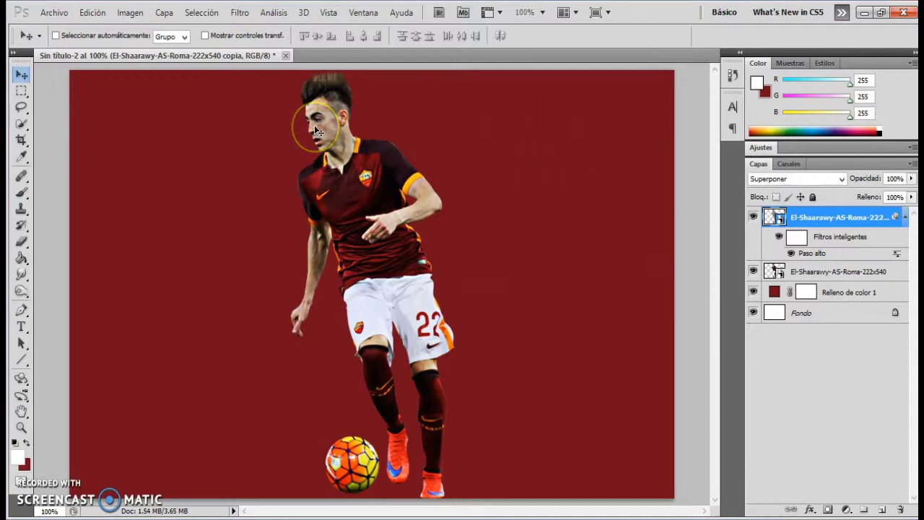
- Place image 17 and stretch it sideways to about 27.9% width so it covers the full canvas
click(51, 12)
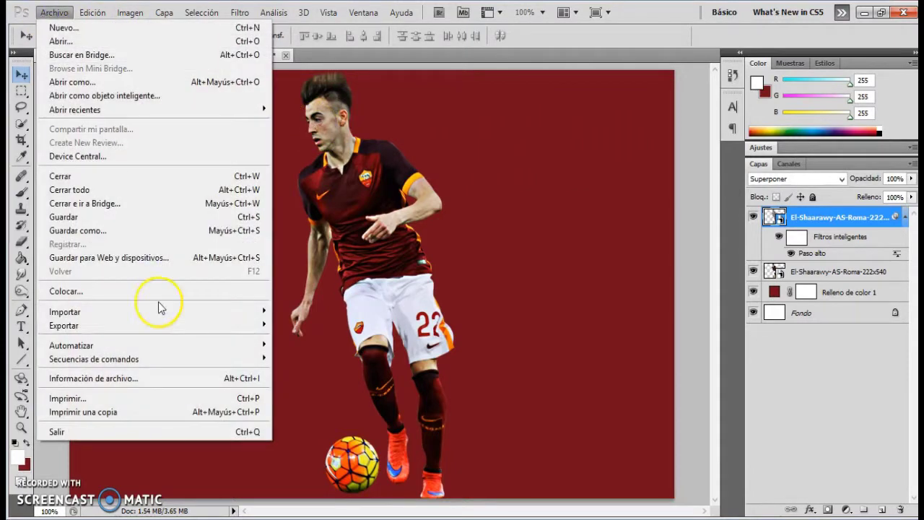
click(183, 298)
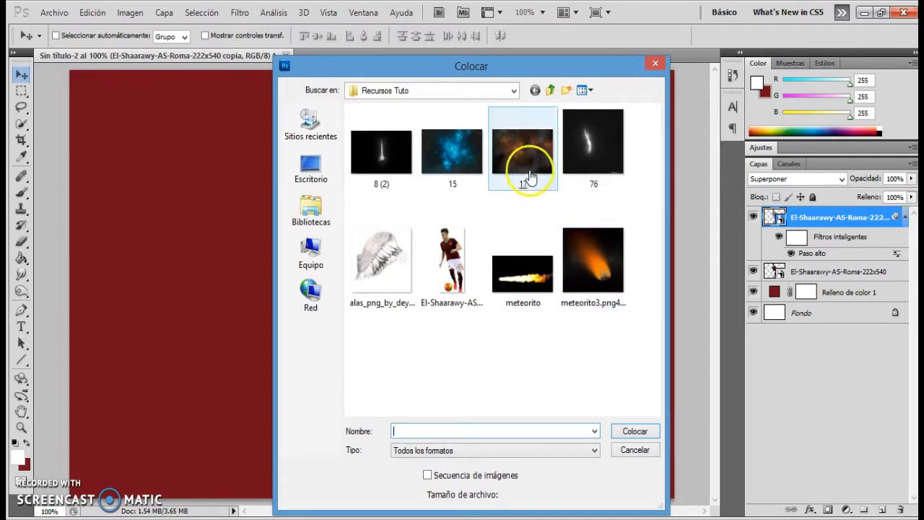
click(530, 177)
double_click(530, 176)
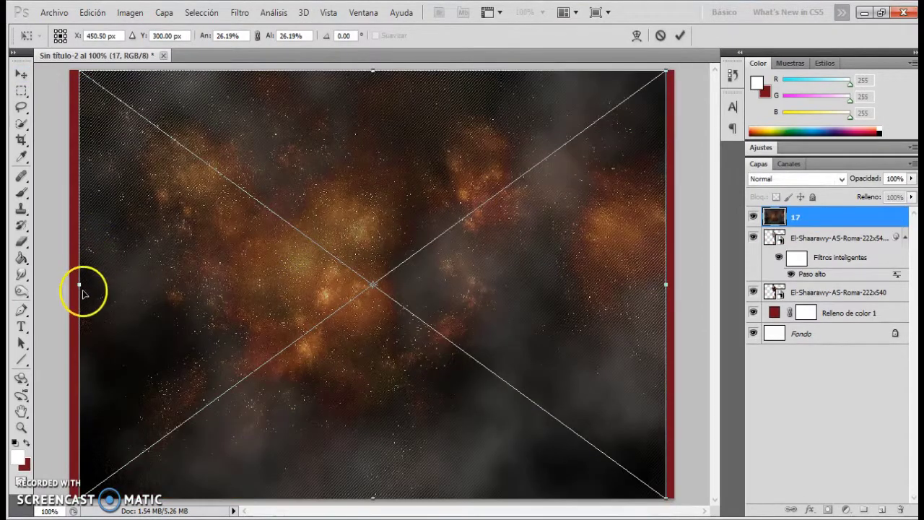
drag(81, 287, 61, 287)
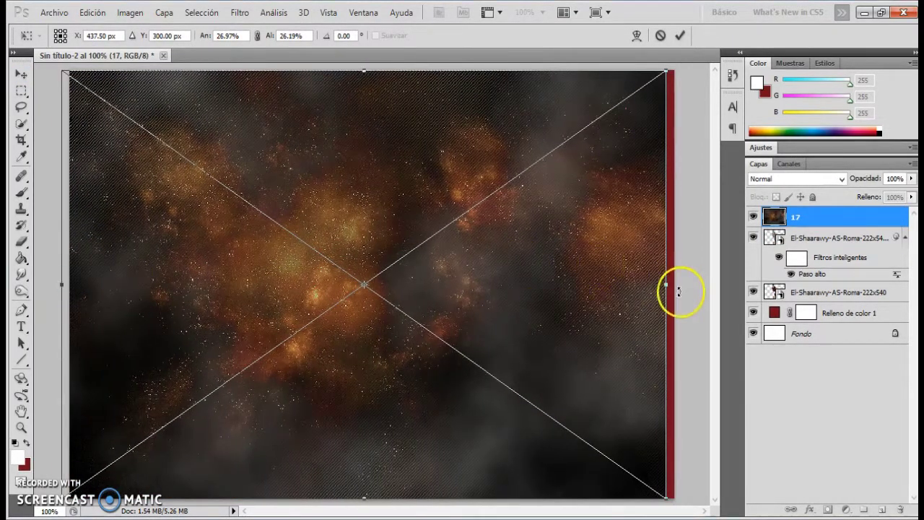
drag(665, 286, 687, 288)
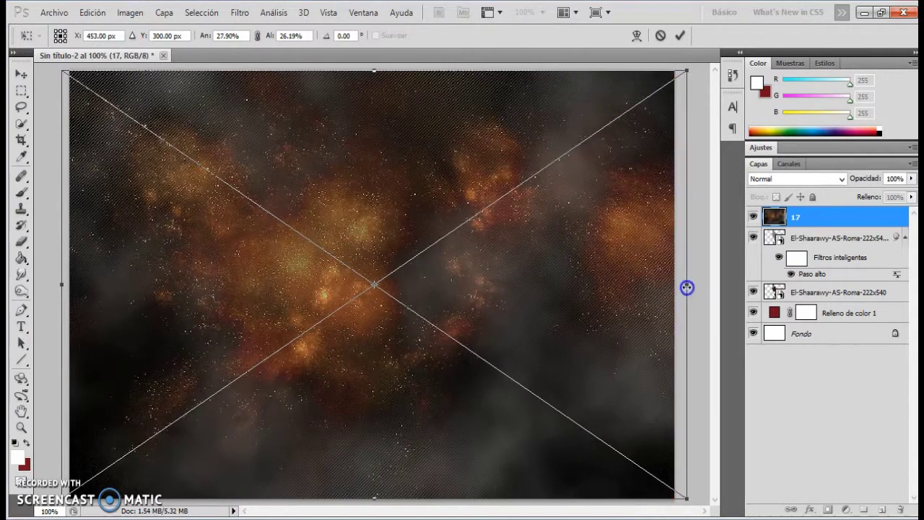
click(681, 35)
- Set layer 17's blend mode to Trama and move it below both player layers, above the color fill
click(769, 179)
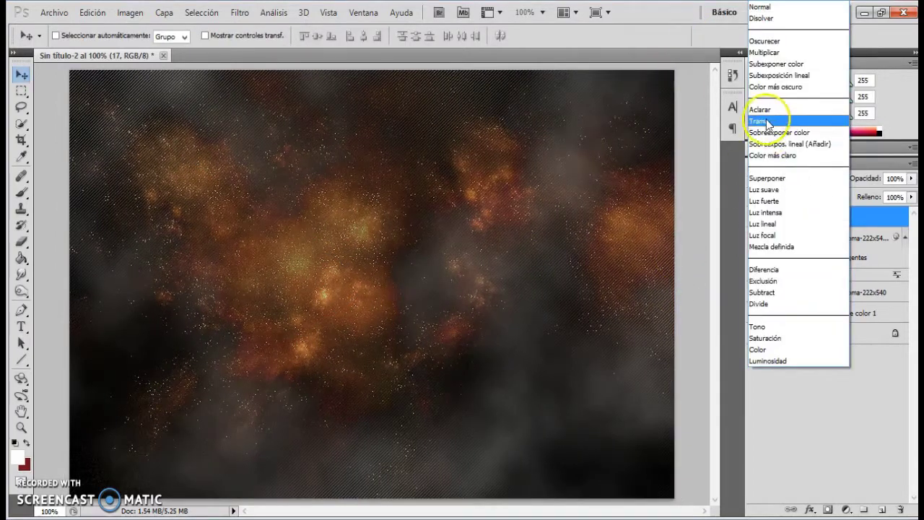
click(767, 123)
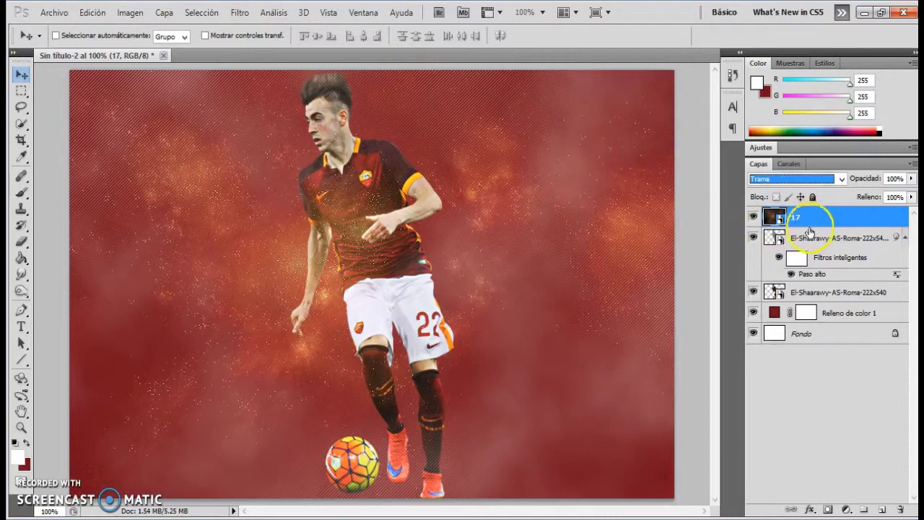
drag(811, 231, 816, 298)
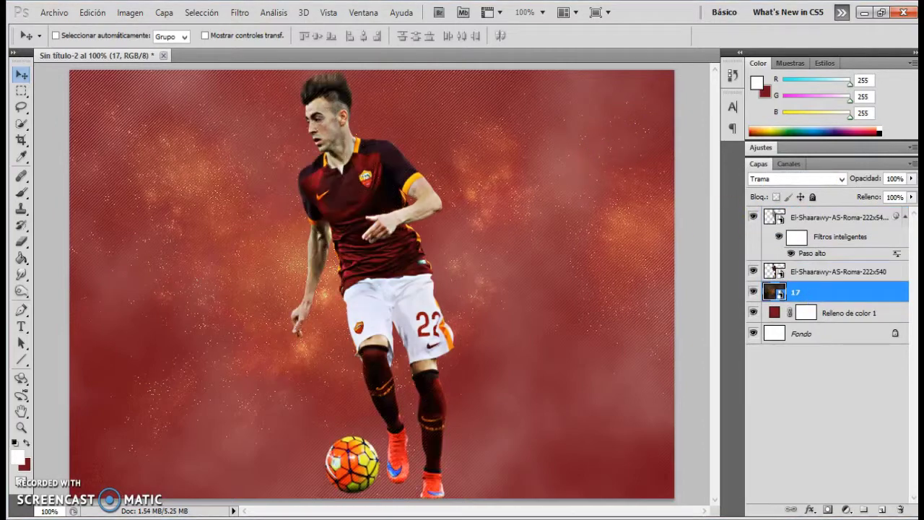
- Place the meteorito3 fire image rotated behind the player's legs and set its blend mode to Trama
click(48, 12)
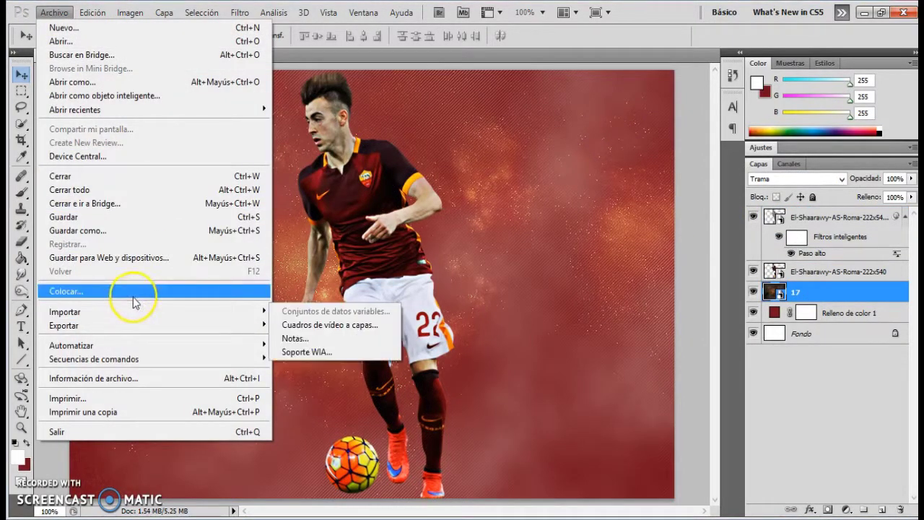
click(133, 293)
click(592, 279)
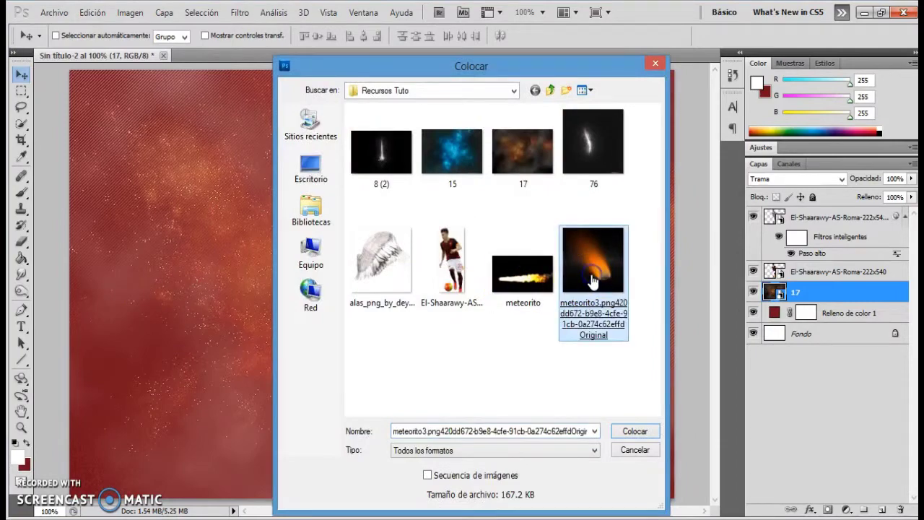
double_click(593, 278)
drag(588, 241, 617, 292)
drag(470, 326, 465, 401)
click(679, 35)
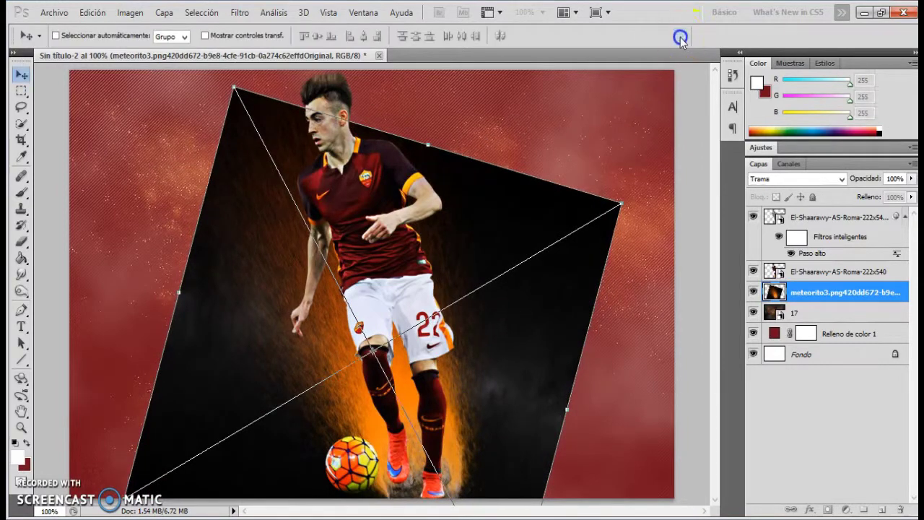
click(838, 179)
click(800, 122)
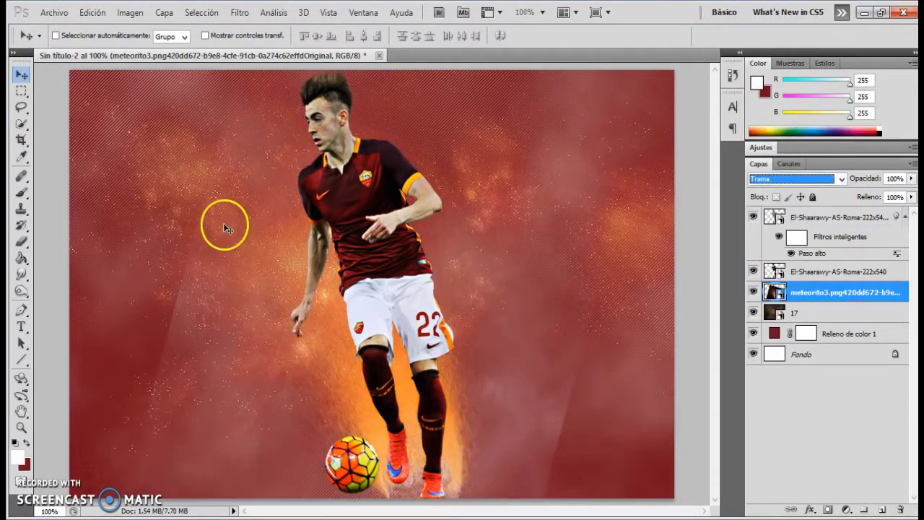
- Rasterize the meteor layer and erase its visible outer edges with a soft 93 px eraser
click(21, 241)
click(353, 228)
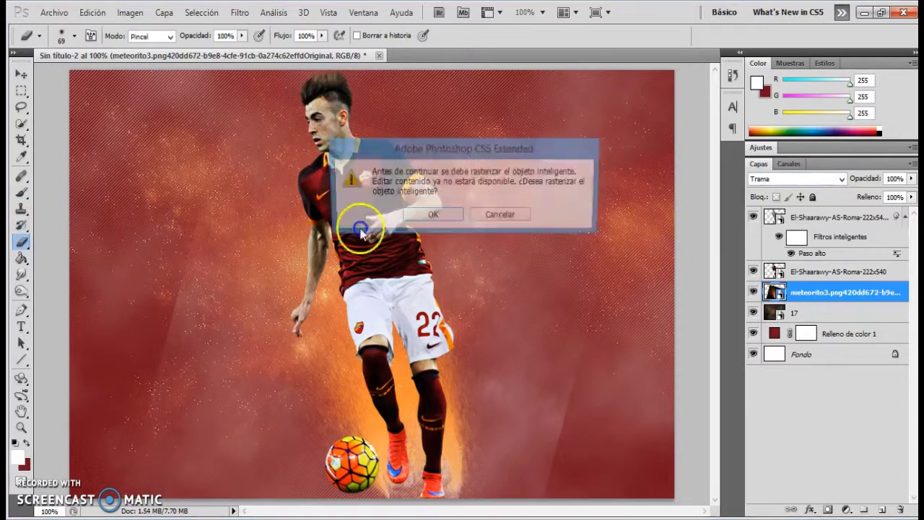
click(411, 218)
right_click(171, 302)
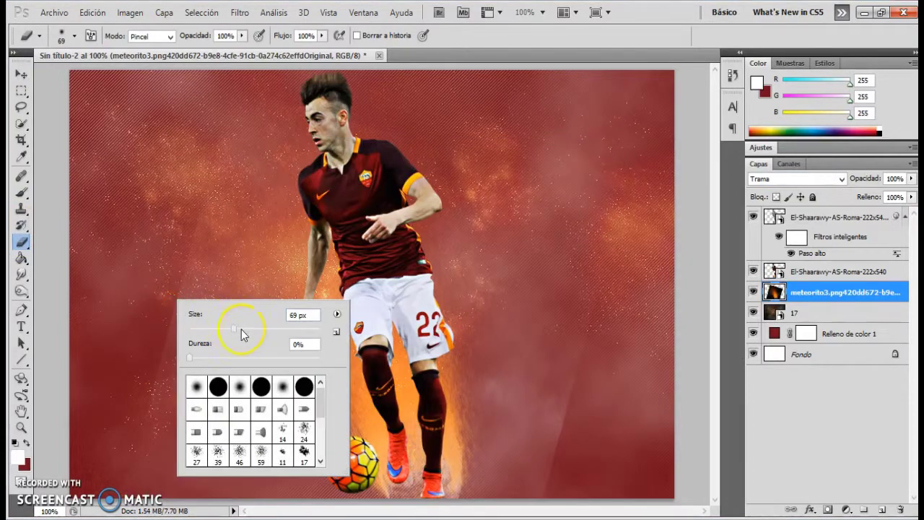
click(195, 216)
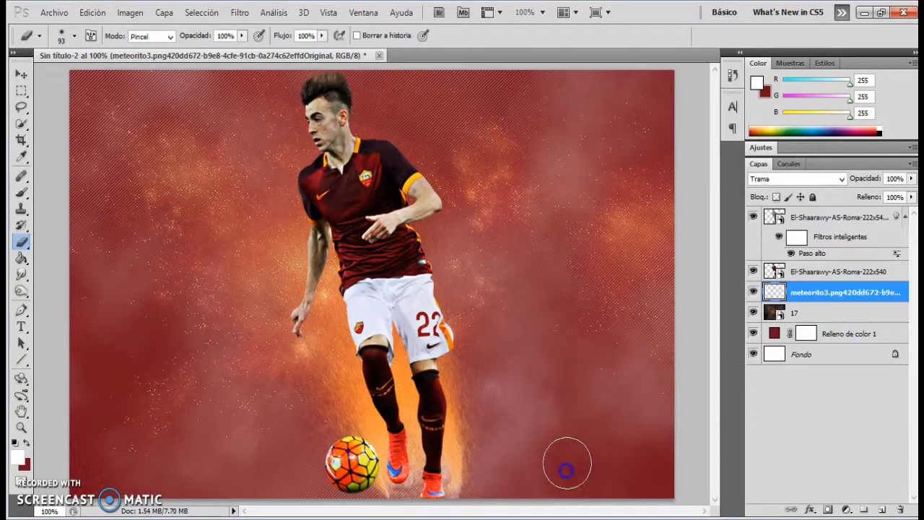
click(409, 117)
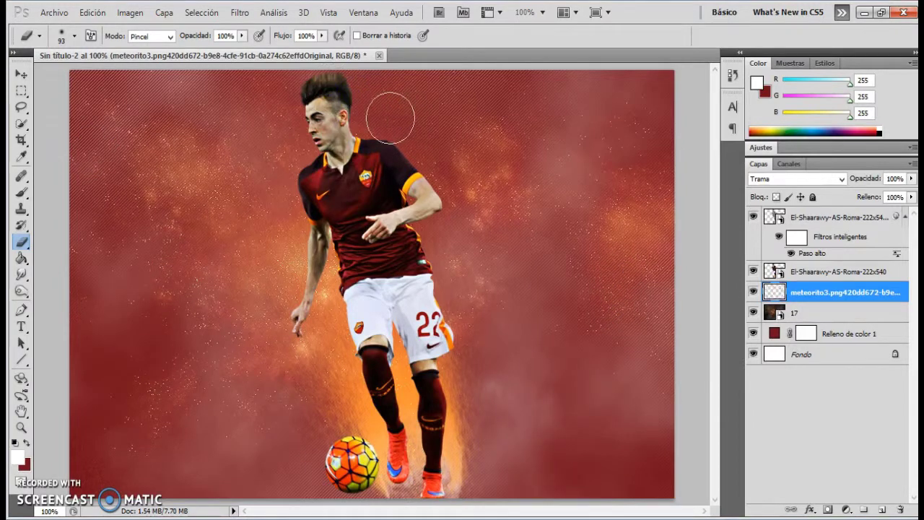
click(19, 76)
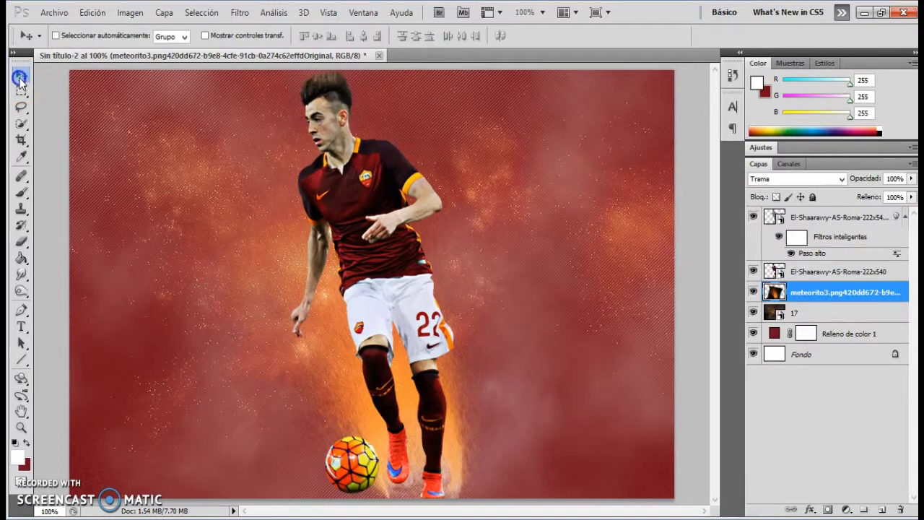
key(ctrl+j)
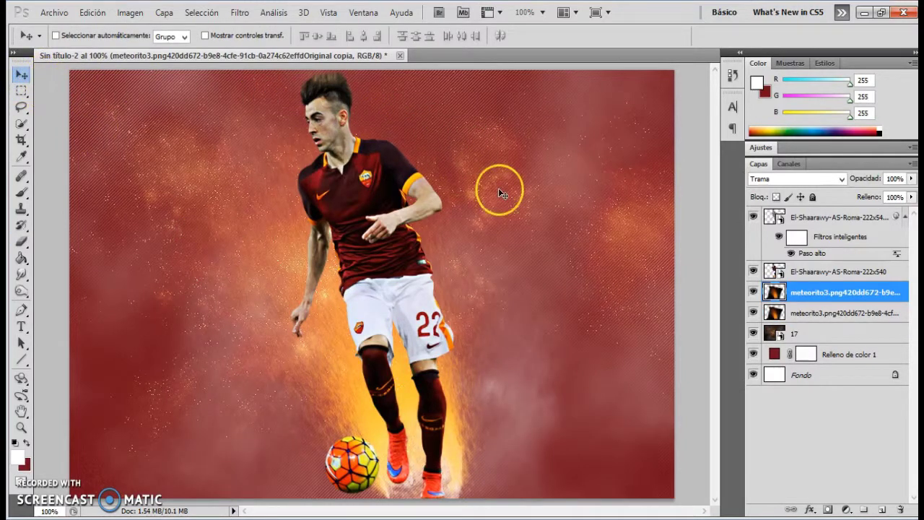
key(ctrl+z)
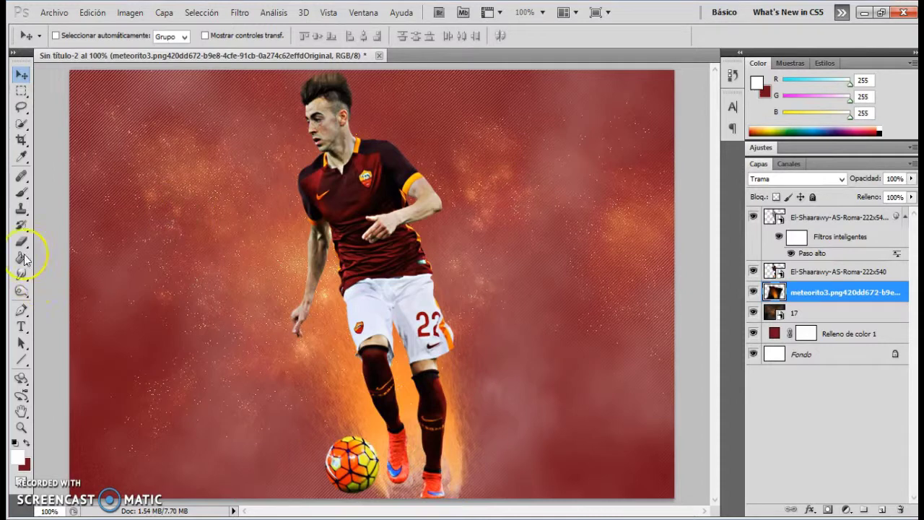
- Erase the leftover edge of the meteor layer, then duplicate it and move the copy up behind the player's upper body
click(21, 242)
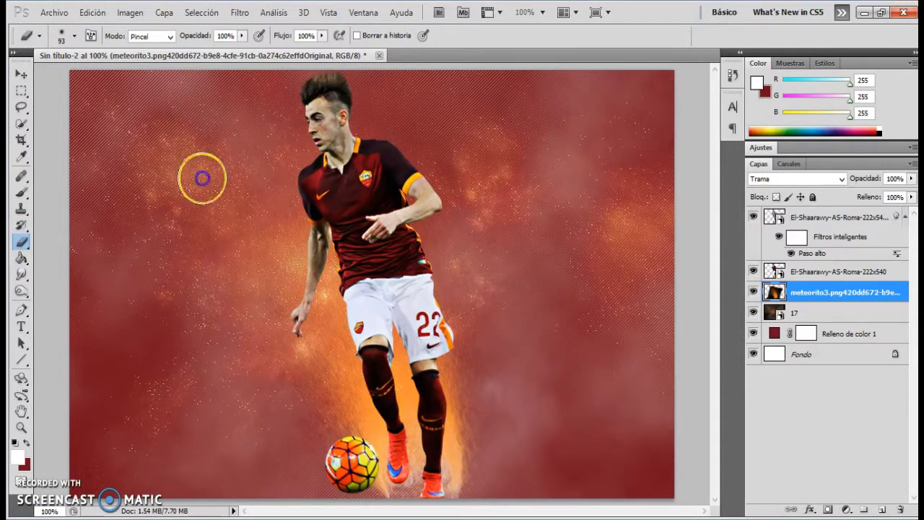
click(21, 75)
key(ctrl+j)
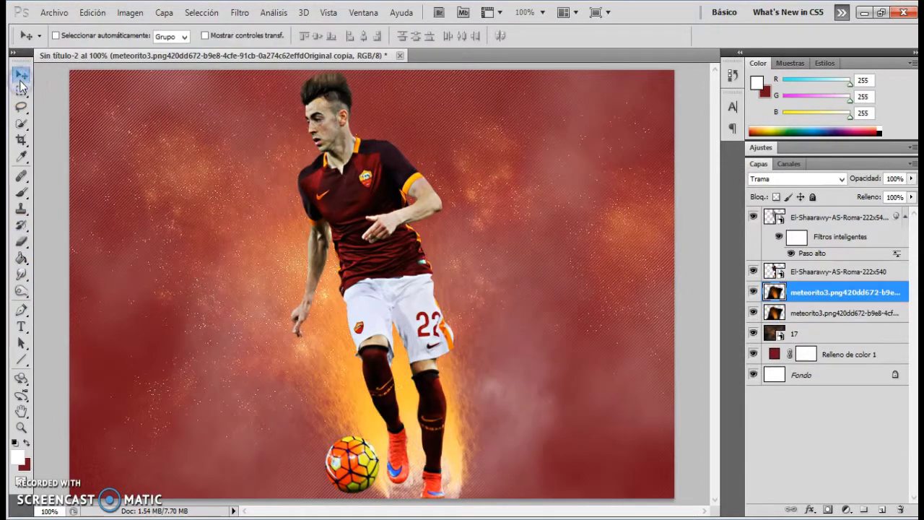
drag(419, 327, 385, 161)
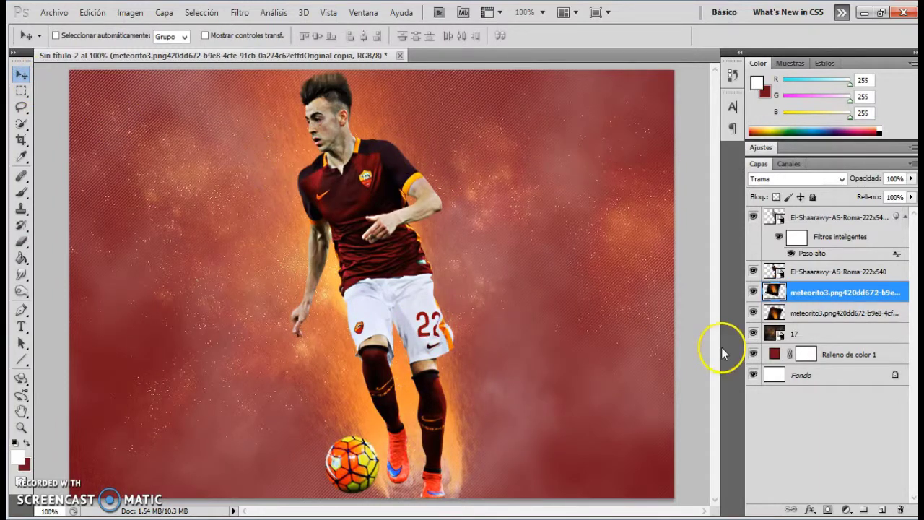
- Place image 15 directly above layer 17 and stretch it past the canvas edges, to about 29.3% width and 27.5% height
click(828, 333)
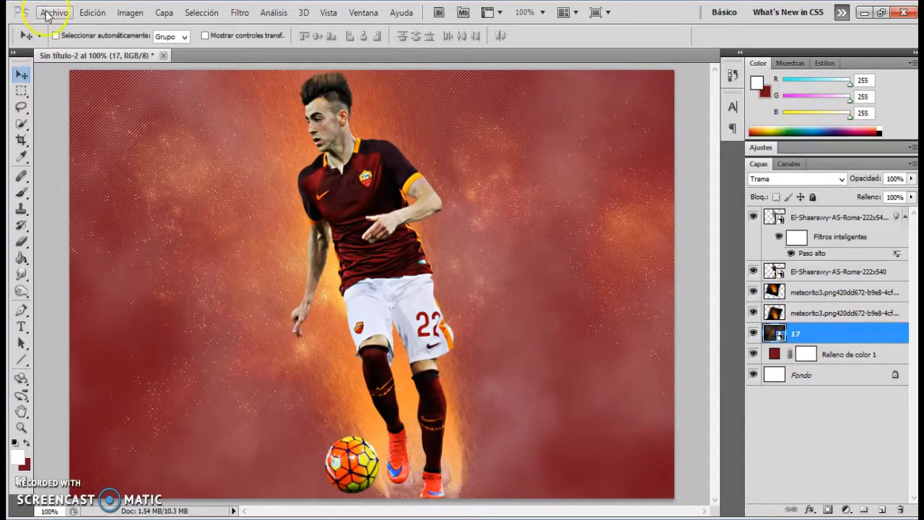
click(47, 13)
click(155, 289)
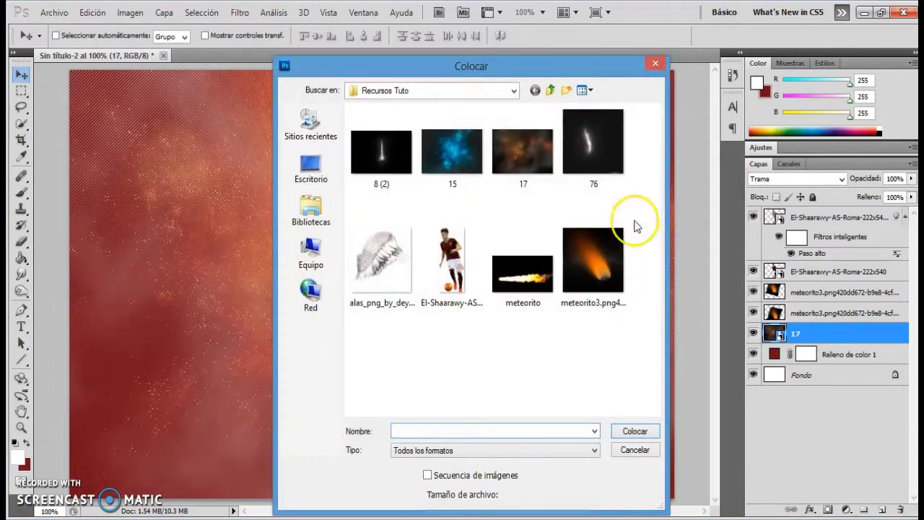
double_click(452, 152)
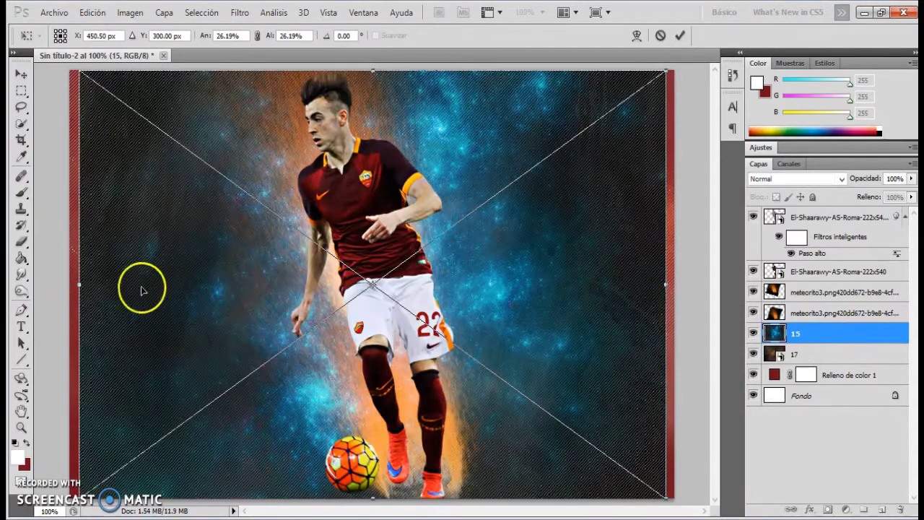
drag(79, 285, 41, 285)
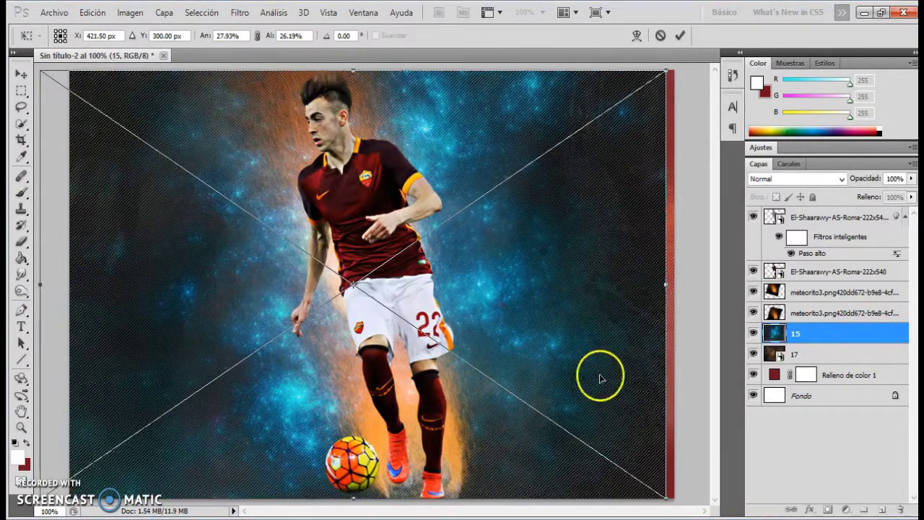
drag(666, 494, 699, 514)
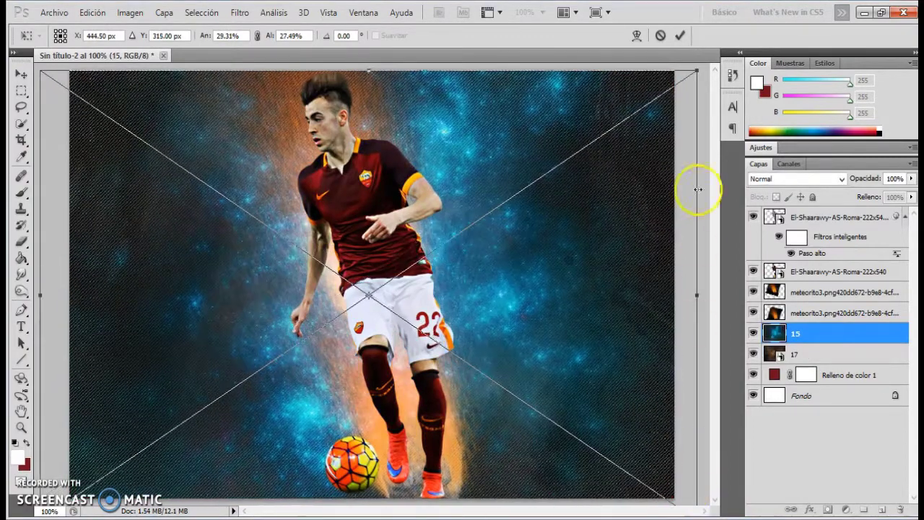
click(679, 38)
- Set layer 15's blend mode to Superponer and its opacity to 83%
click(830, 178)
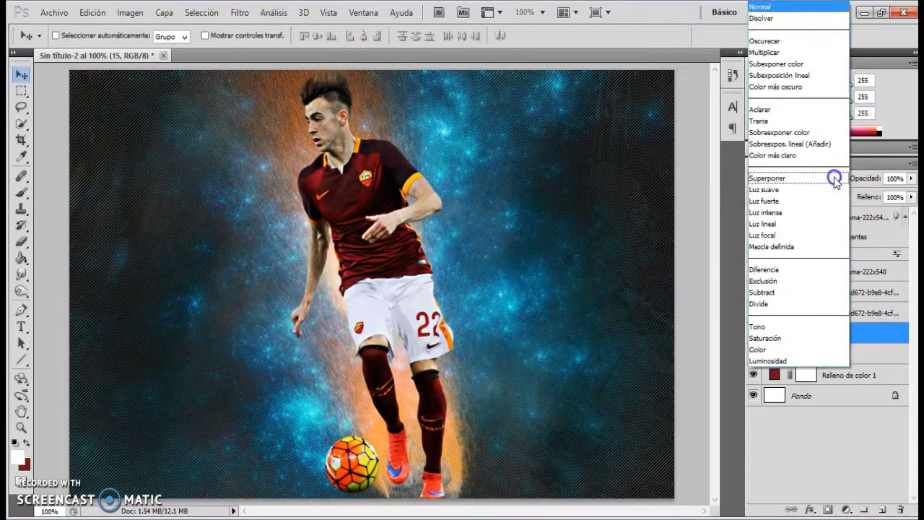
click(834, 178)
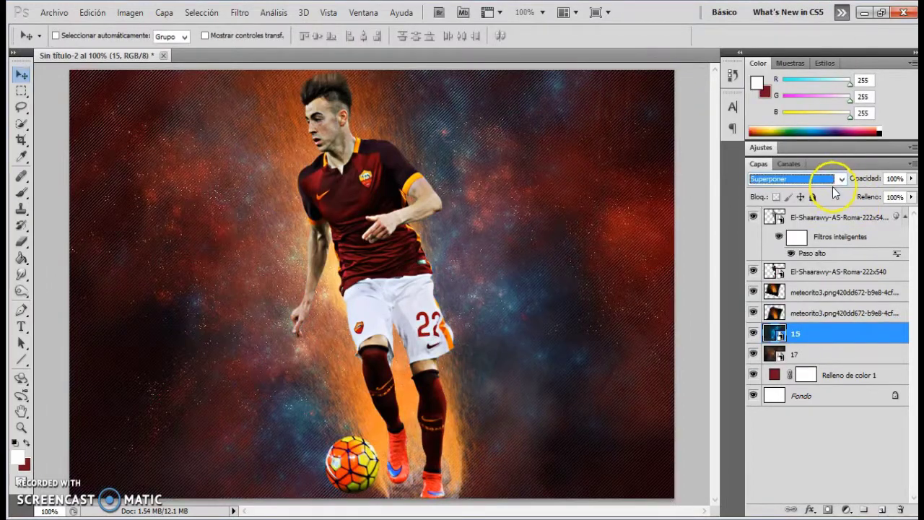
click(830, 417)
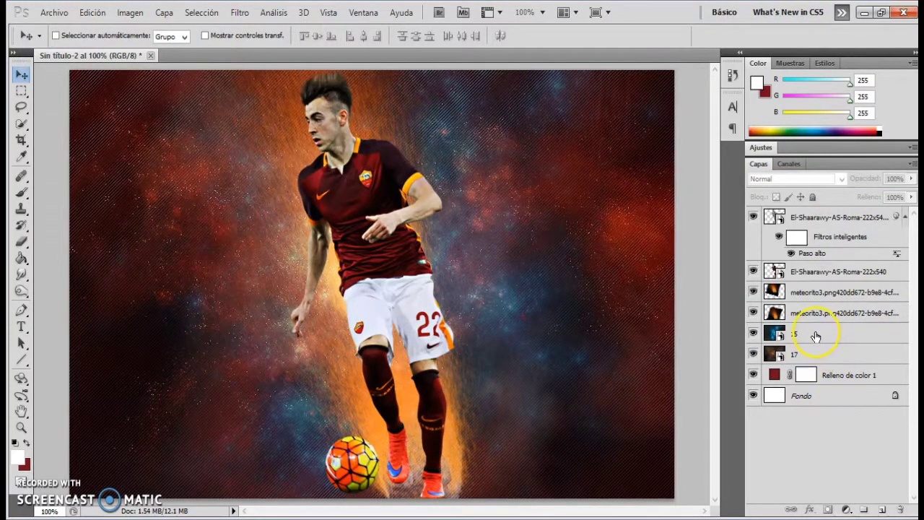
click(830, 333)
click(908, 179)
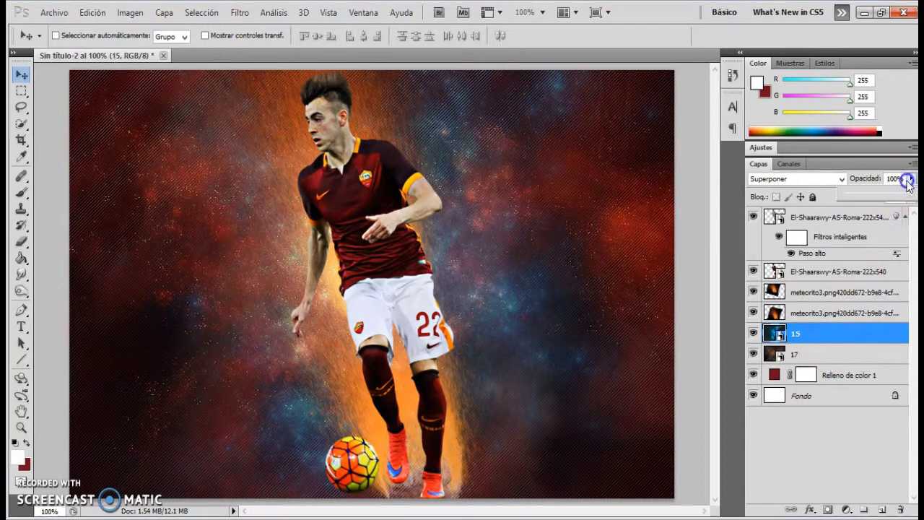
drag(906, 197, 903, 198)
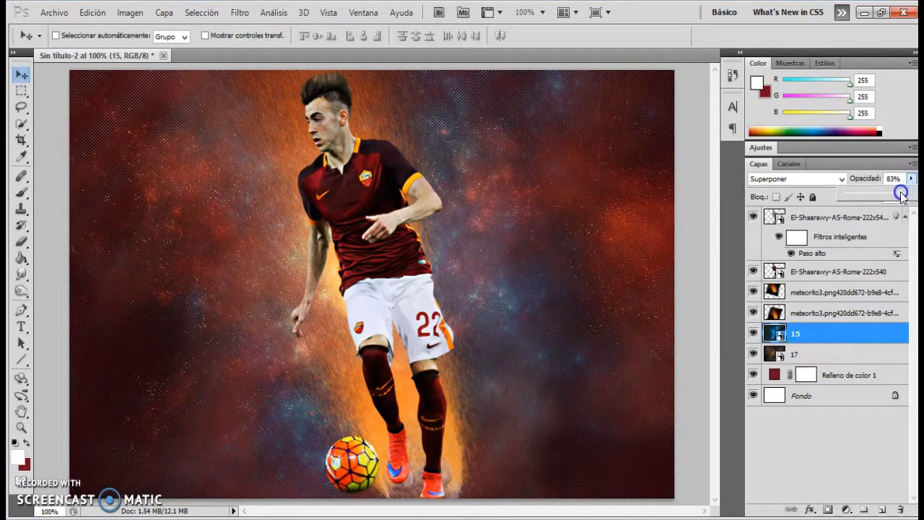
click(813, 418)
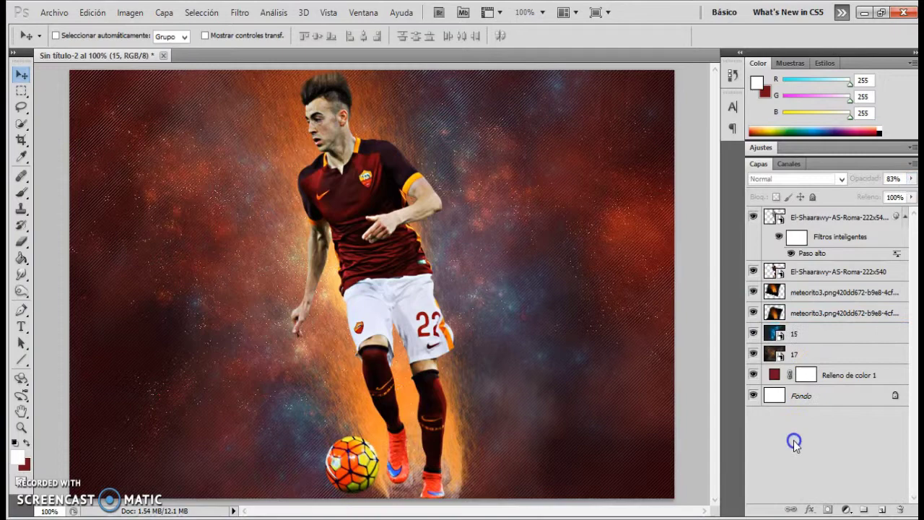
- Place image 76 from the Recursos Tuto folder directly above layer 15
click(819, 326)
click(52, 19)
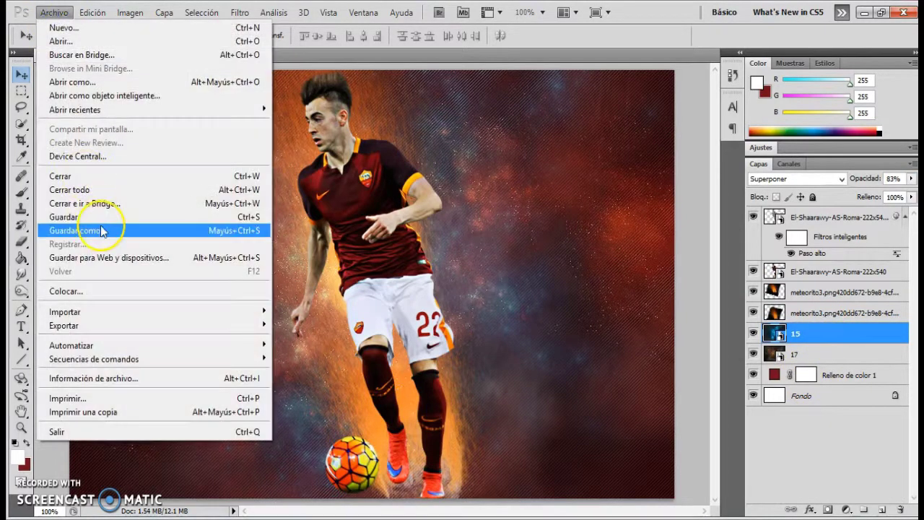
click(112, 290)
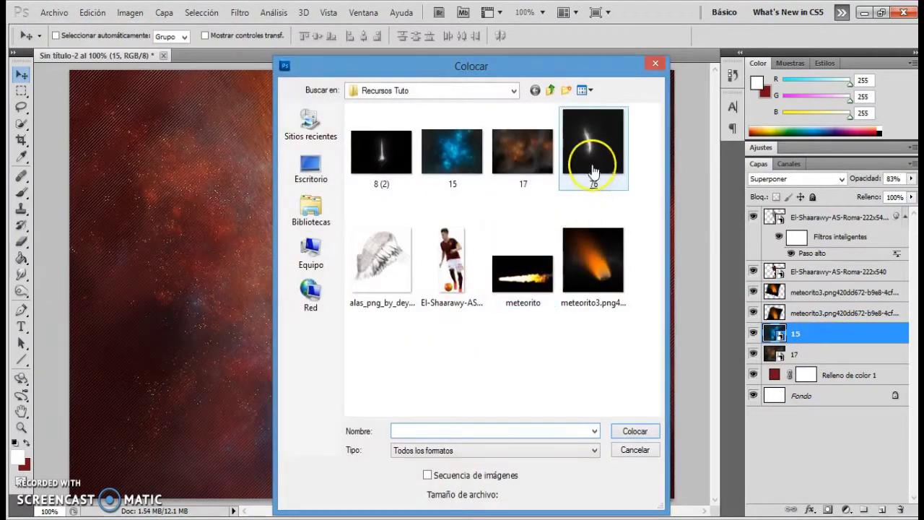
click(594, 163)
double_click(593, 164)
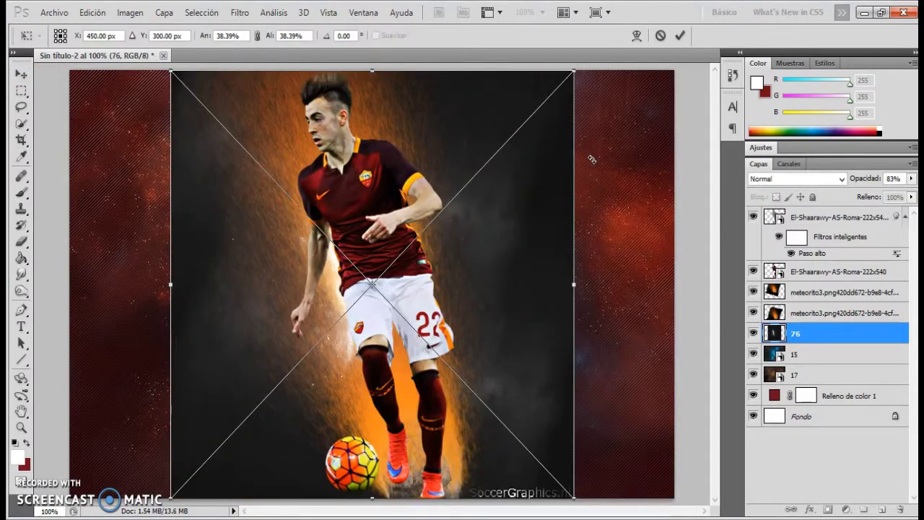
- Set image 76's blend mode to Trama and shift it so its light streak sits behind the player's waist
click(829, 179)
click(772, 112)
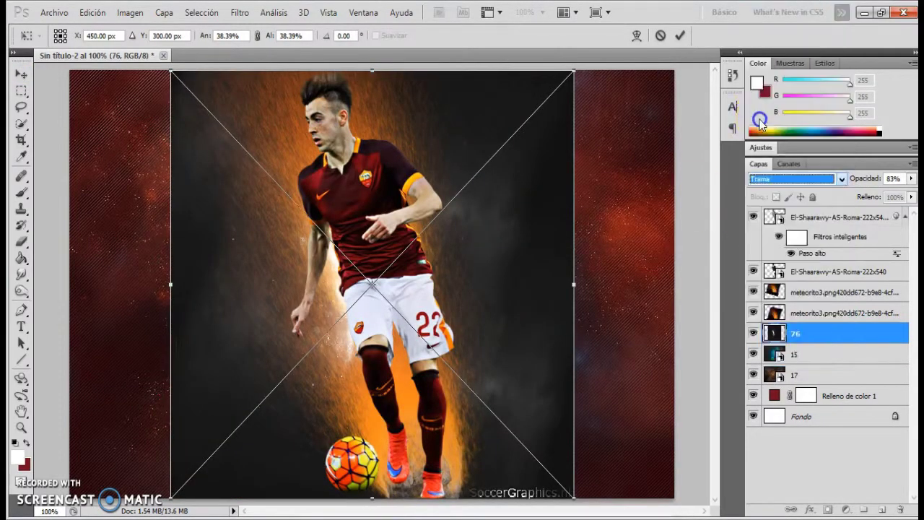
drag(423, 247, 510, 231)
click(679, 36)
click(276, 238)
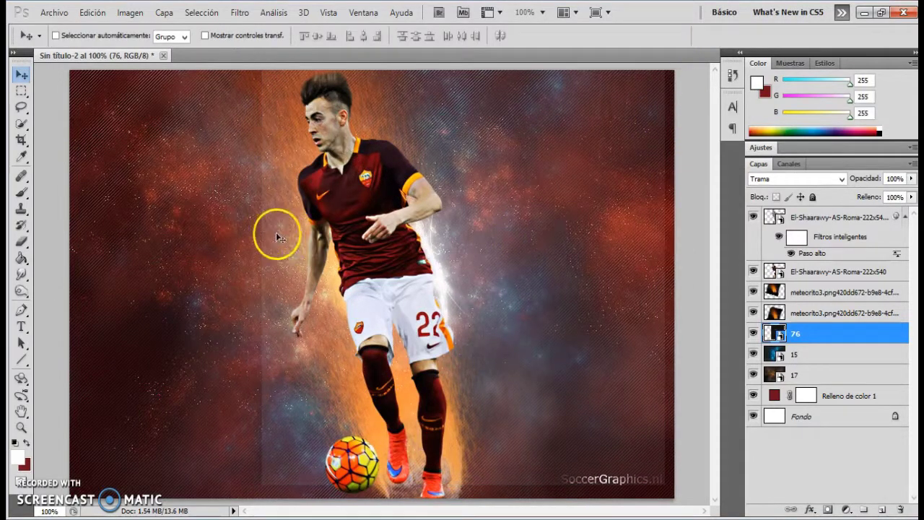
- Rasterize layer 76 and erase its visible outer edges and the watermark with the 93 px eraser
click(16, 244)
click(274, 175)
click(431, 213)
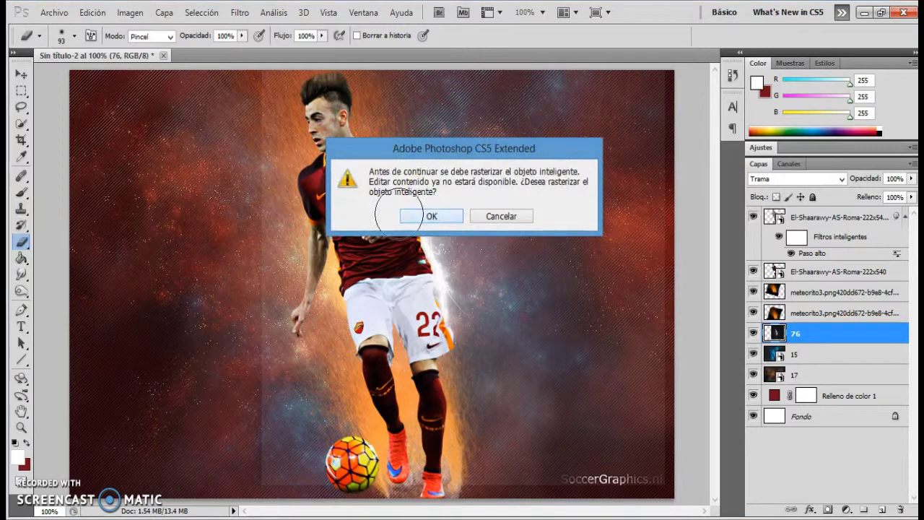
click(247, 200)
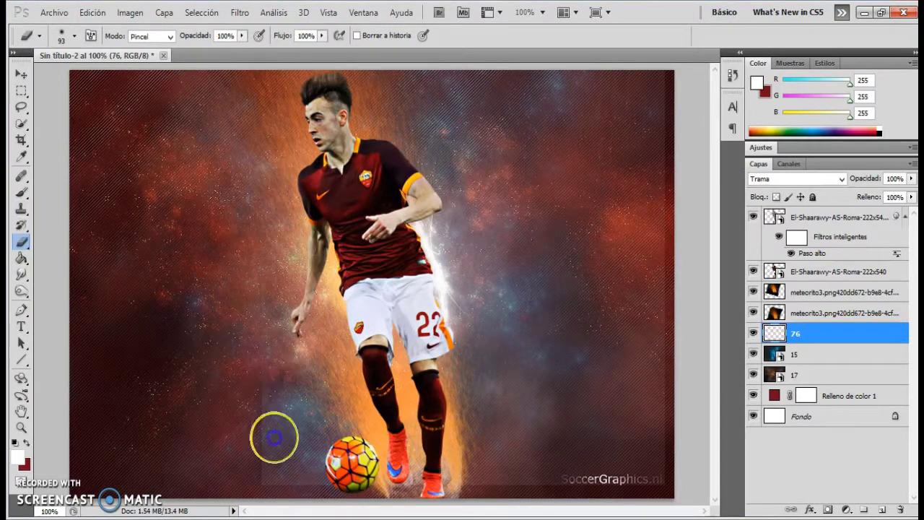
click(326, 466)
drag(469, 473, 629, 470)
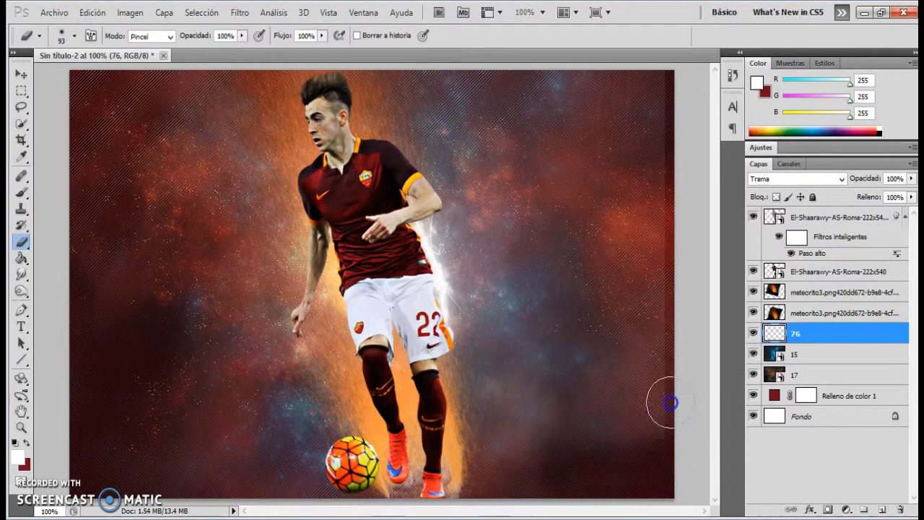
click(671, 195)
drag(671, 195, 662, 67)
mouse_move(657, 223)
mouse_down()
mouse_move(611, 127)
mouse_move(614, 247)
mouse_move(582, 434)
mouse_move(632, 405)
mouse_up()
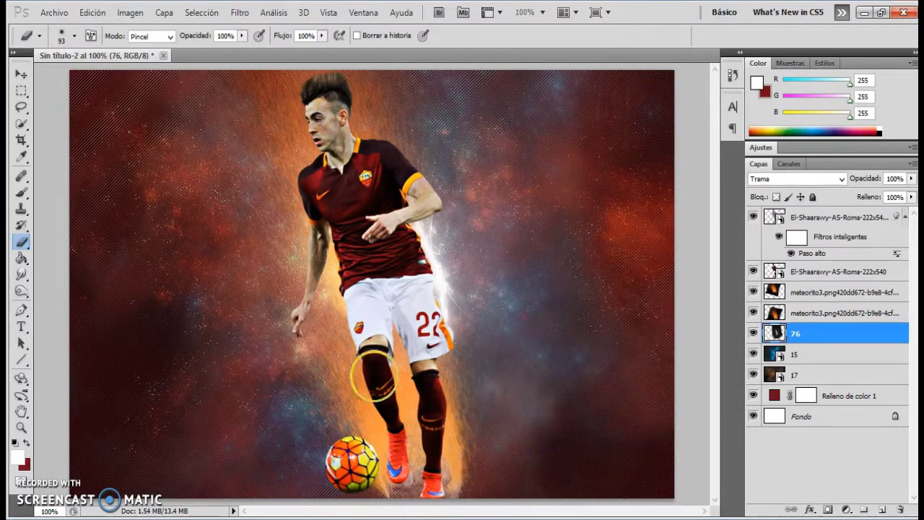
- Duplicate layer 76, move the copy down beside the player's standing leg, and erase its hard upper edge
click(20, 75)
key(ctrl+j)
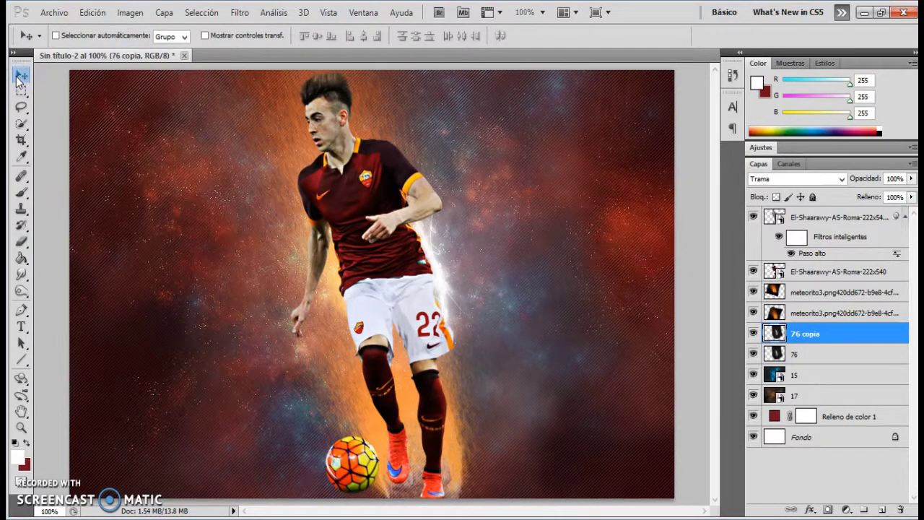
drag(449, 291, 467, 422)
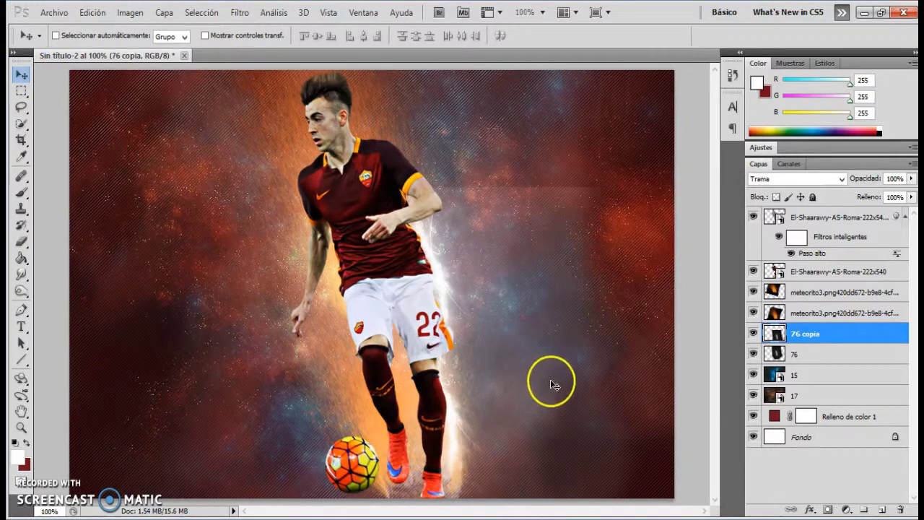
click(20, 243)
drag(499, 171, 652, 188)
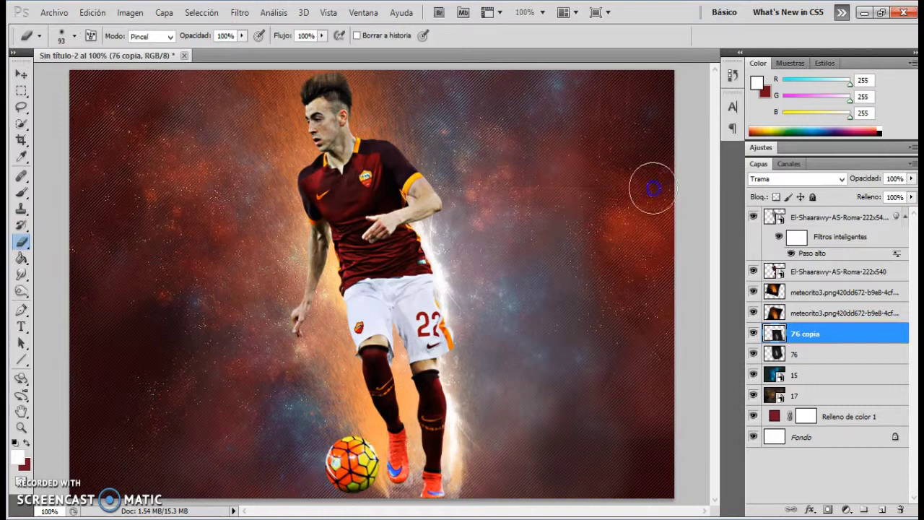
- Duplicate layer 76 copia, flip the new copy horizontally and move it to the ball side of the player's legs
click(20, 75)
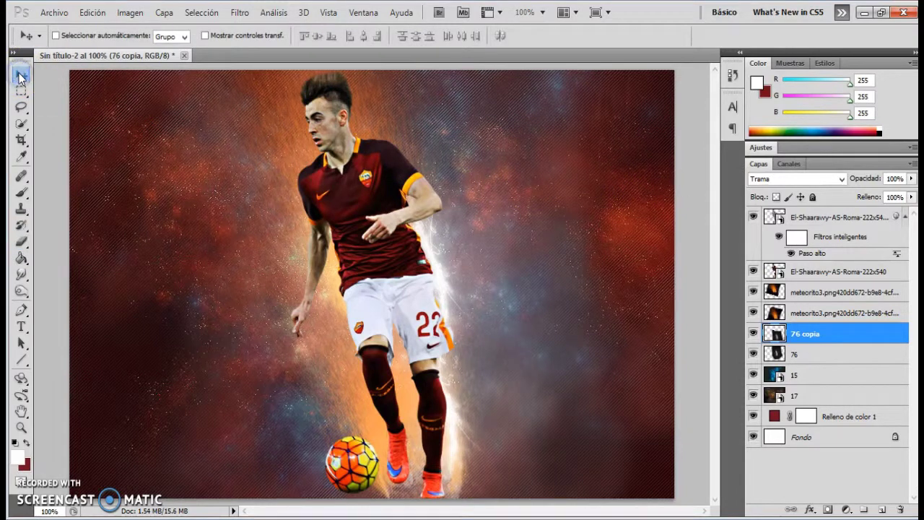
key(ctrl+j)
click(448, 296)
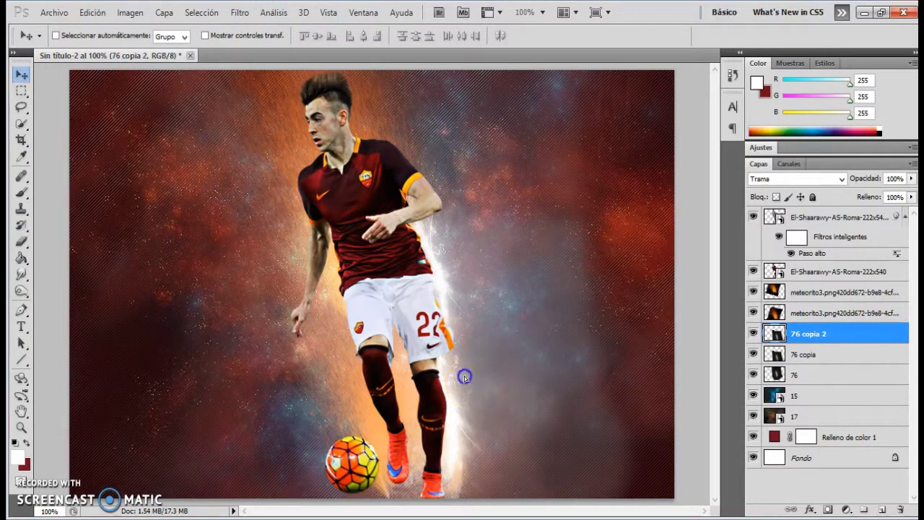
drag(465, 376, 389, 373)
key(ctrl+t)
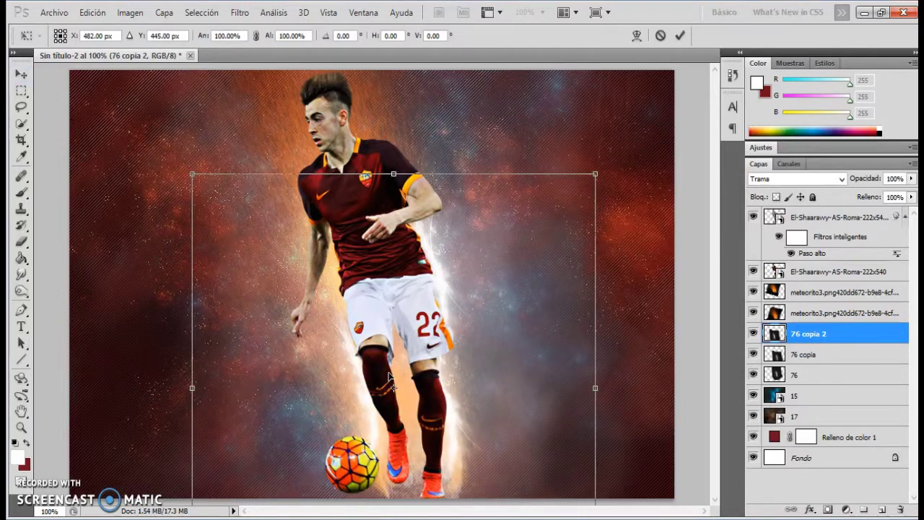
right_click(485, 338)
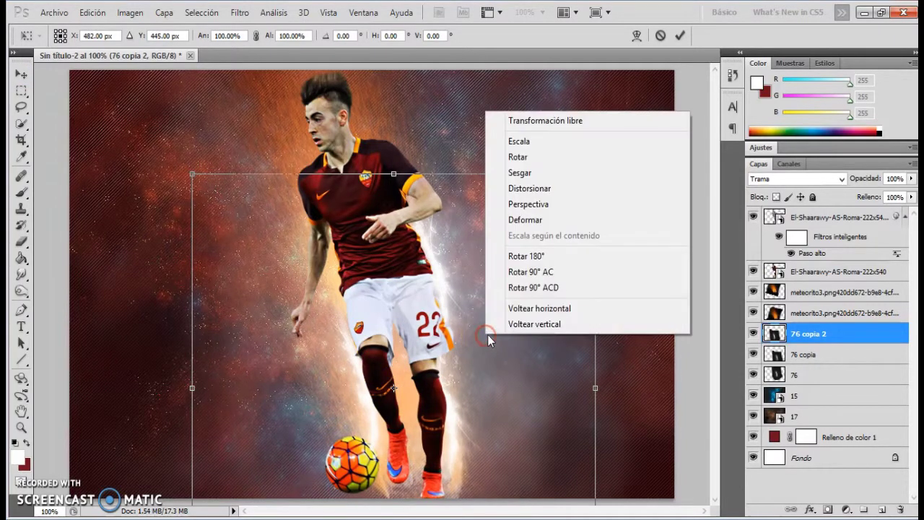
click(566, 309)
drag(423, 399, 351, 407)
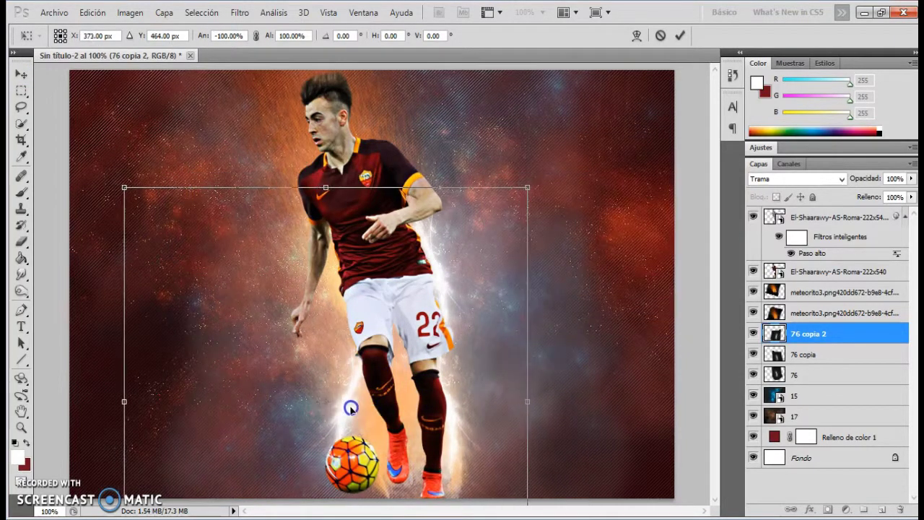
- Reorient layer 76 copia 2 to 100% width and -100% height, rotate it to -33.32°, and position it at X 403.49, Y 464 px
drag(429, 169, 324, 142)
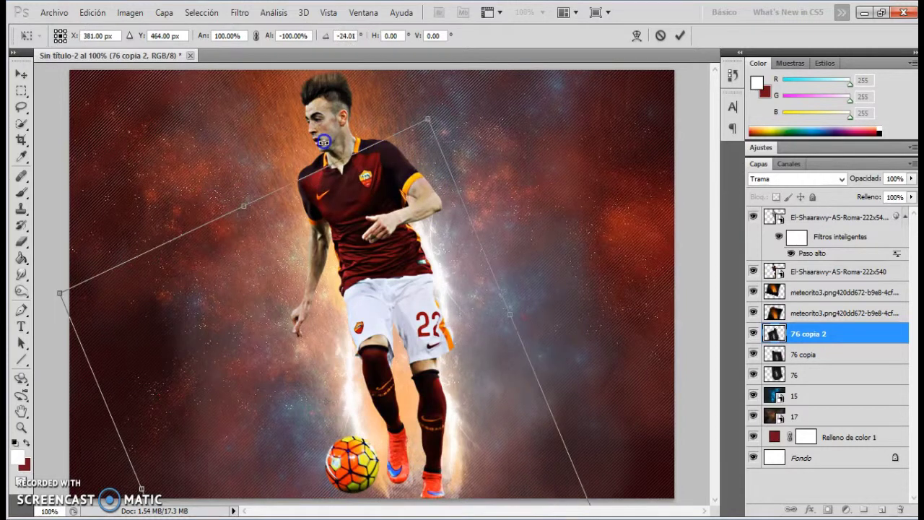
drag(502, 150, 452, 135)
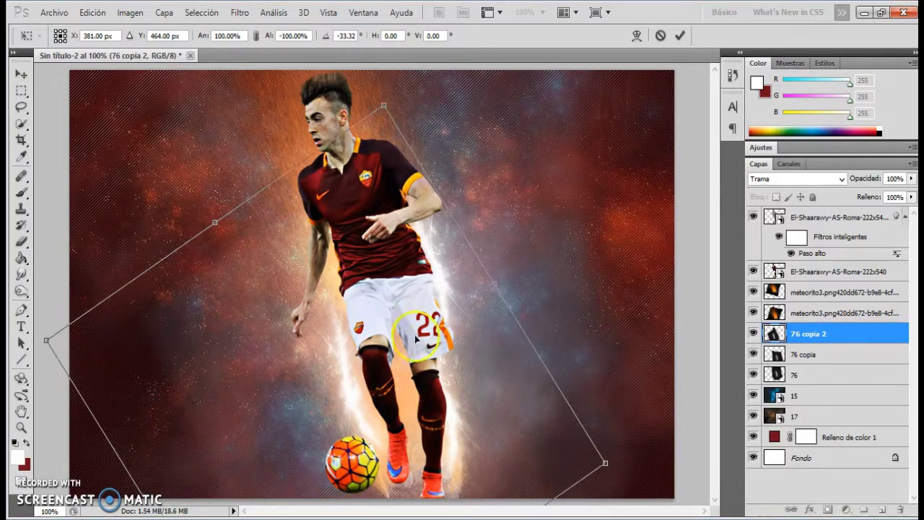
drag(380, 355, 396, 355)
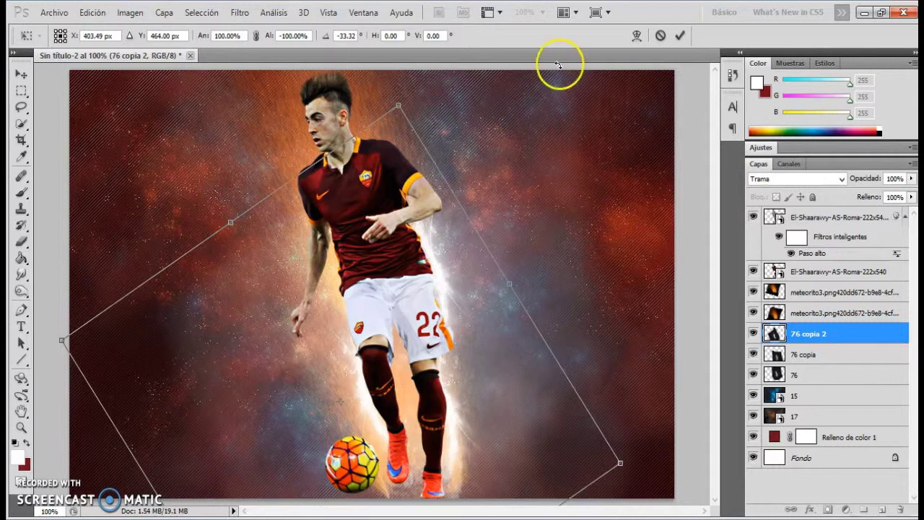
click(679, 35)
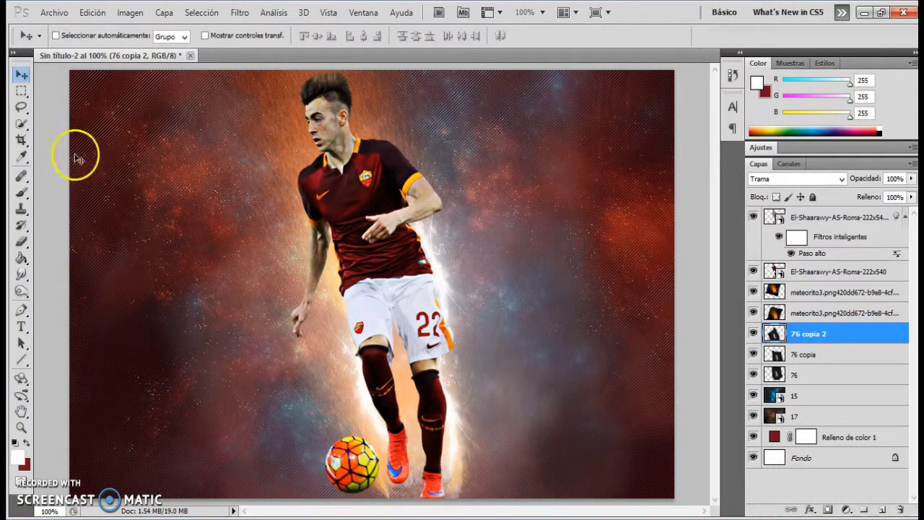
- Erase the leftover edges of layer 76 copia 2, then duplicate it and place the copy behind the player's upper body
click(21, 253)
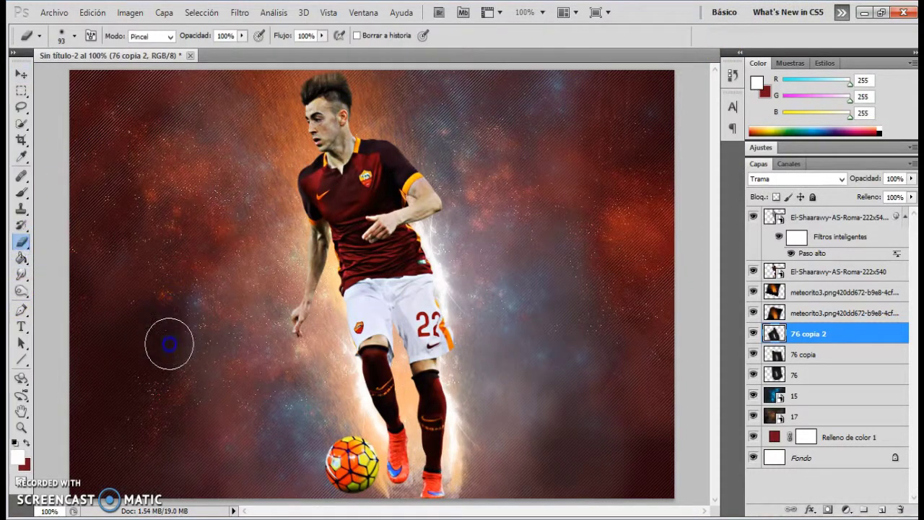
click(22, 75)
key(ctrl+j)
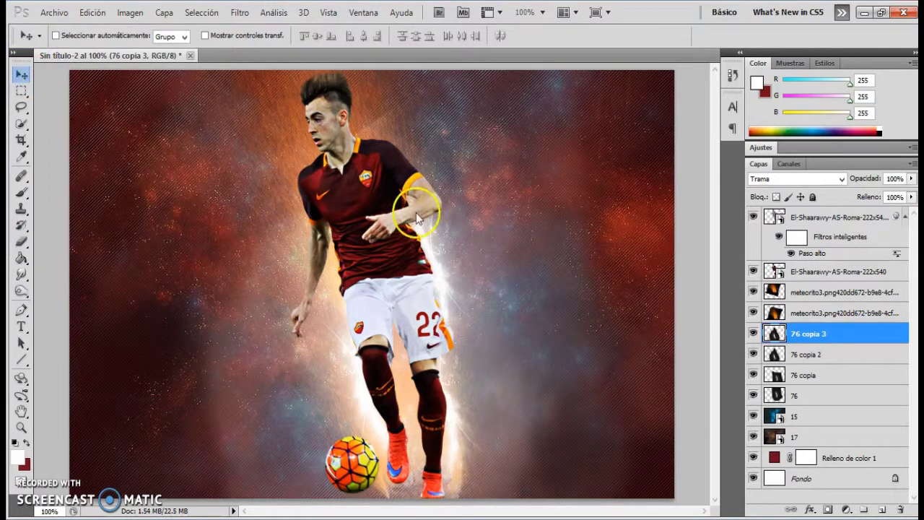
drag(375, 209, 365, 194)
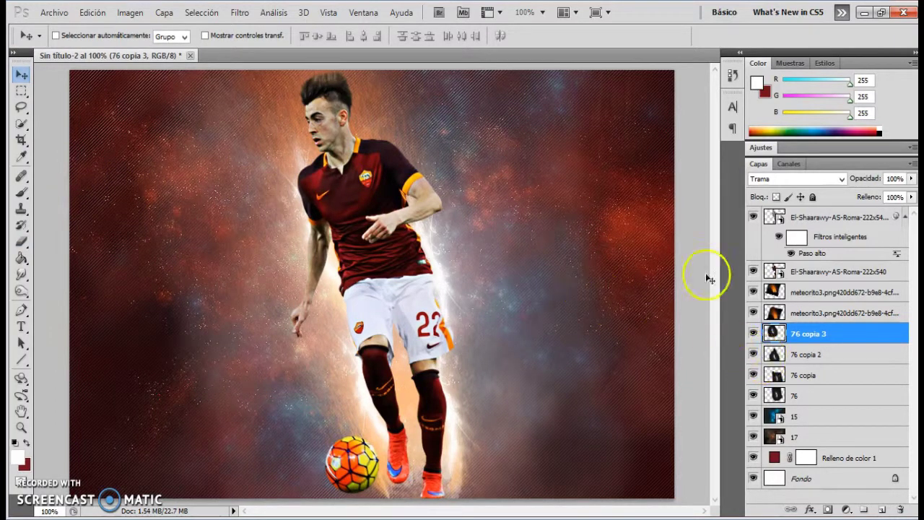
- Place image 8 (2) directly above layer 76 copia 3 with the blend mode Trama
click(57, 17)
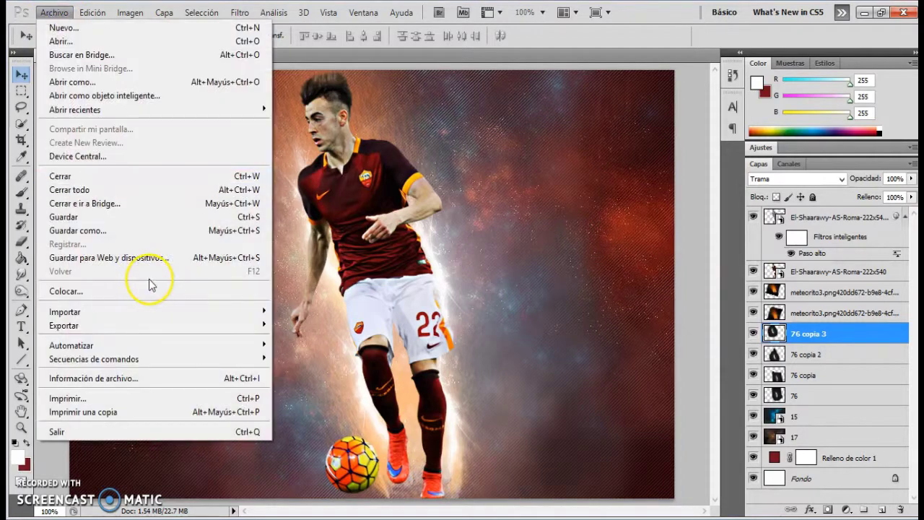
click(116, 293)
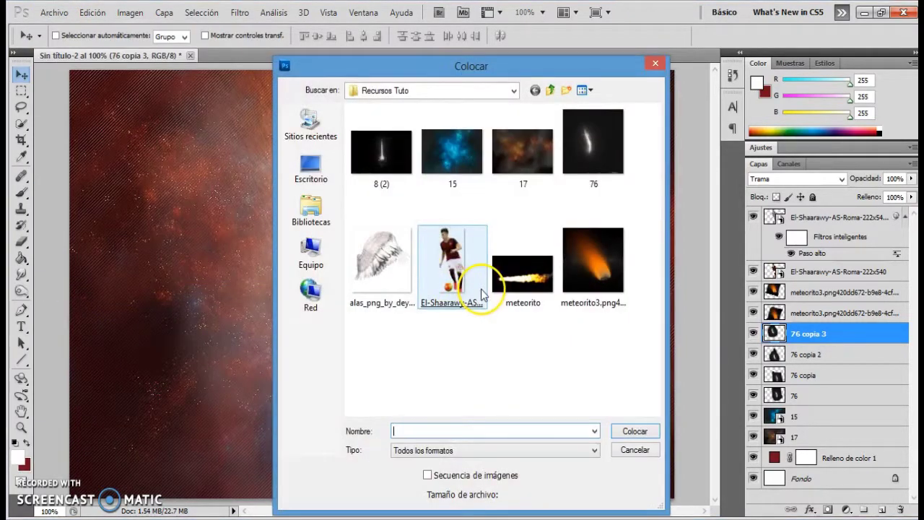
double_click(377, 186)
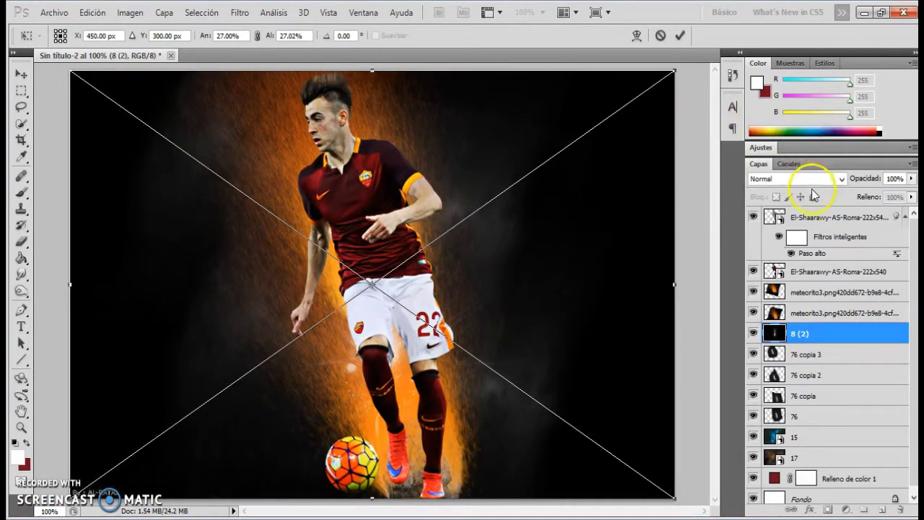
click(802, 179)
click(766, 117)
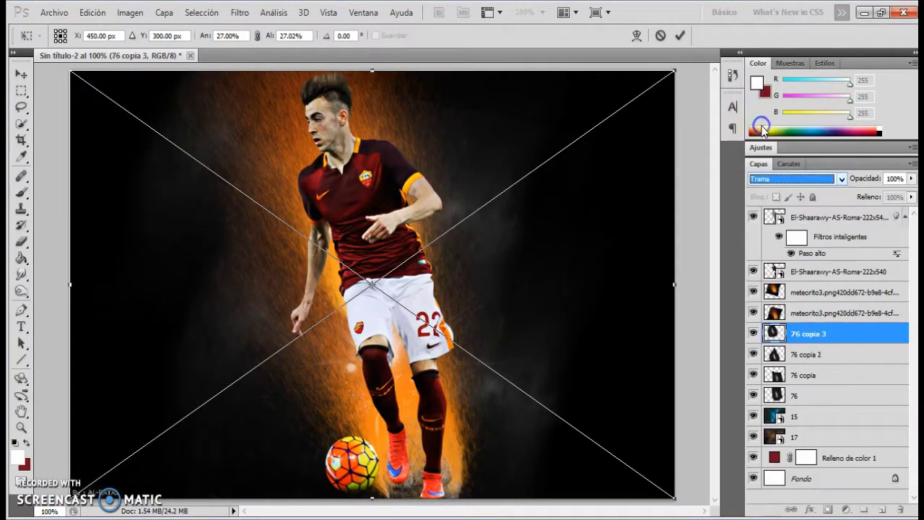
click(680, 36)
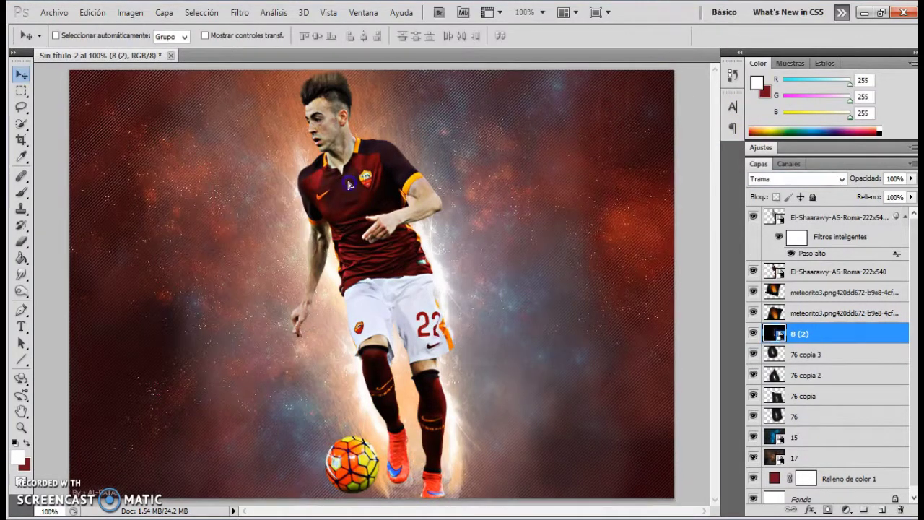
- Rotate layer 8 (2) to -28.06° and position it at X 379.77, Y 34.02 px so its light falls behind the player's head
mouse_move(323, 105)
mouse_down()
mouse_move(365, 152)
mouse_move(413, 182)
mouse_move(468, 141)
mouse_up()
key(ctrl+t)
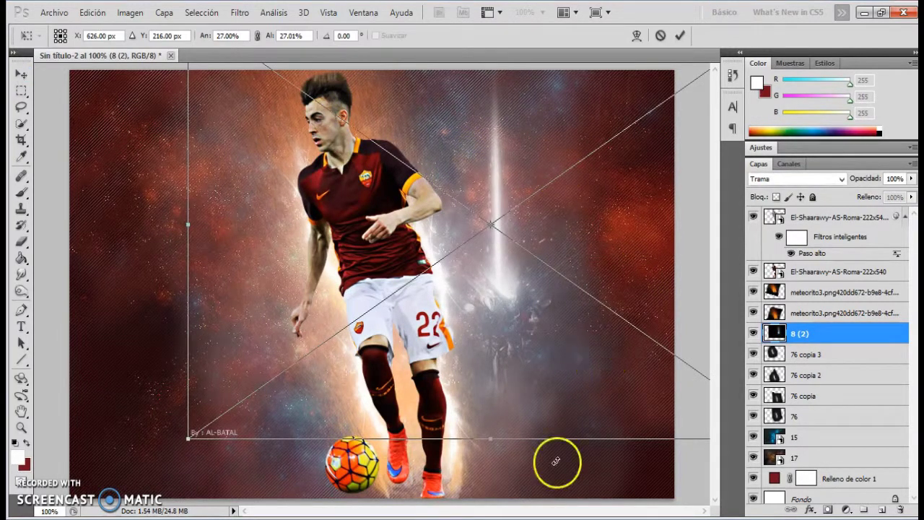
drag(553, 450, 680, 426)
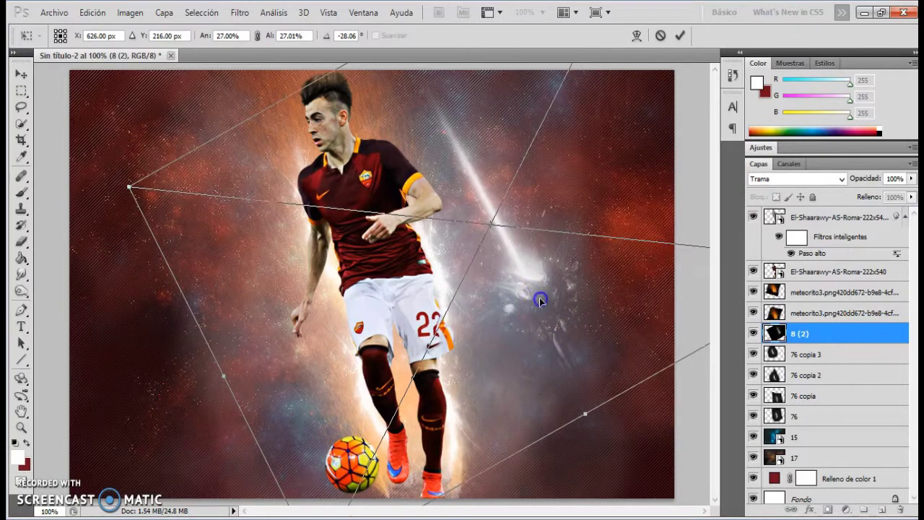
drag(539, 297, 380, 171)
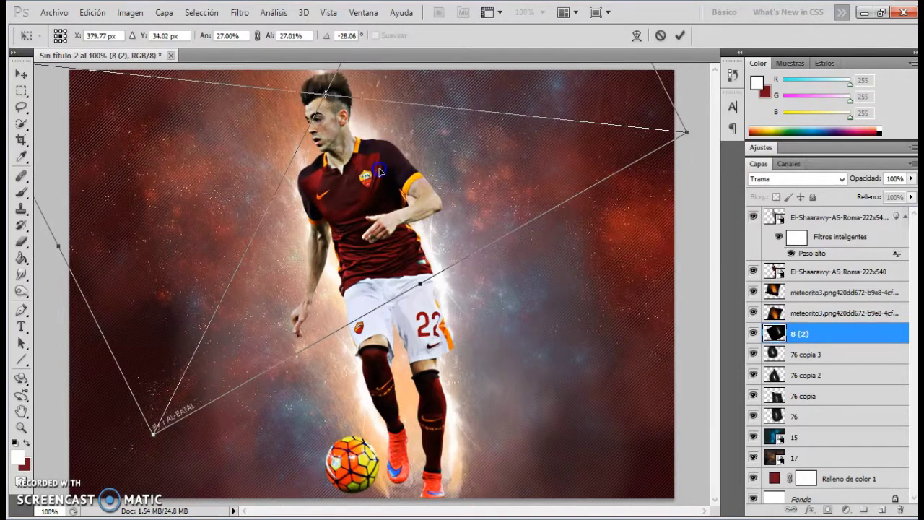
click(679, 35)
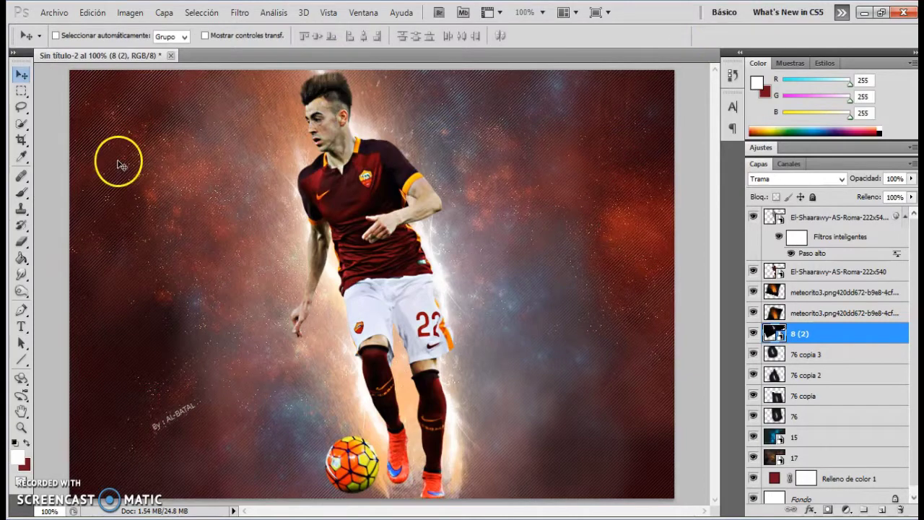
- Rasterize layer 8 (2) and erase its visible edges and the AL-BATAL watermark with the 93 px eraser
click(22, 242)
click(304, 96)
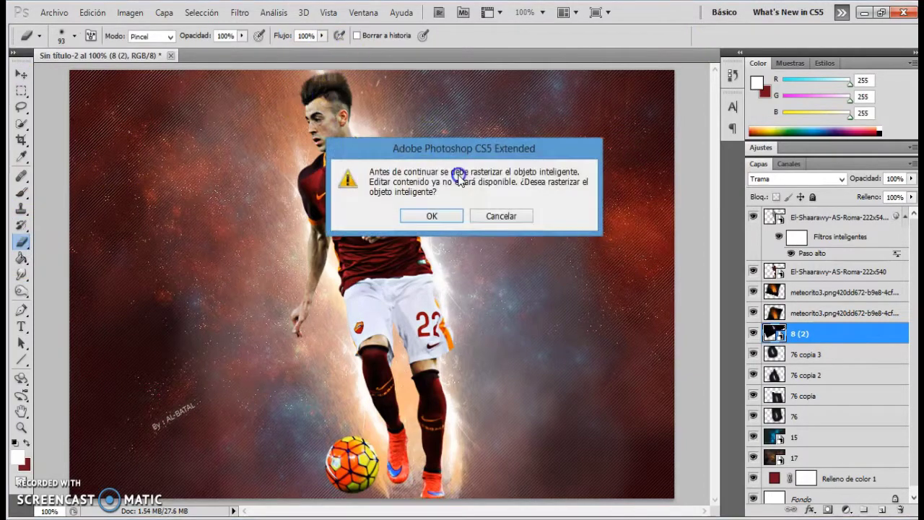
click(432, 216)
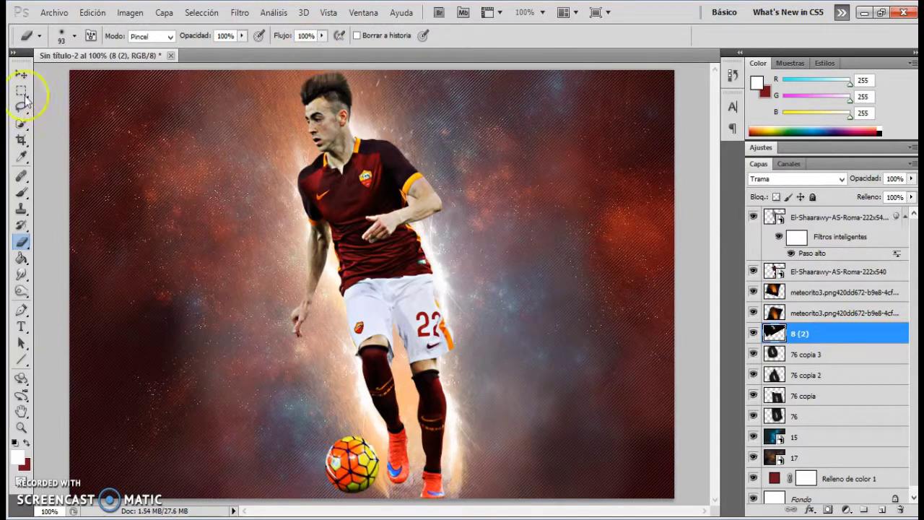
- Duplicate layer 8 (2), rotate the copy to 33.78° and position it at X 414.38, Y 465.19 px so its light falls behind the ball
click(20, 74)
key(ctrl+j)
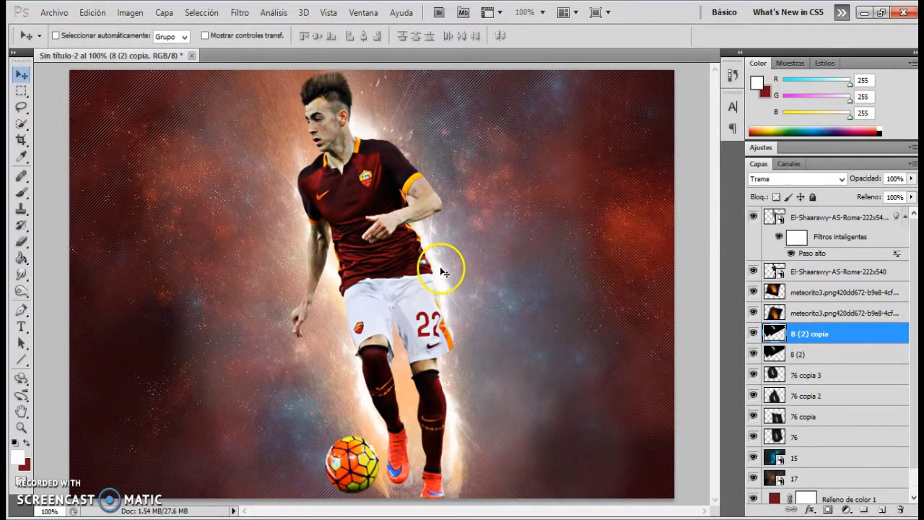
drag(369, 481, 412, 511)
key(ctrl+t)
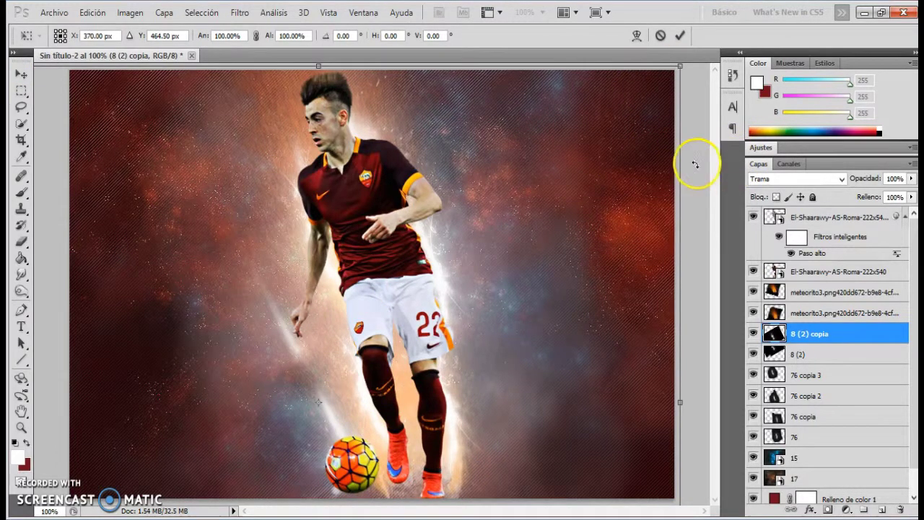
drag(695, 165, 415, 311)
drag(367, 408, 396, 413)
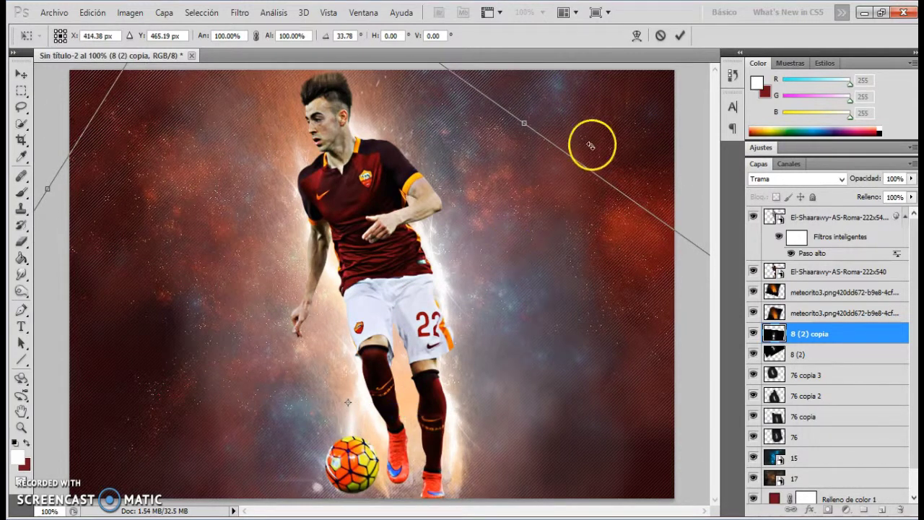
click(683, 35)
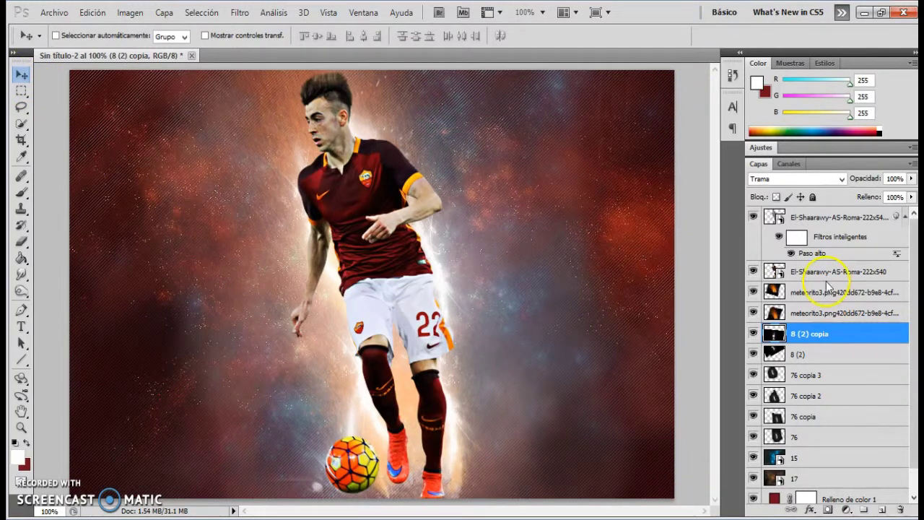
- Add an inverted Mapa de degradado adjustment layer from dark red to white above the topmost player layer
click(849, 218)
click(911, 254)
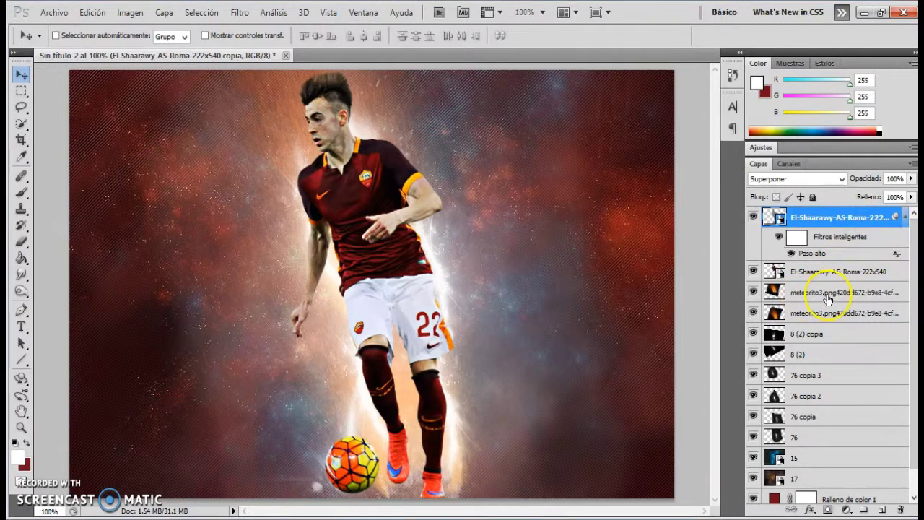
click(847, 510)
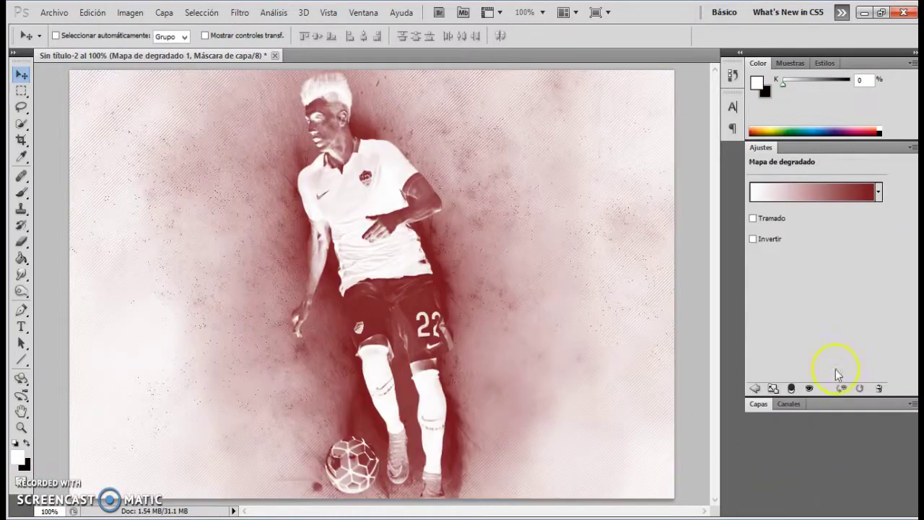
click(754, 239)
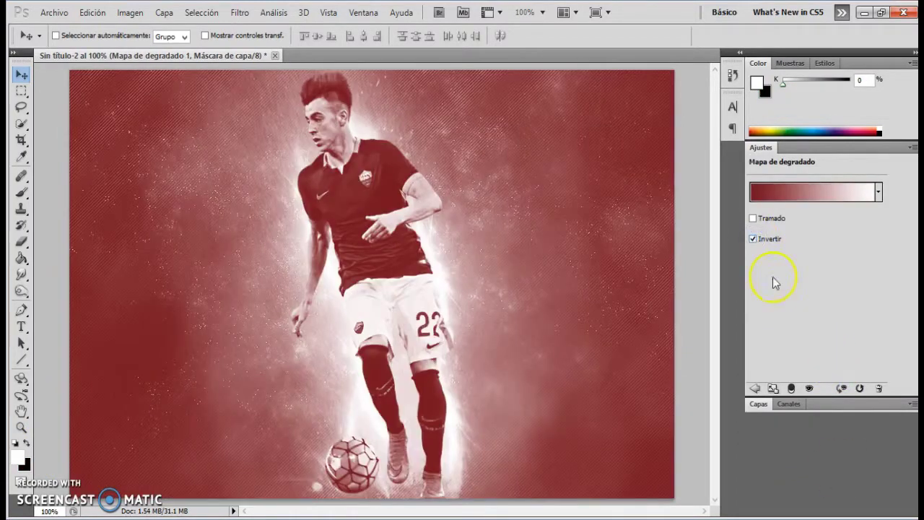
- Set the gradient map layer's blend mode to Tono and its opacity to 50%
click(765, 404)
click(821, 180)
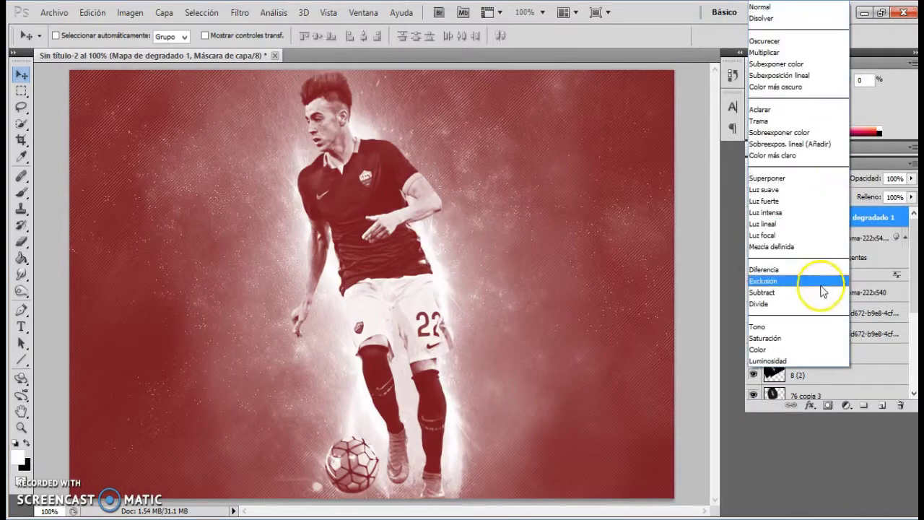
click(807, 329)
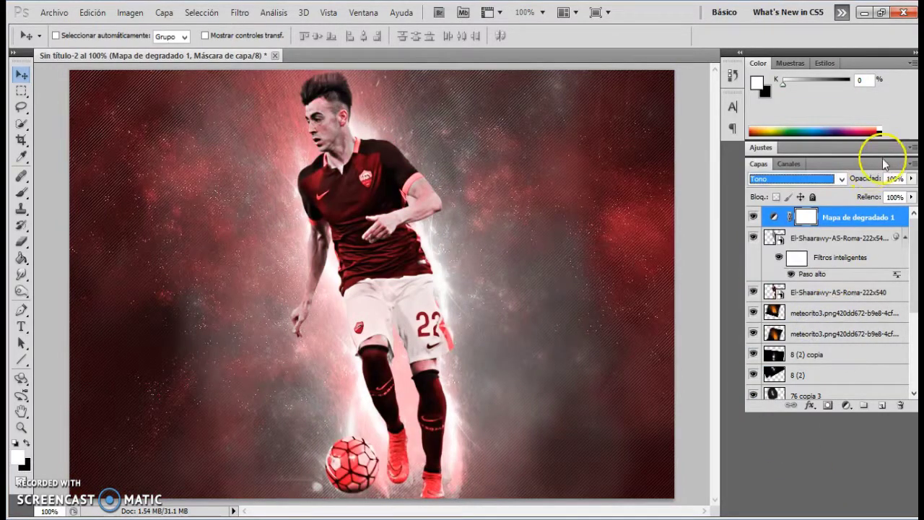
click(892, 178)
text(50)
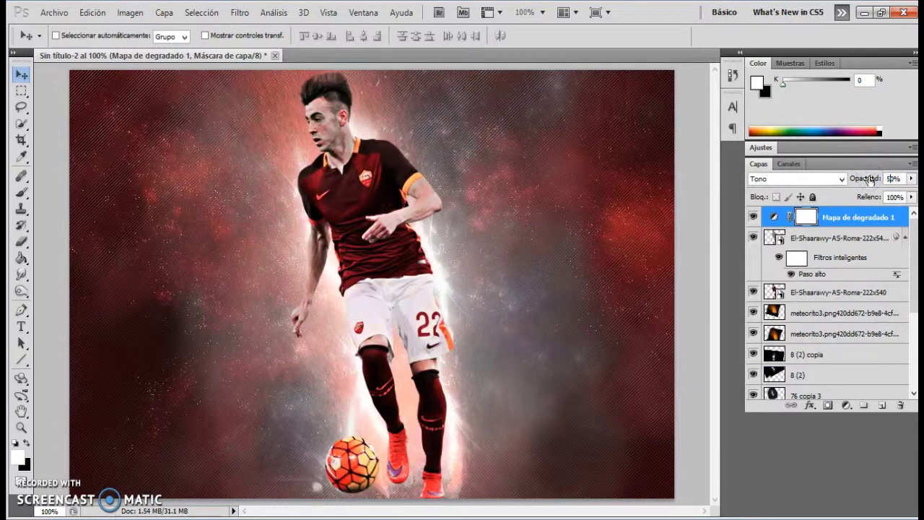
- Set the background colour to white (ffffff) and make the Mapa de degradado 1 layer active
click(276, 125)
click(29, 73)
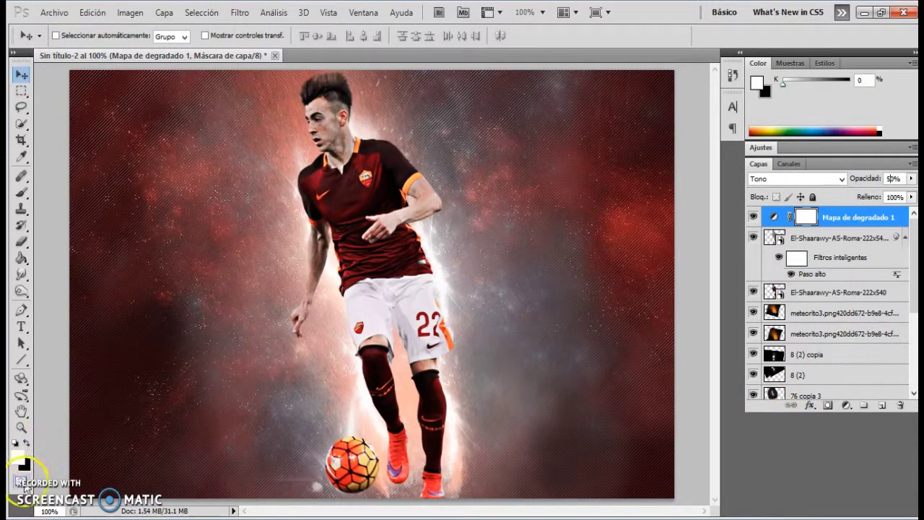
click(29, 462)
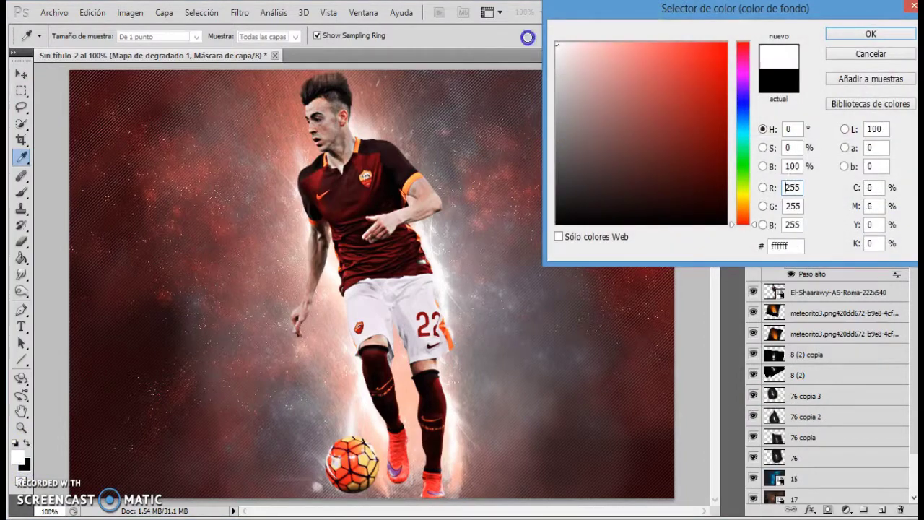
click(884, 52)
click(840, 239)
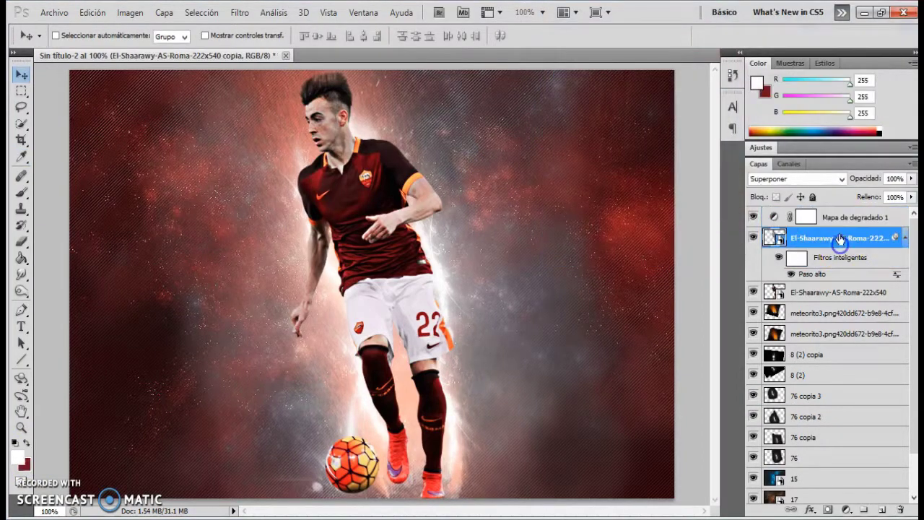
click(837, 222)
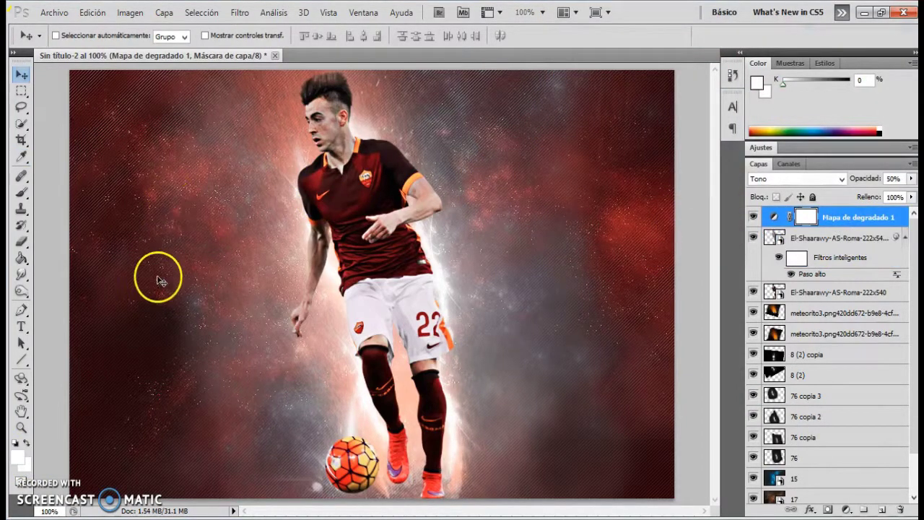
- Add a linear white-to-transparent gradient fill layer above the gradient map with an angle of -109.44°
click(849, 511)
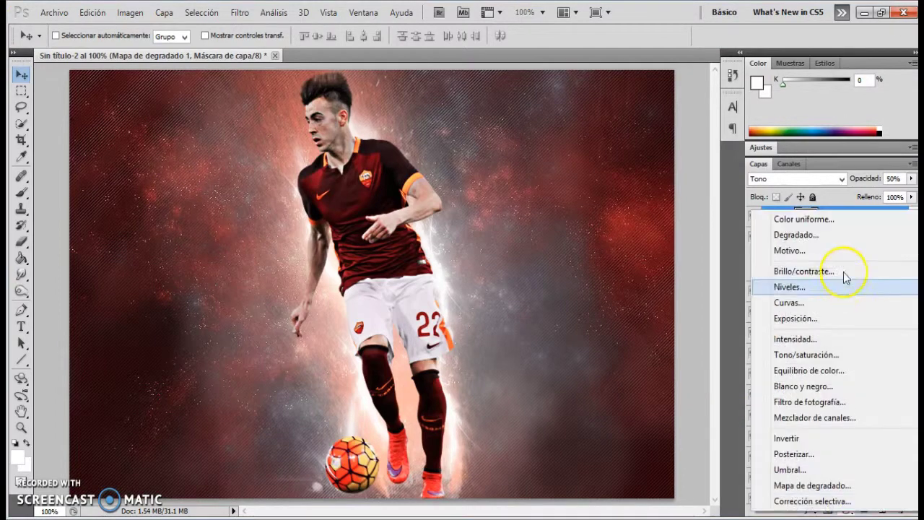
click(821, 235)
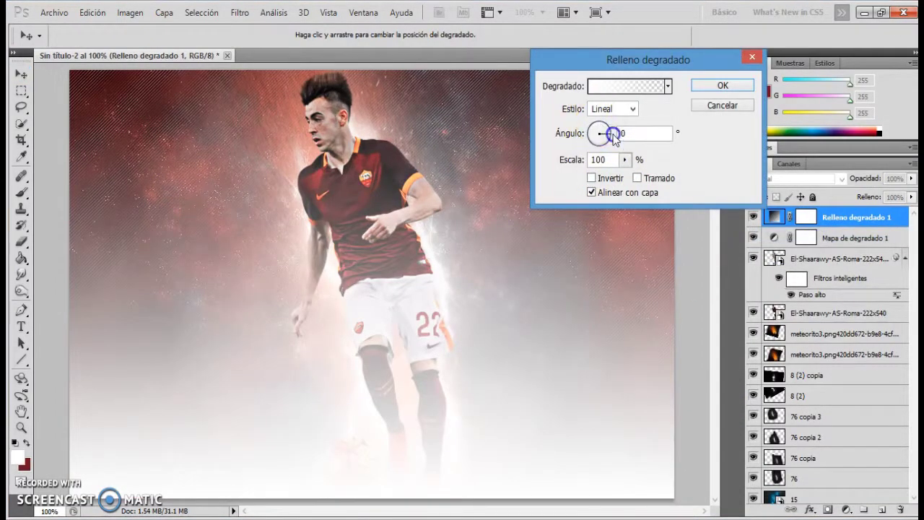
mouse_move(597, 130)
mouse_down()
mouse_move(609, 152)
mouse_move(597, 147)
mouse_up()
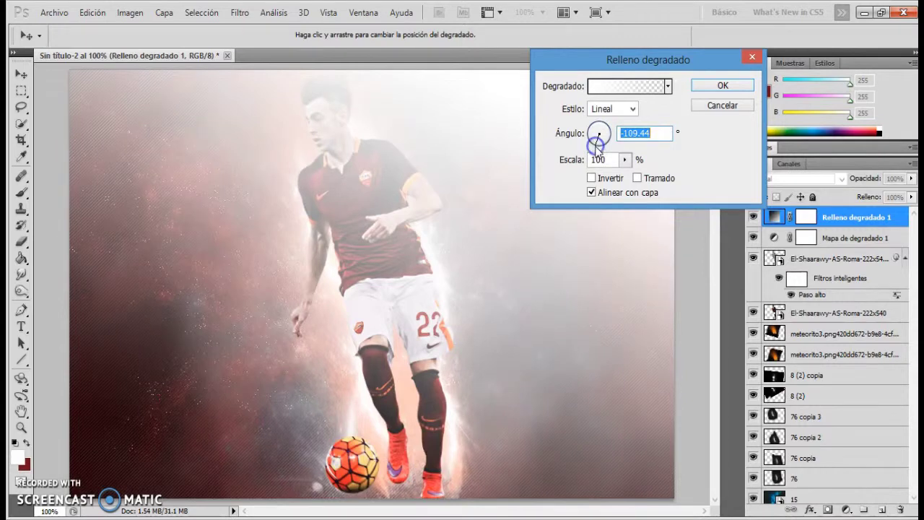
click(735, 84)
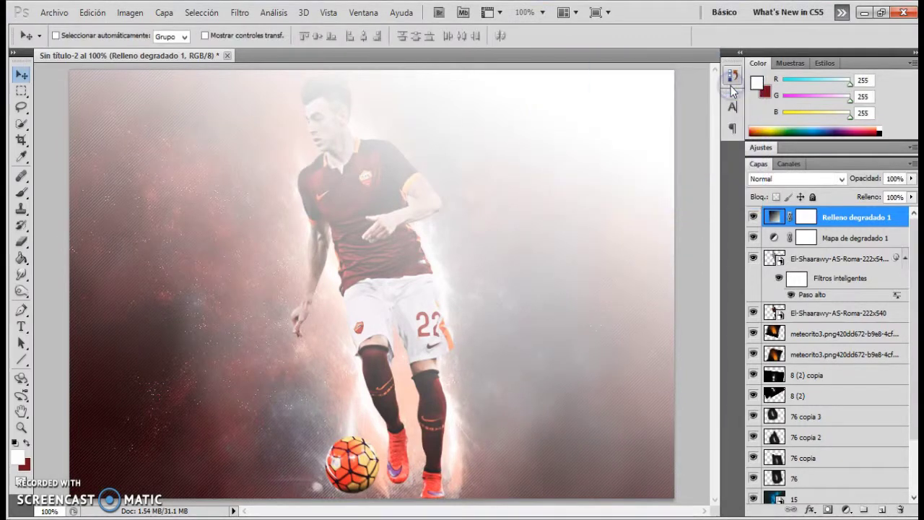
- Rasterize Relleno degradado 1, shift it toward the canvas's upper right and scale it to 122.11% by 115.50% to cover the canvas
right_click(849, 213)
click(695, 296)
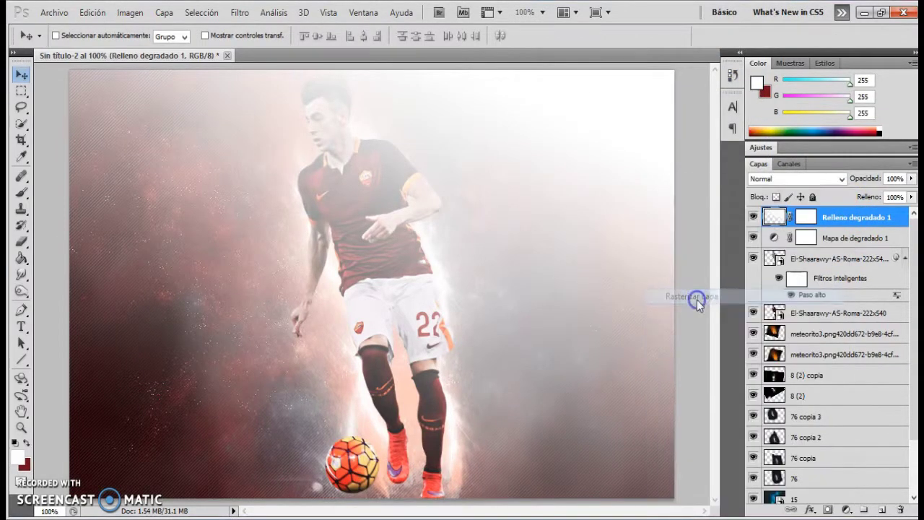
drag(377, 357, 648, 192)
key(ctrl+t)
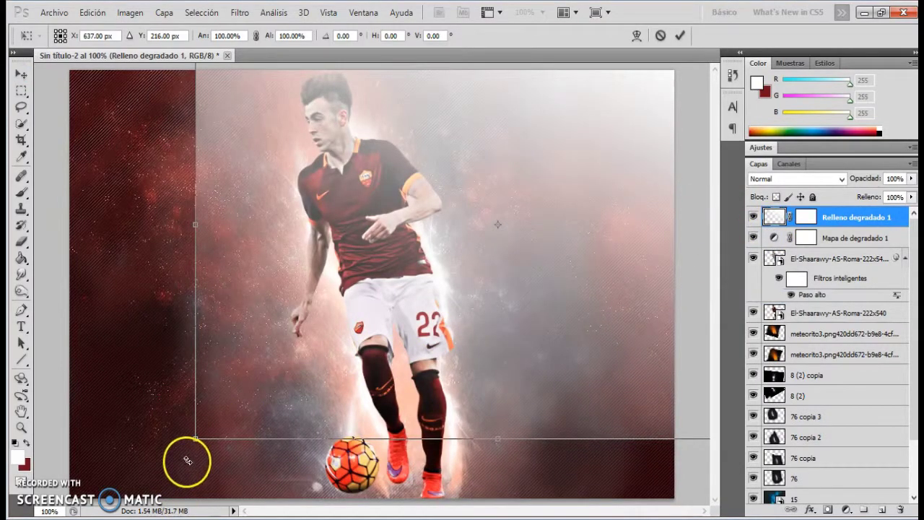
drag(196, 438, 67, 510)
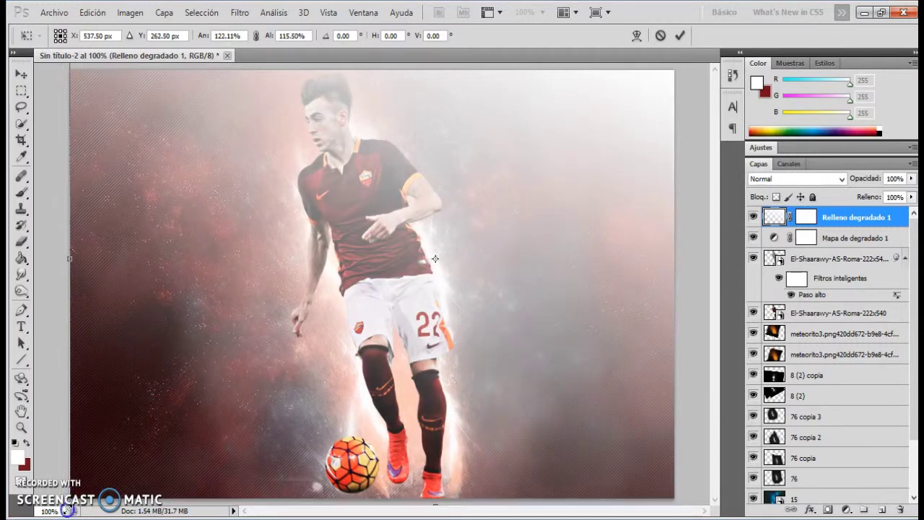
click(679, 35)
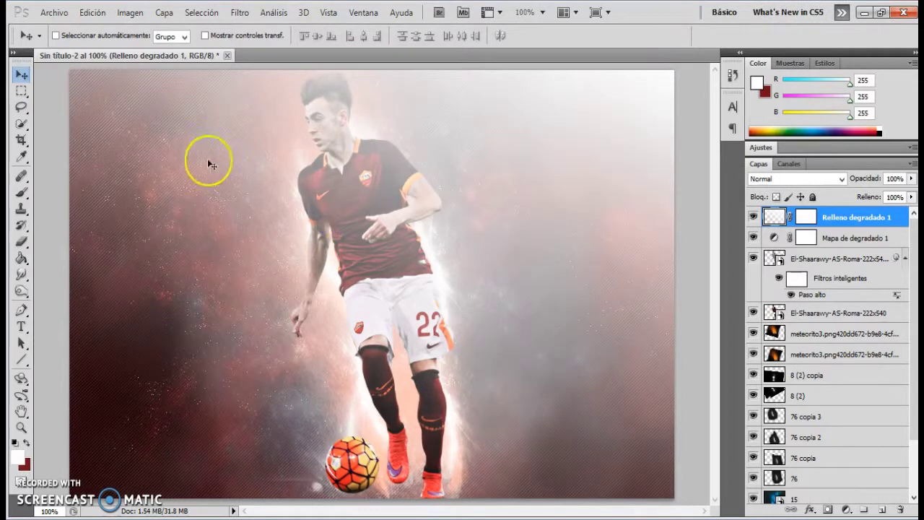
- Add a Curvas adjustment layer above Mapa de degradado 1 with an S-curve through input 78, output 53 and input 146, output 153
click(829, 260)
click(838, 237)
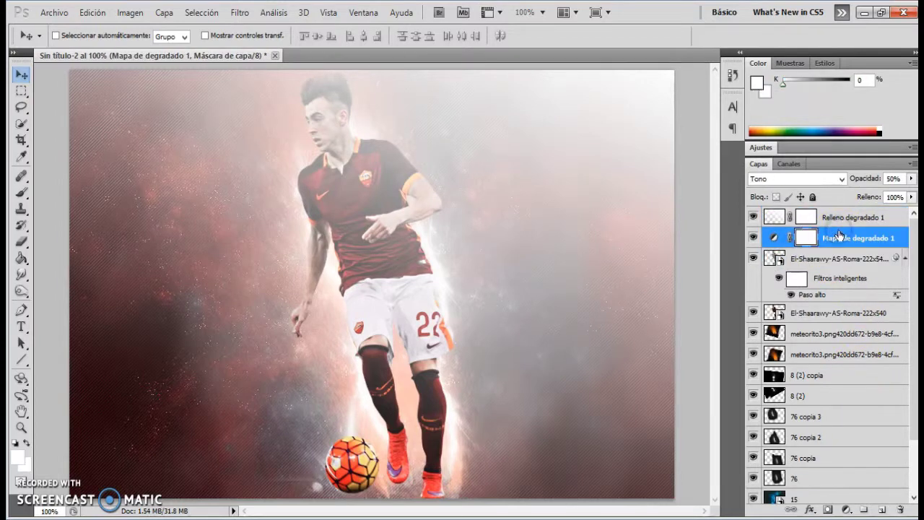
click(847, 510)
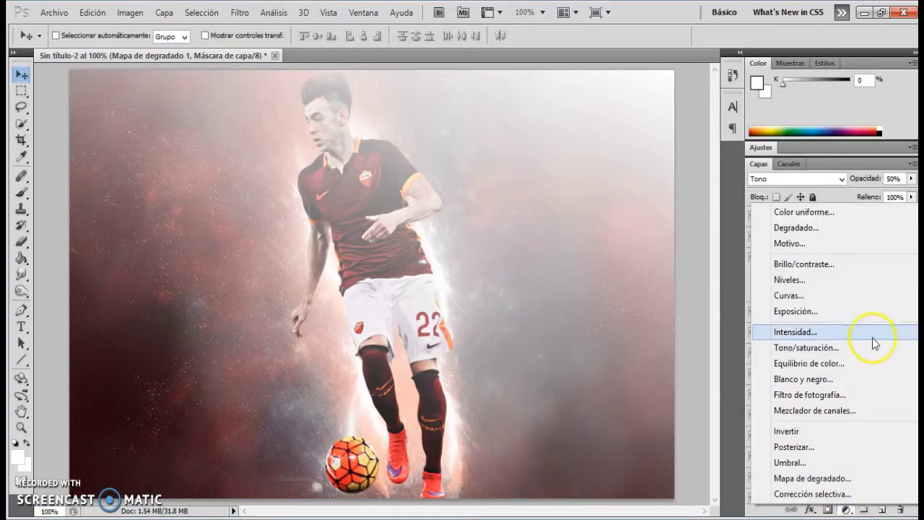
click(798, 294)
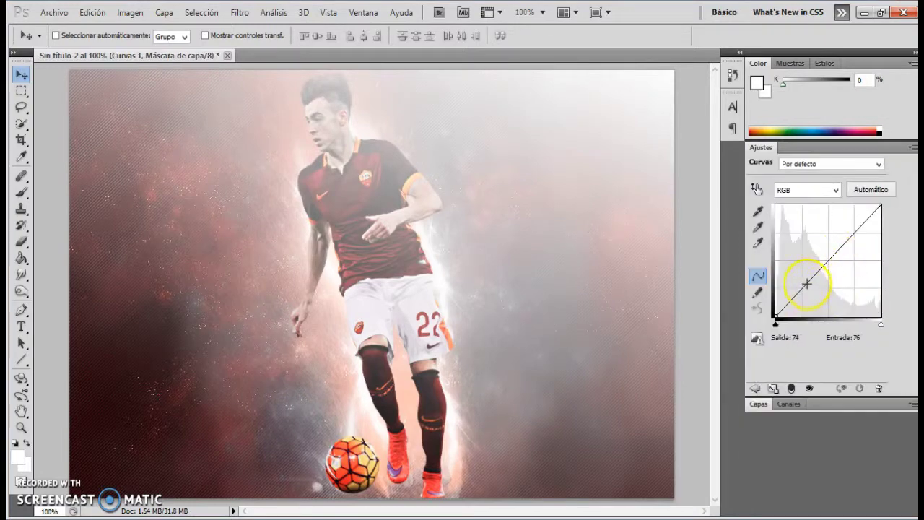
drag(806, 286, 811, 295)
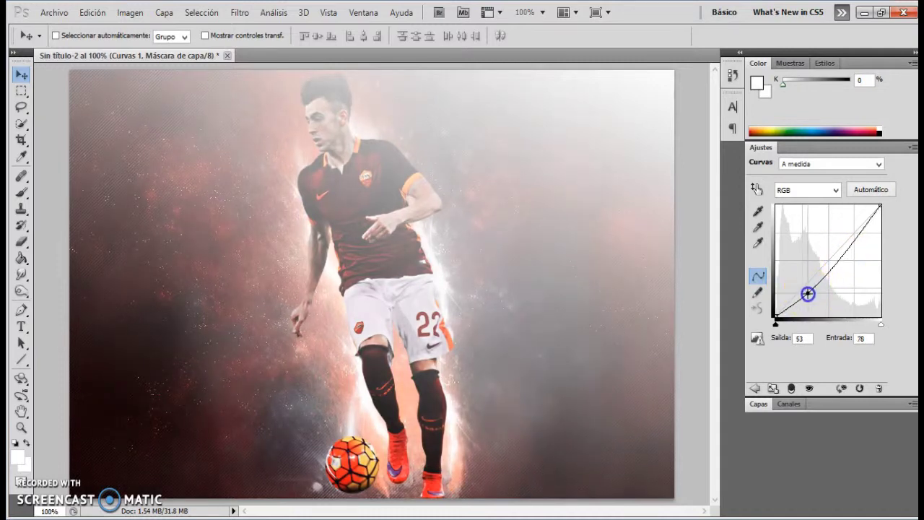
drag(841, 248, 836, 249)
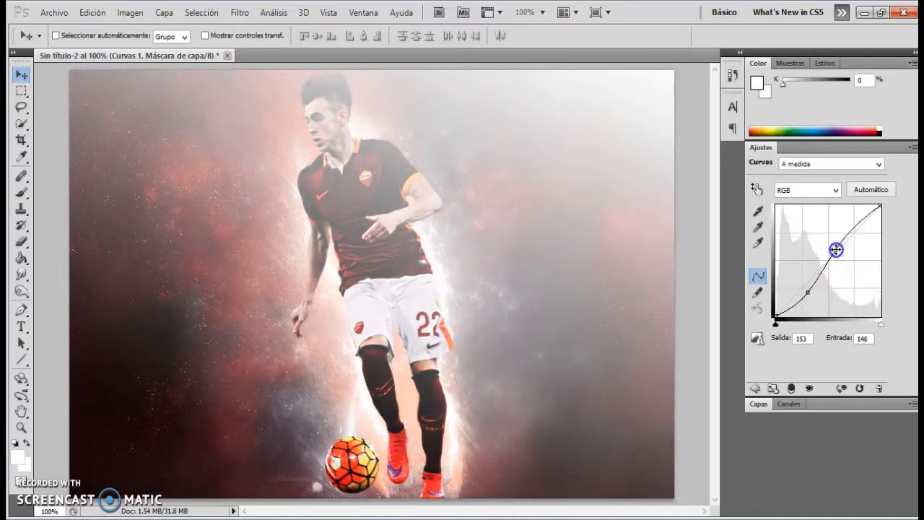
click(766, 406)
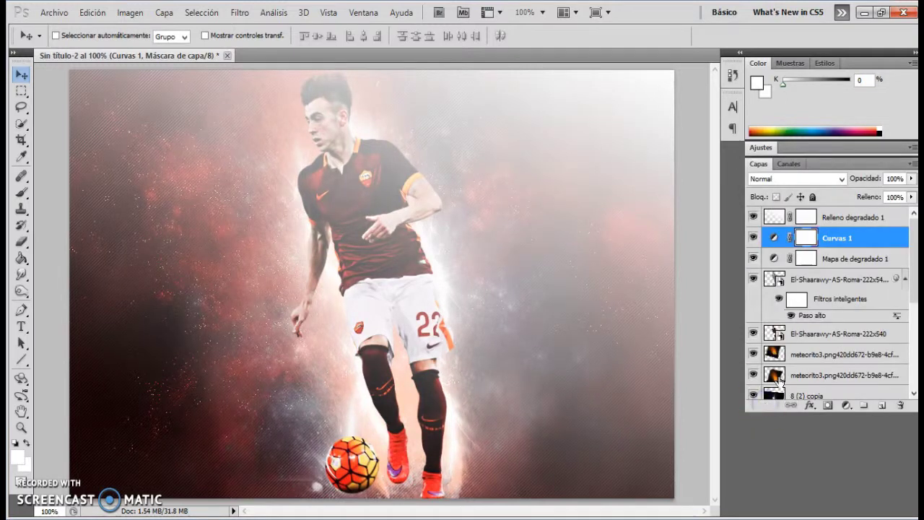
- Add a dark red (72101c) solid colour fill layer directly above the upper player layer
click(842, 218)
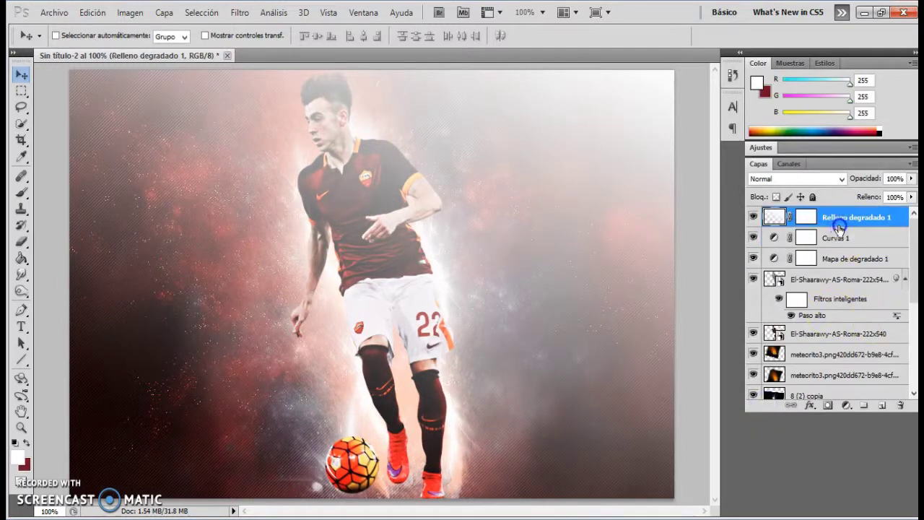
click(833, 288)
click(847, 510)
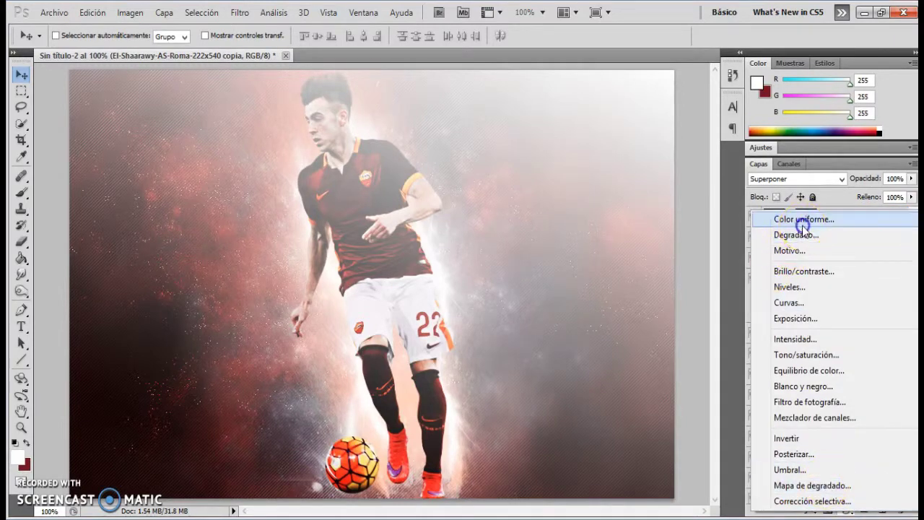
click(777, 219)
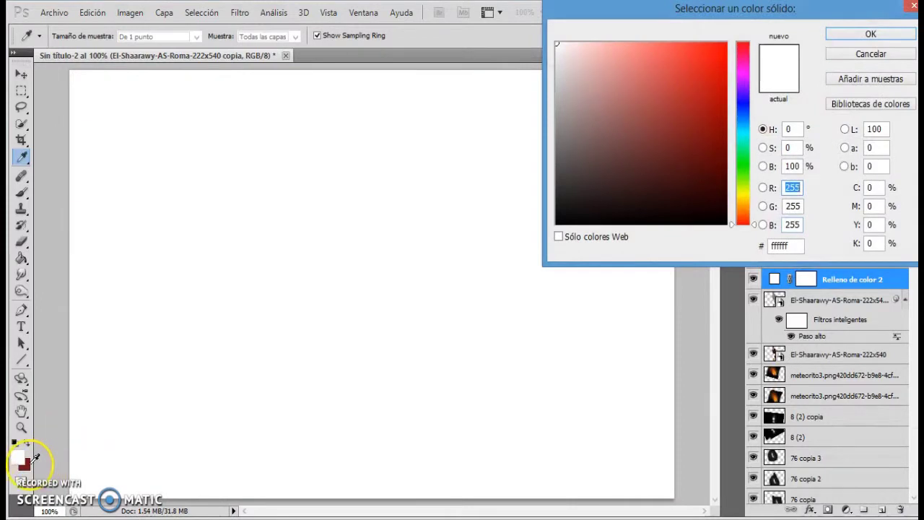
click(29, 462)
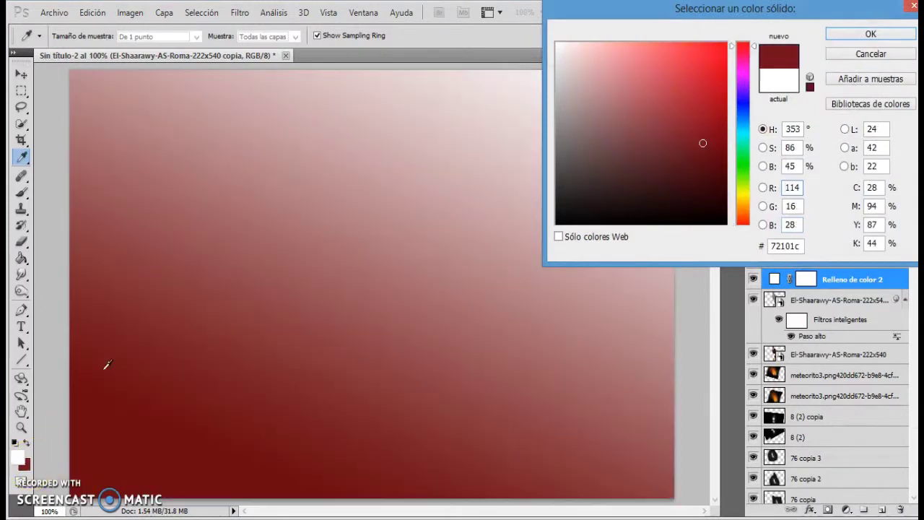
click(838, 40)
- Rasterize Relleno de color 2 and apply a Lens Correction vignette with an amount of -100 and the midpoint close to its minimum
click(239, 12)
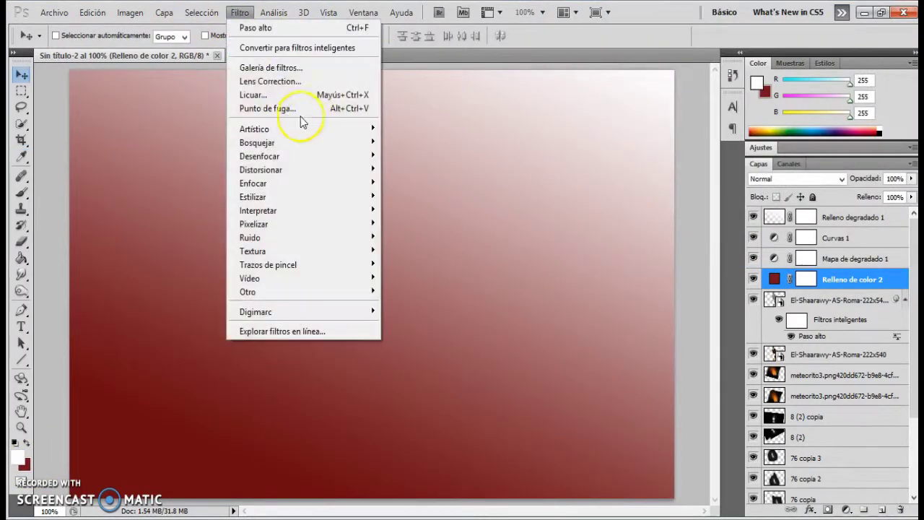
click(283, 81)
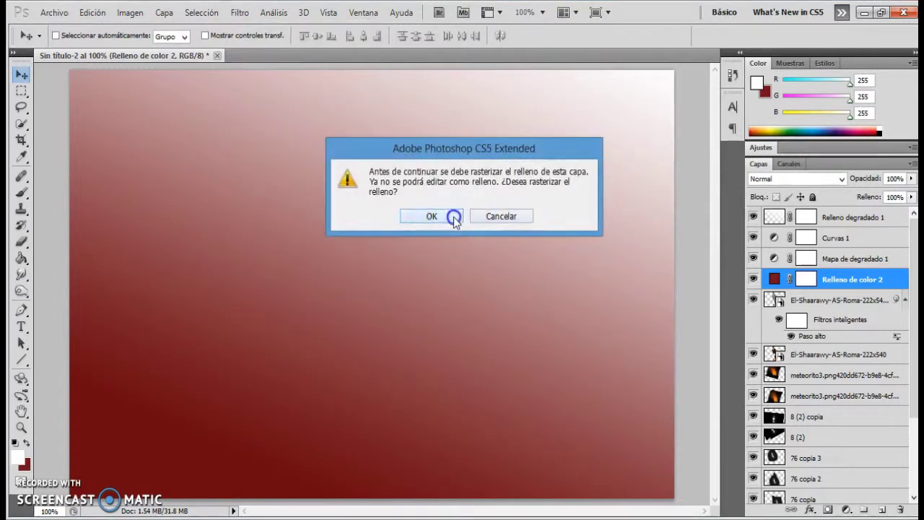
click(455, 217)
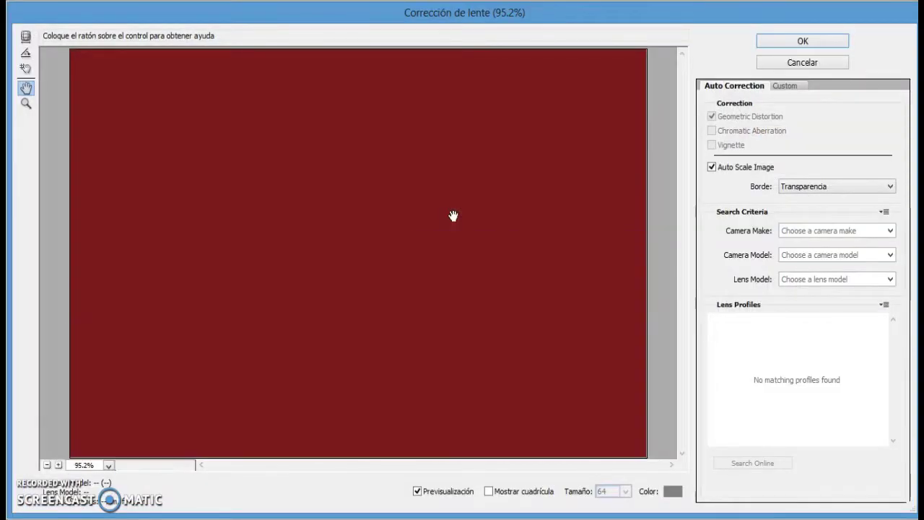
click(804, 119)
click(786, 85)
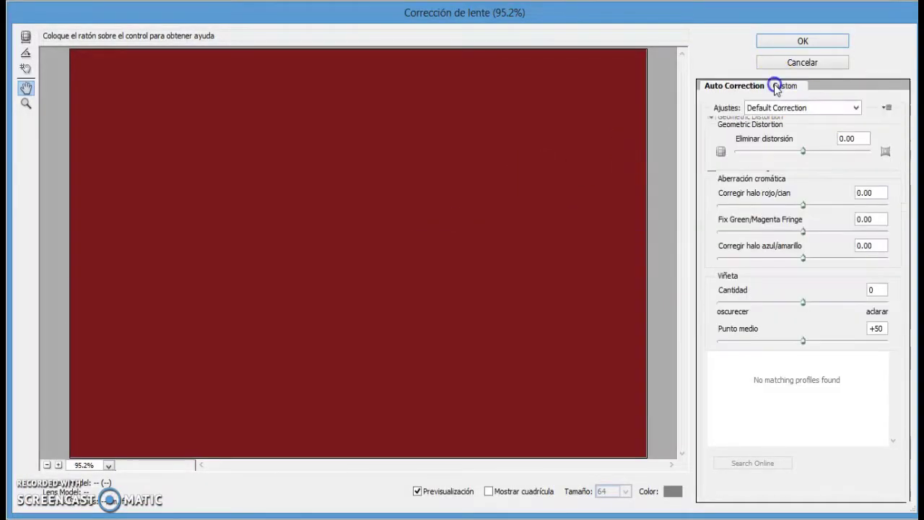
drag(806, 310, 691, 311)
drag(803, 341, 701, 341)
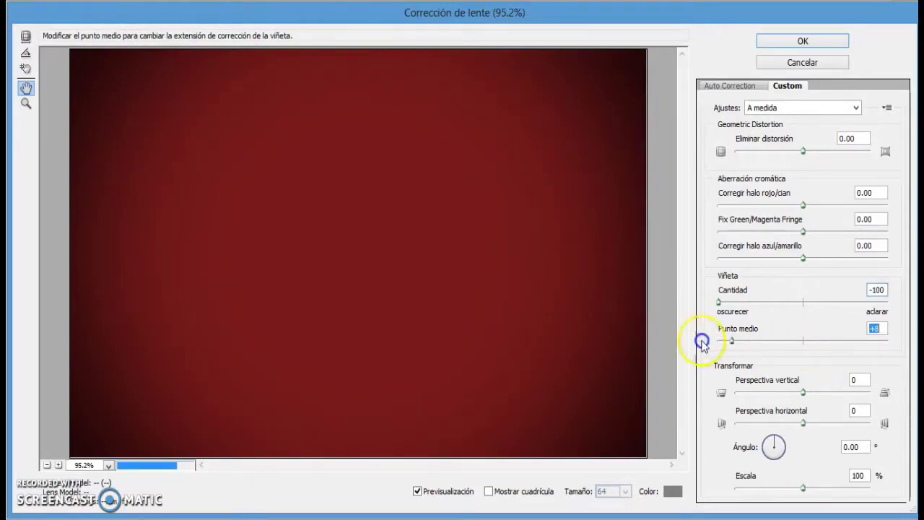
click(795, 41)
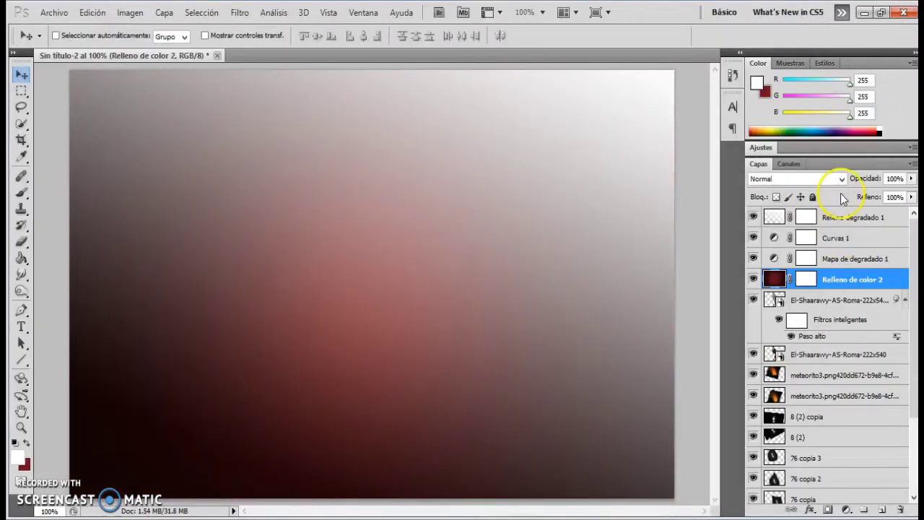
- Set the Relleno de color 2 layer to Superponer blending with 50% opacity
click(813, 179)
click(827, 180)
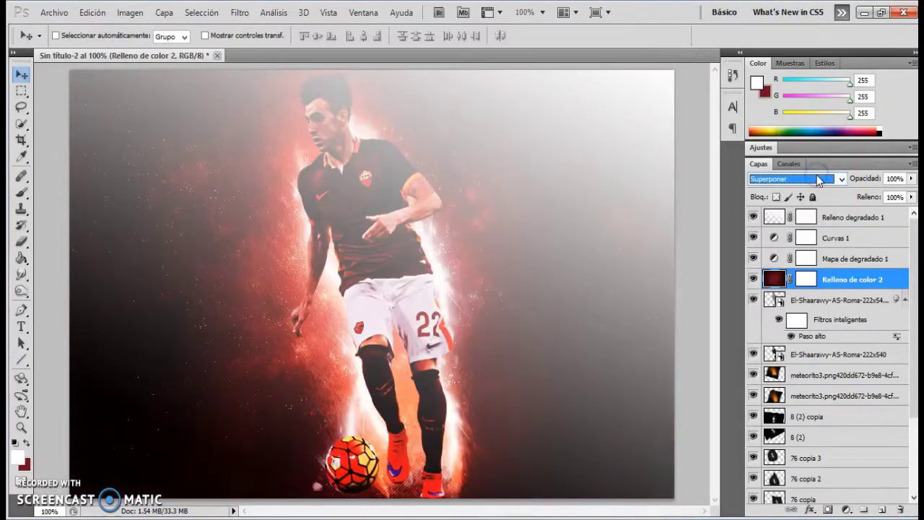
click(896, 179)
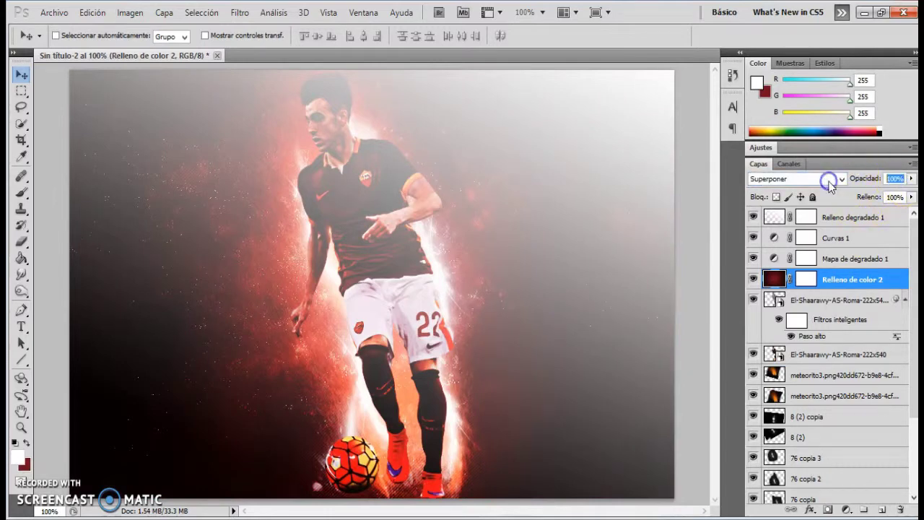
text(40)
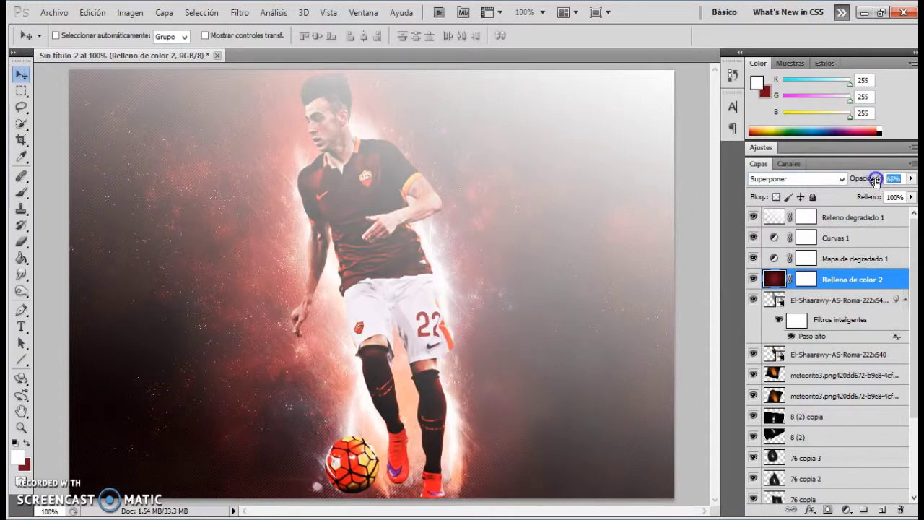
drag(876, 179, 865, 182)
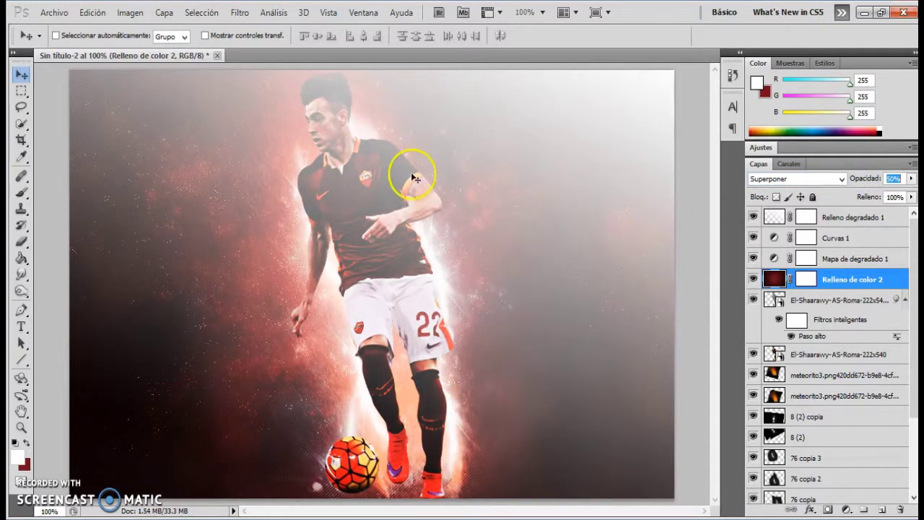
click(22, 76)
- Place the wing image alas_png_by_deyvitoo-d5g9inu directly above layer 15
click(834, 371)
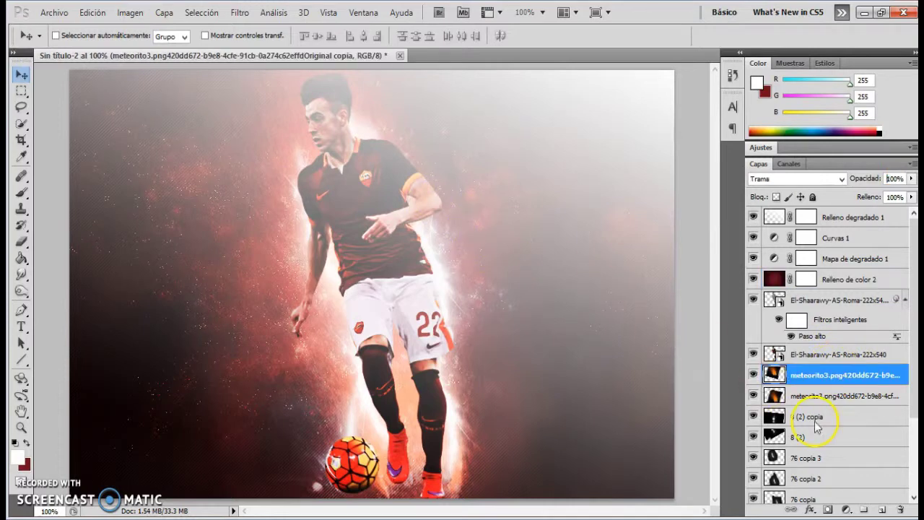
scroll(852, 434, down, 5)
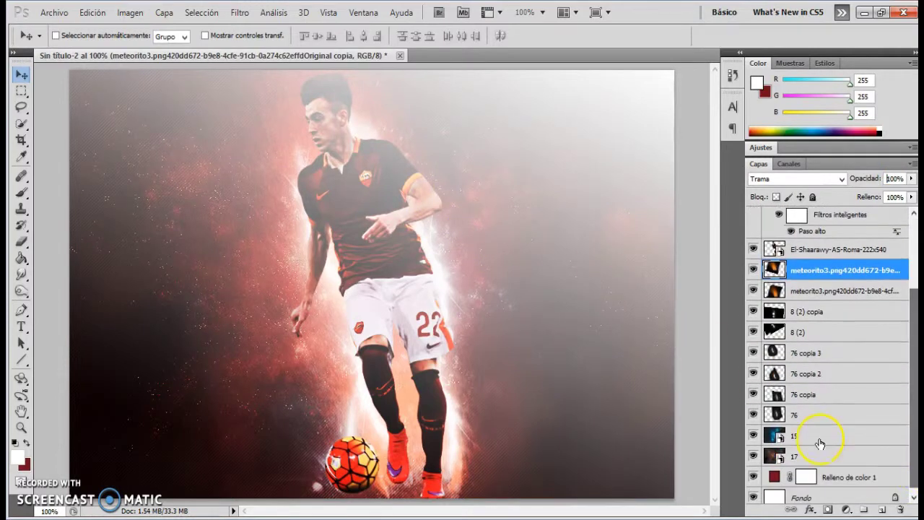
key(alt+shift+o)
click(819, 439)
click(52, 13)
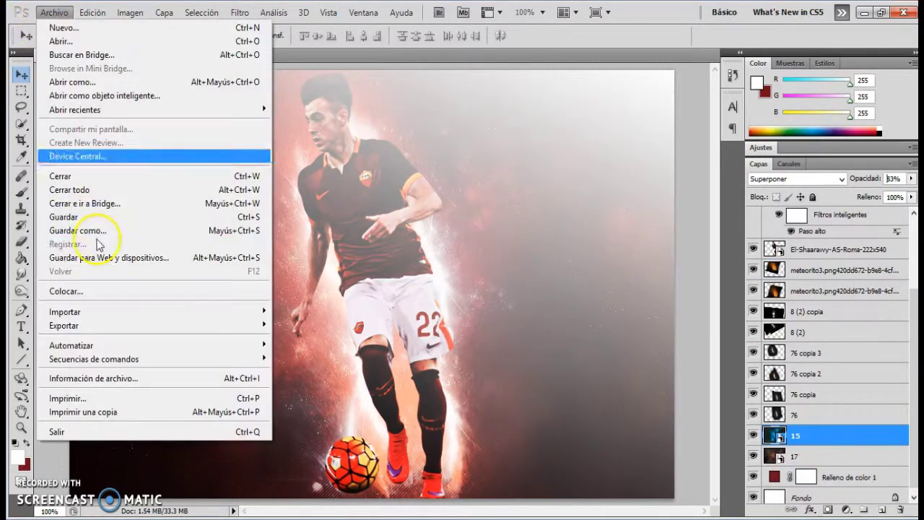
click(115, 288)
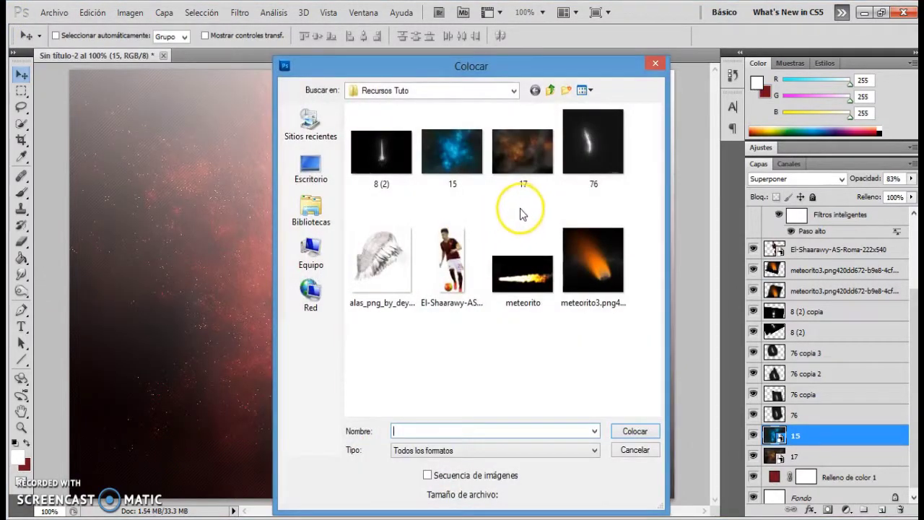
click(359, 262)
double_click(358, 260)
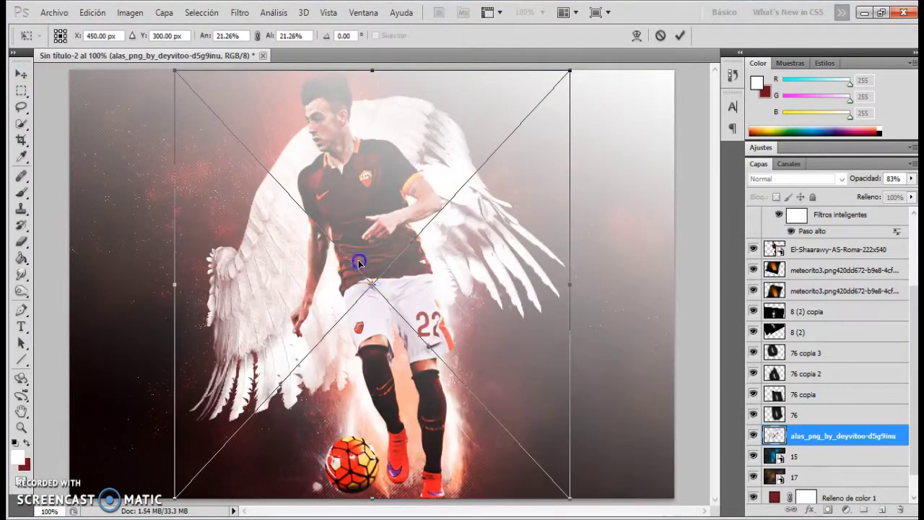
- Scale the wing to 13.30% by 13.65%, rotate it -6.68° and position it behind the player's shoulder on the canvas's right side
drag(358, 260, 588, 356)
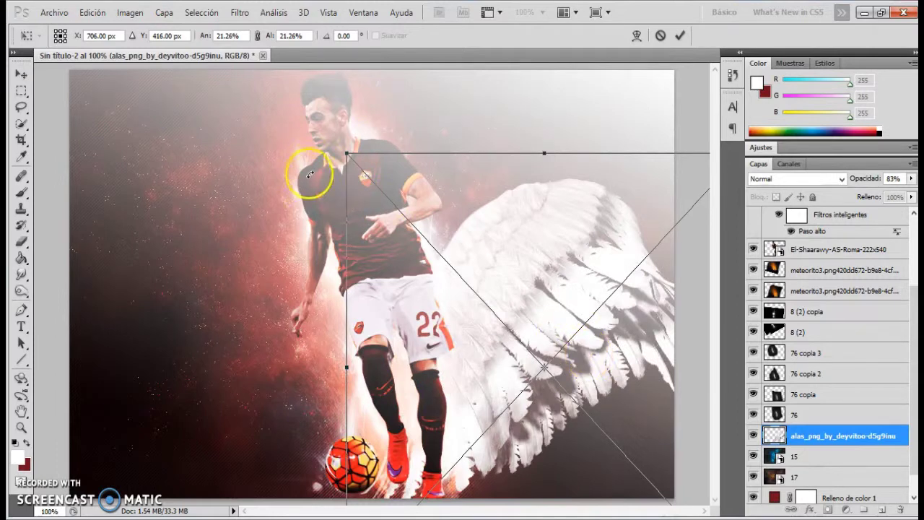
drag(347, 156, 513, 171)
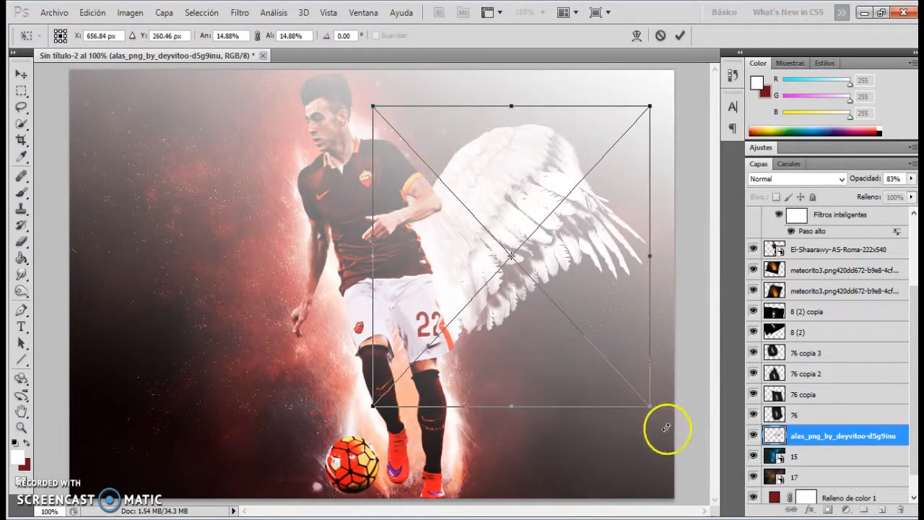
drag(649, 405, 614, 381)
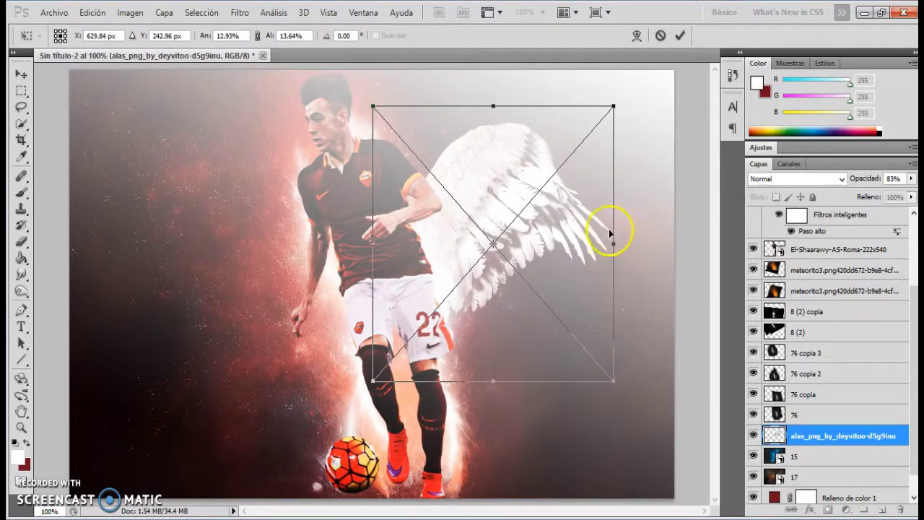
drag(614, 243, 543, 169)
click(682, 36)
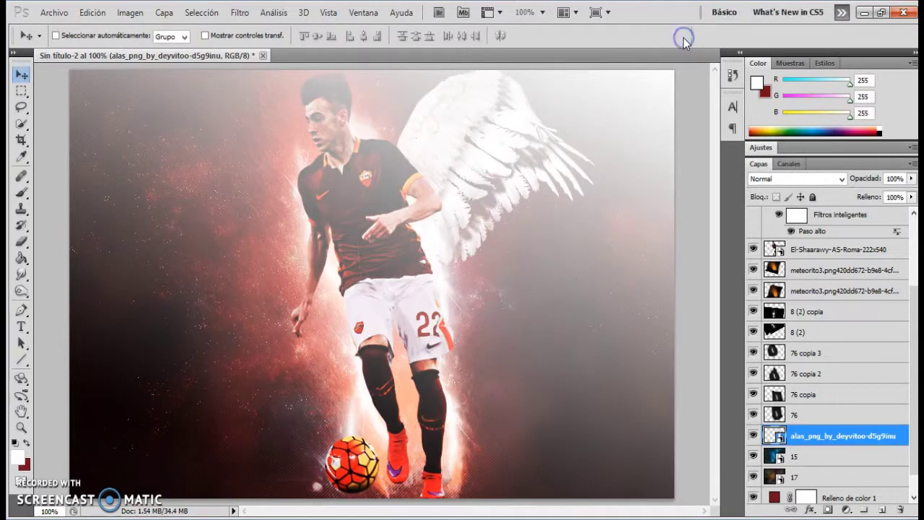
- Duplicate the wing layer and flip the copy horizontally
key(ctrl+j)
key(ctrl+t)
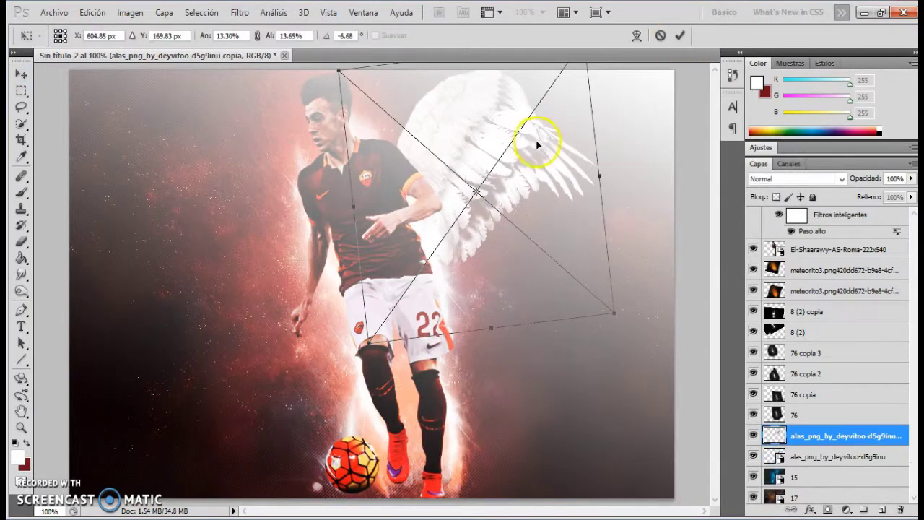
right_click(539, 148)
click(632, 344)
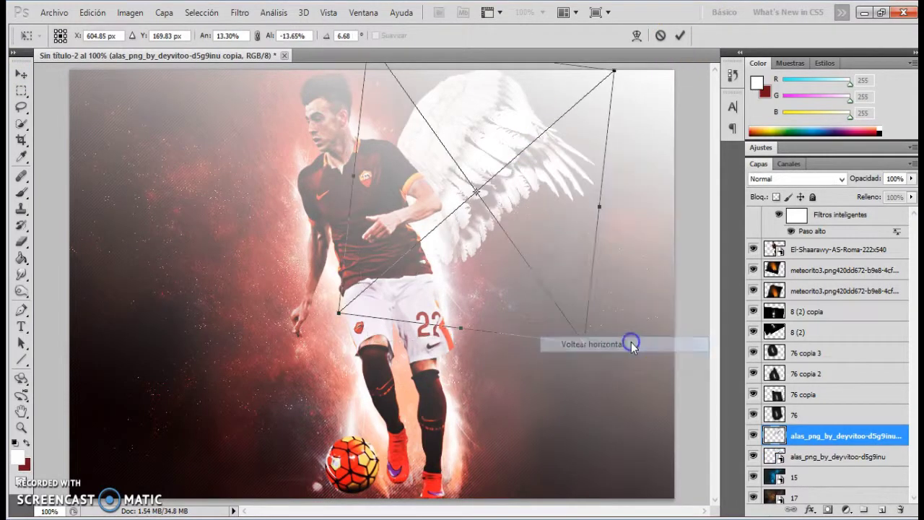
- Move the flipped wing behind the player's opposite shoulder, nudging it inward and slightly upward to match the first wing
drag(549, 230, 306, 289)
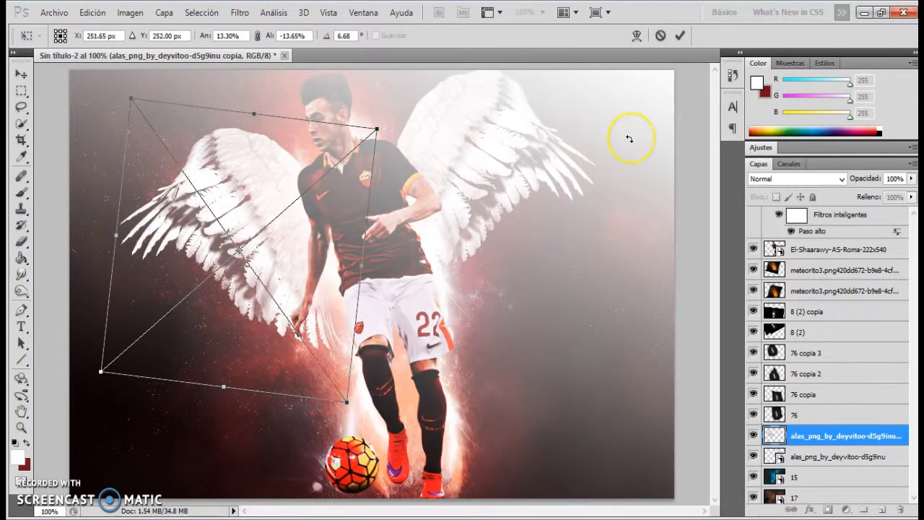
key(Right)
key(Right)
key(Right)
key(Right)
key(Right)
key(Right)
key(Right)
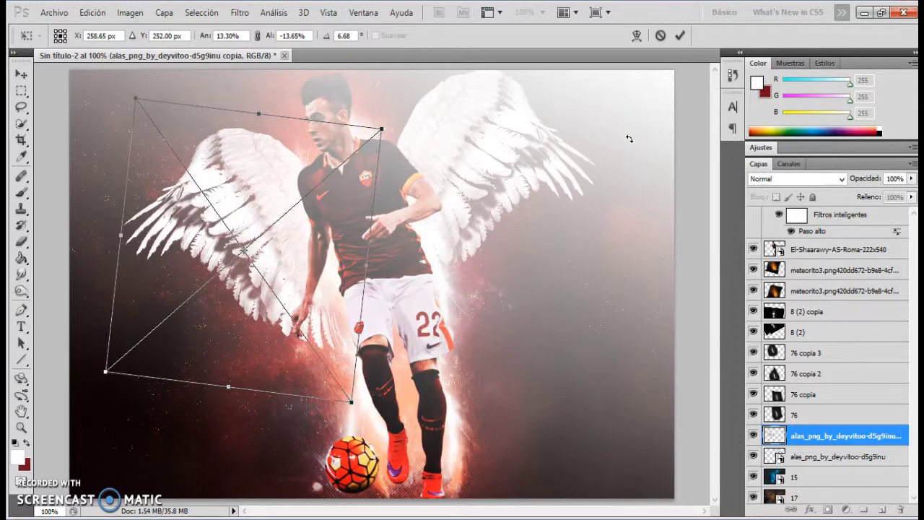
click(680, 35)
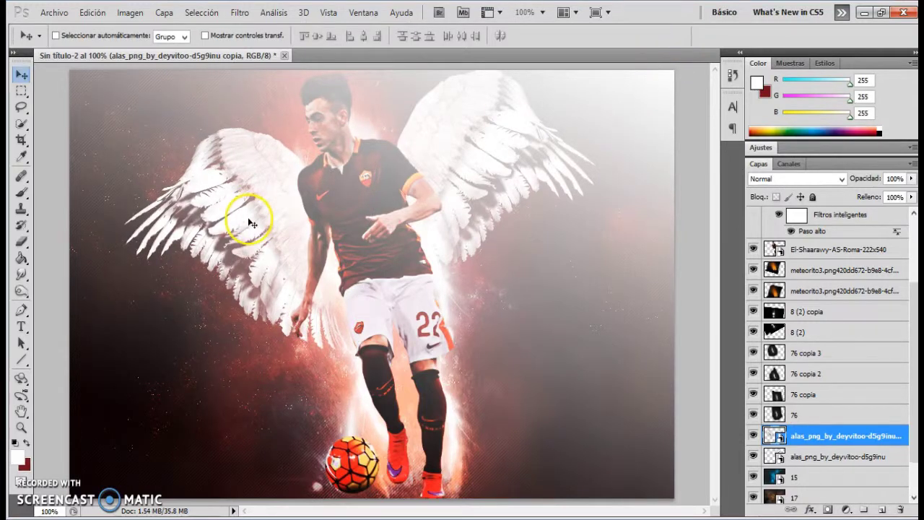
drag(251, 224, 246, 214)
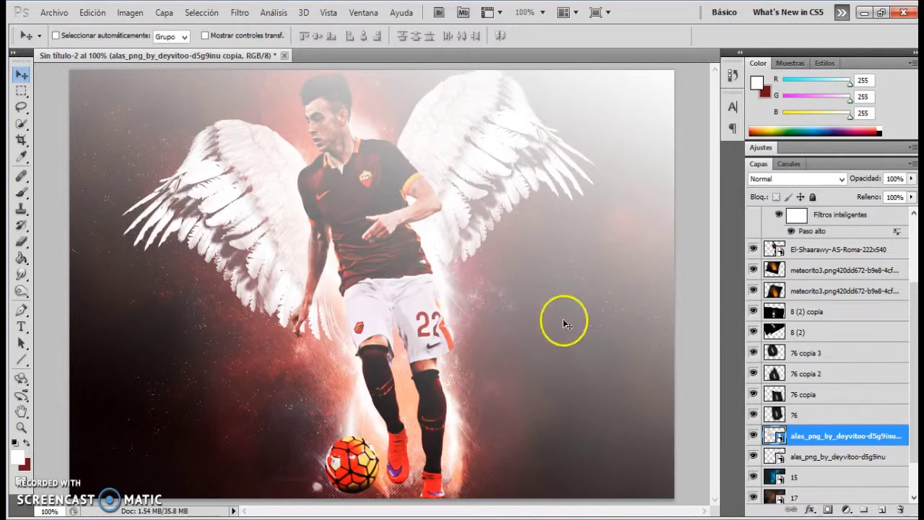
- Duplicate the original, unflipped wing layer and set the copy's blend mode to Superponer
click(859, 455)
key(ctrl+j)
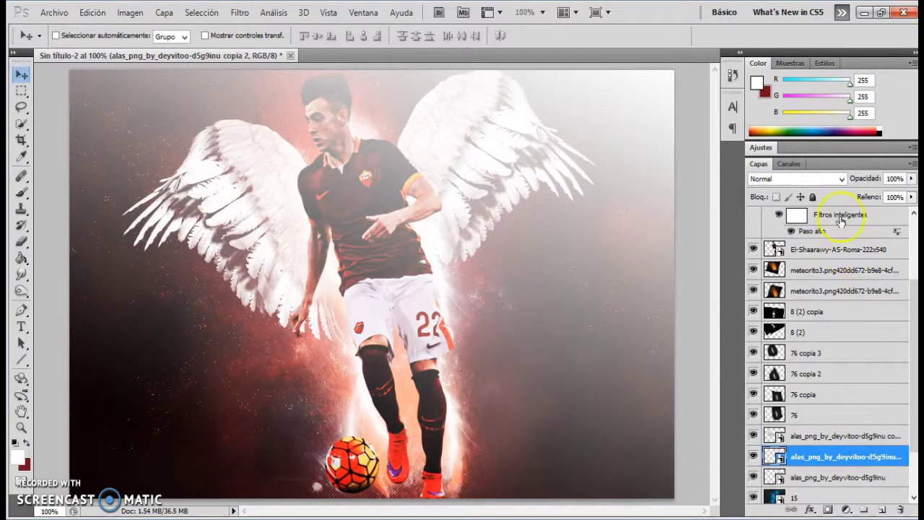
click(832, 181)
click(829, 180)
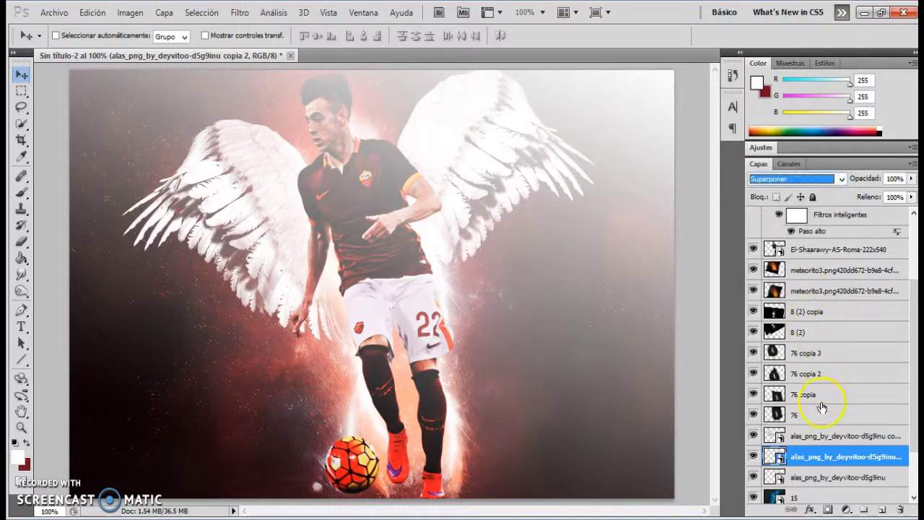
- Duplicate the flipped wing layer and set the new copy's blend mode to Superponer
key(ctrl+j)
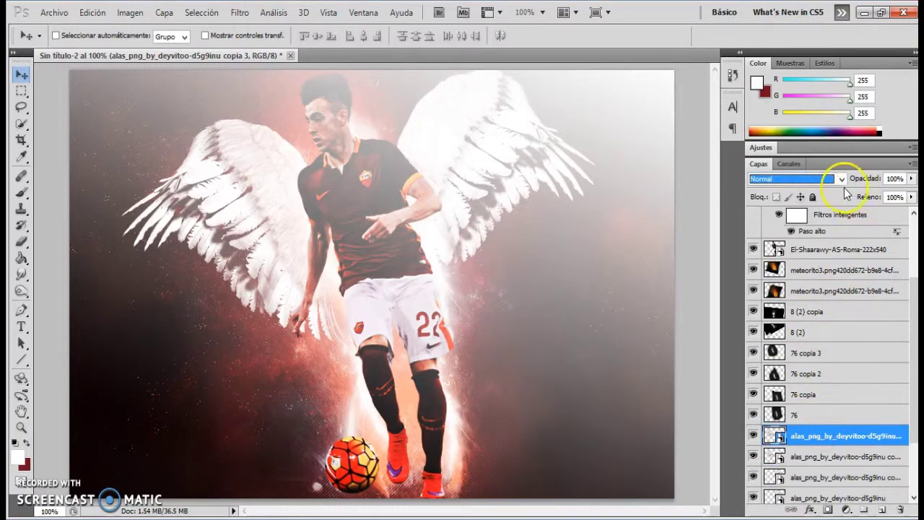
click(838, 181)
click(834, 182)
click(829, 181)
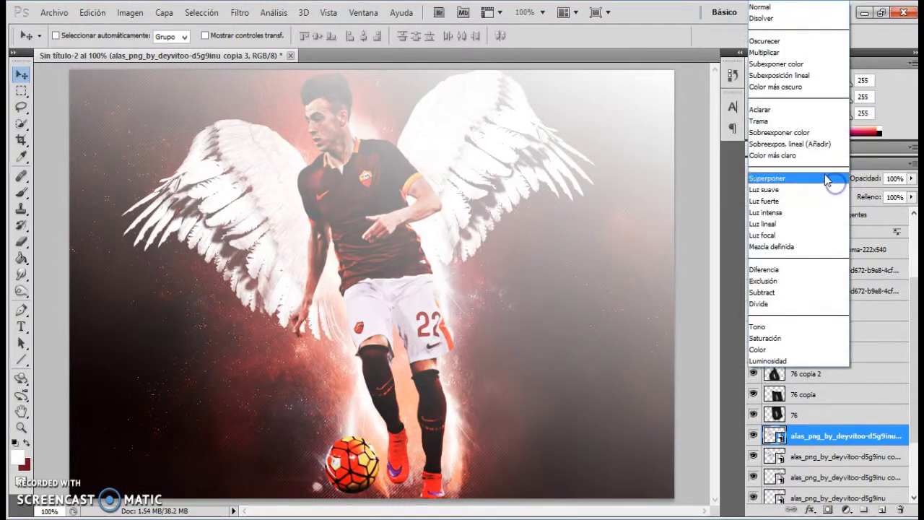
click(828, 181)
- Apply the Paso alto filter with a 2.4-pixel radius to the flipped wing's Superponer copy
click(238, 13)
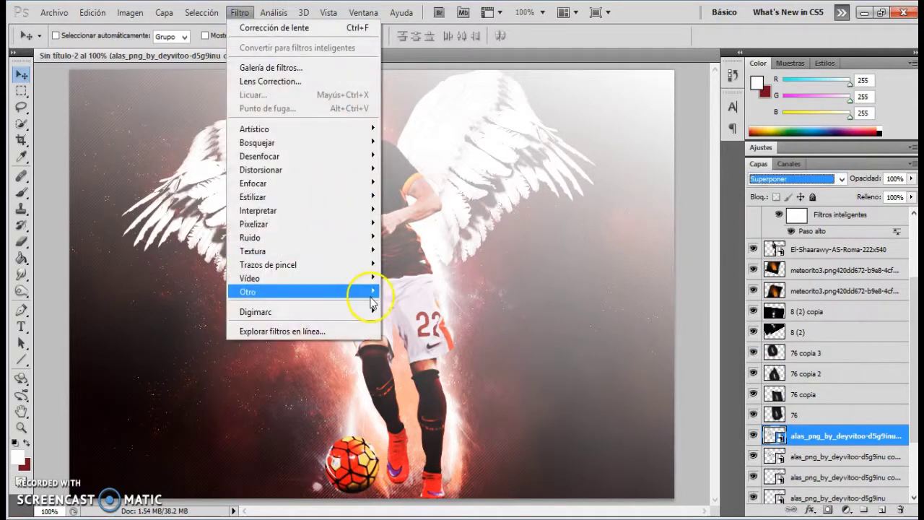
mouse_move(363, 292)
click(409, 345)
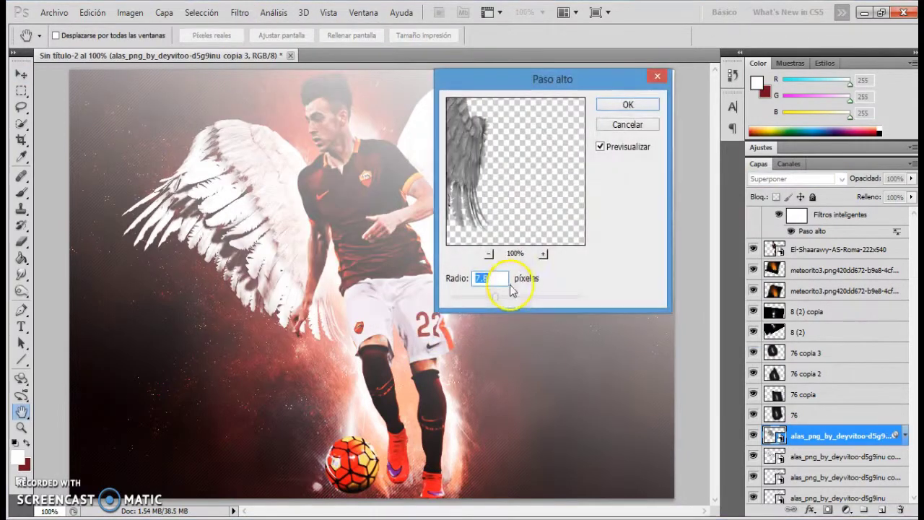
drag(496, 297, 467, 299)
click(609, 104)
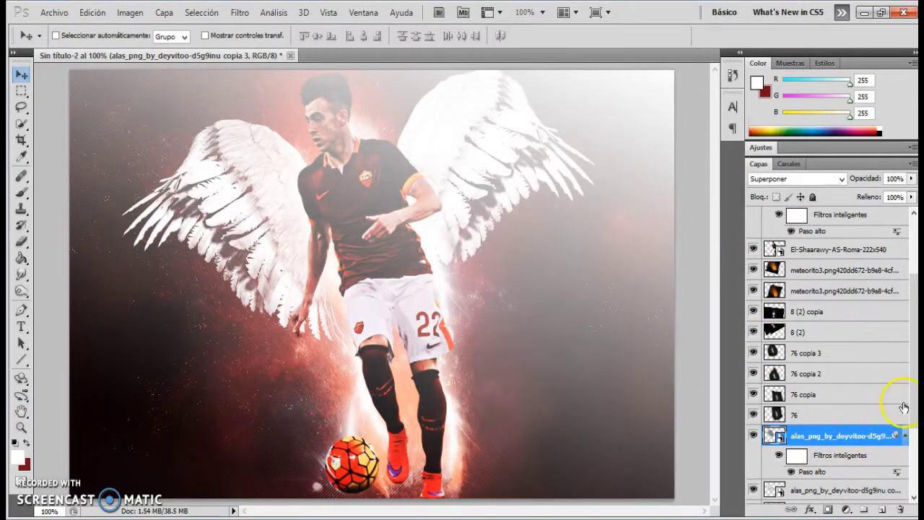
- Apply the Paso alto filter with a 2.4-pixel radius to the original wing's Superponer copy
scroll(904, 408, down, 4)
click(866, 424)
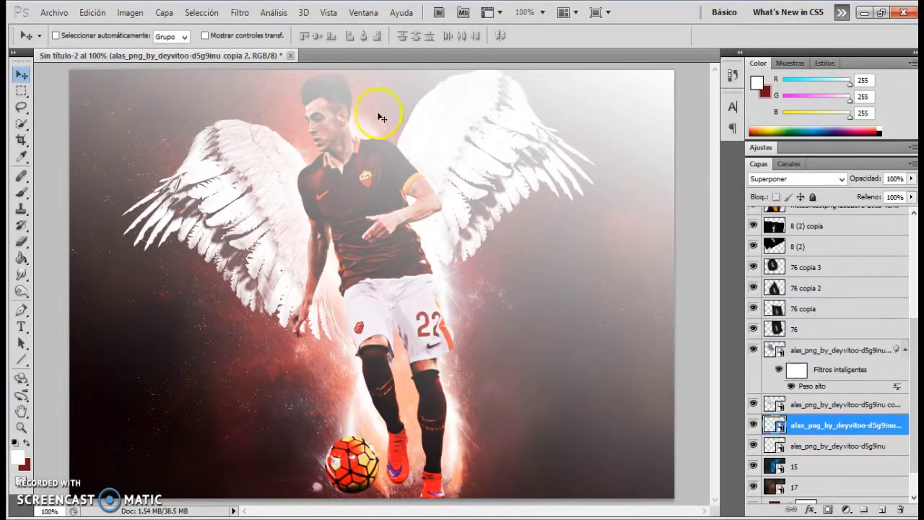
click(247, 18)
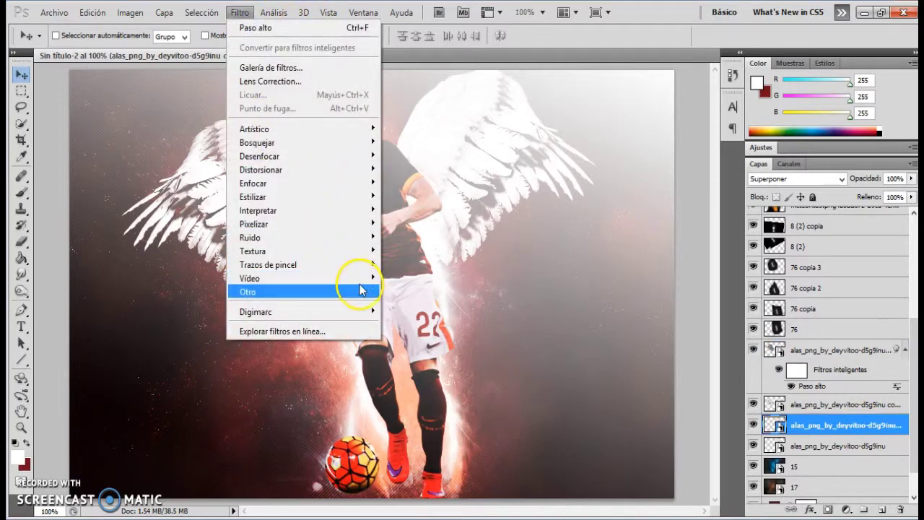
mouse_move(366, 293)
click(446, 346)
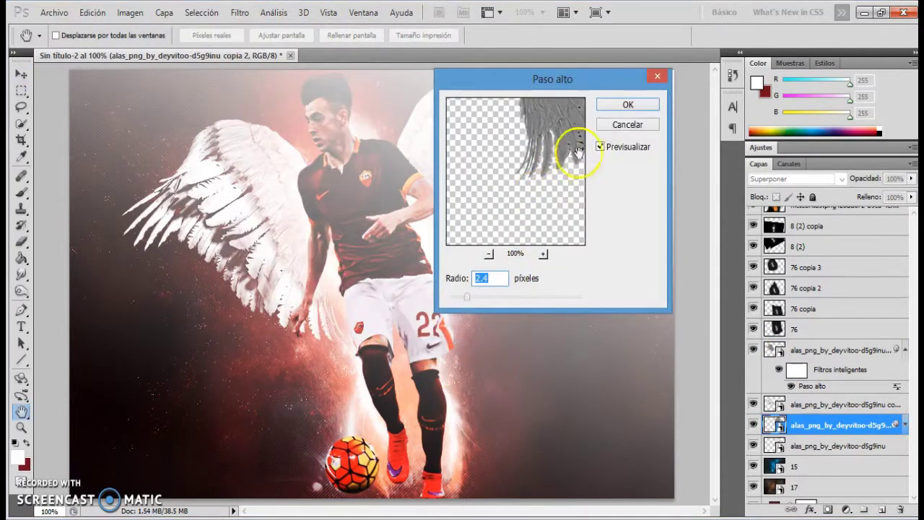
click(620, 106)
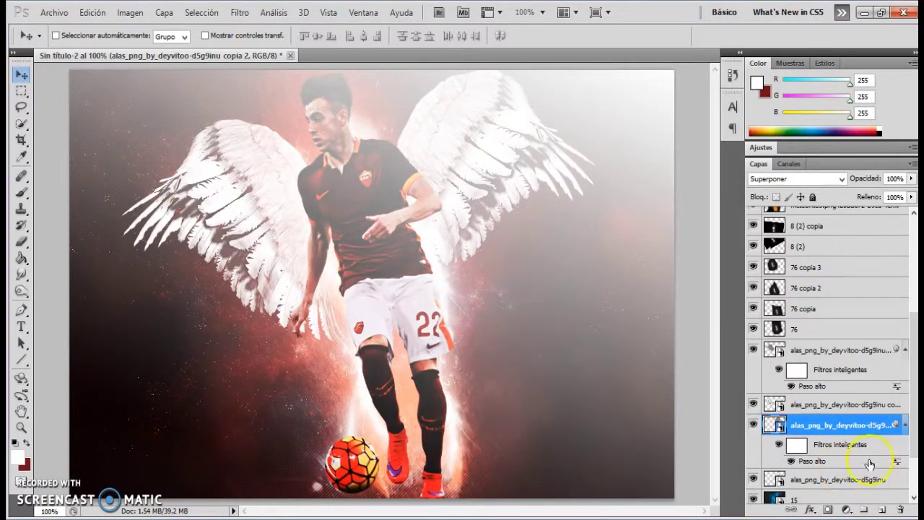
- Add a white "EL" text box in the Destroy X font on a new layer directly above layer 15
click(834, 486)
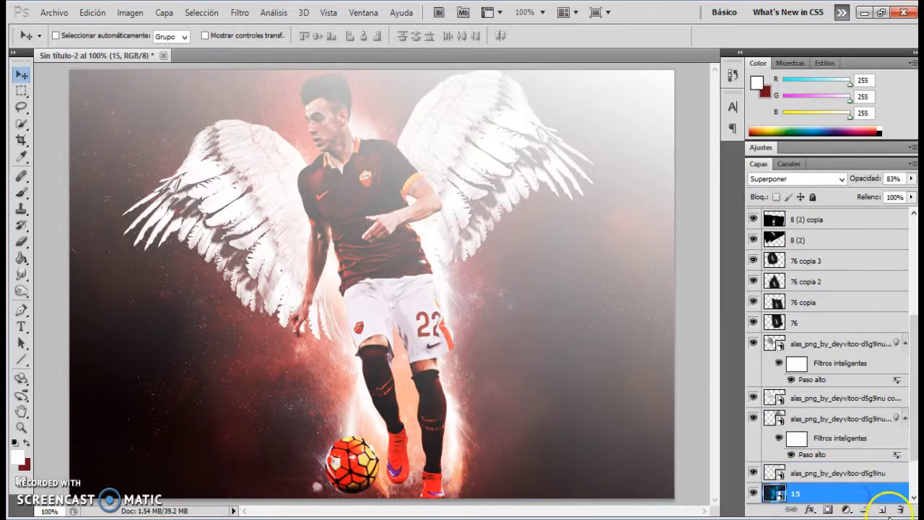
click(883, 510)
click(21, 327)
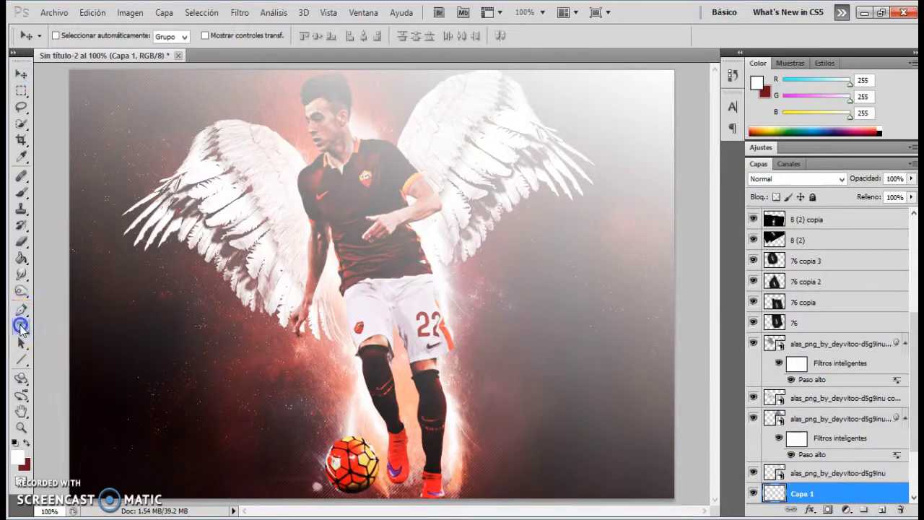
drag(218, 402, 556, 440)
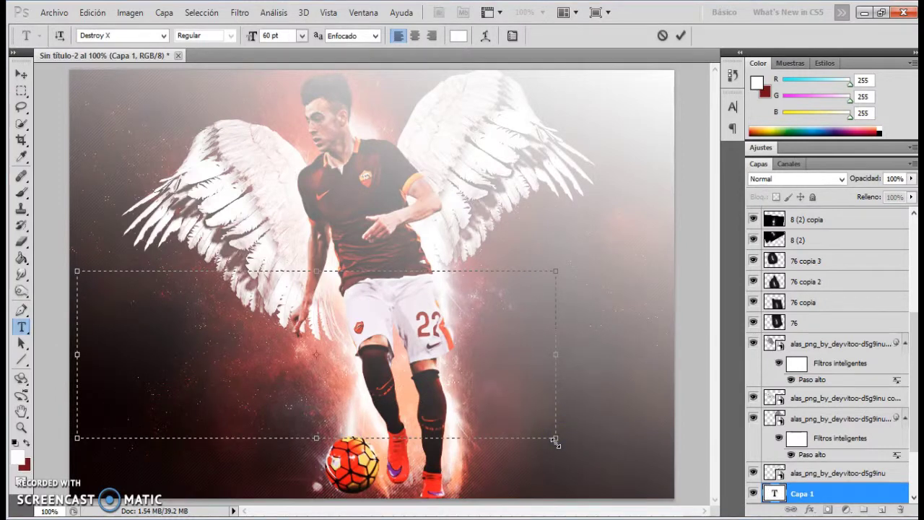
text(EL)
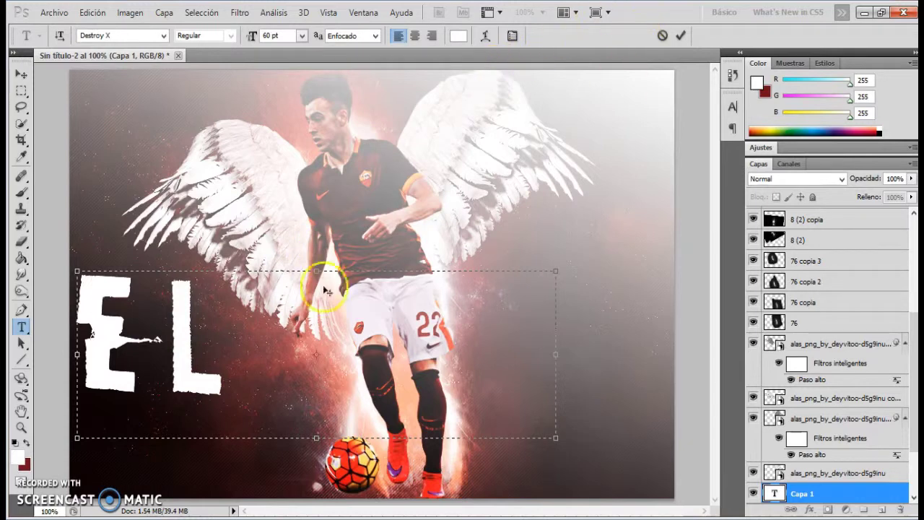
- Set the "EL" text to 36 pt and move it to the right of the player's hips, below the wing
drag(140, 336, 21, 333)
drag(237, 330, 75, 333)
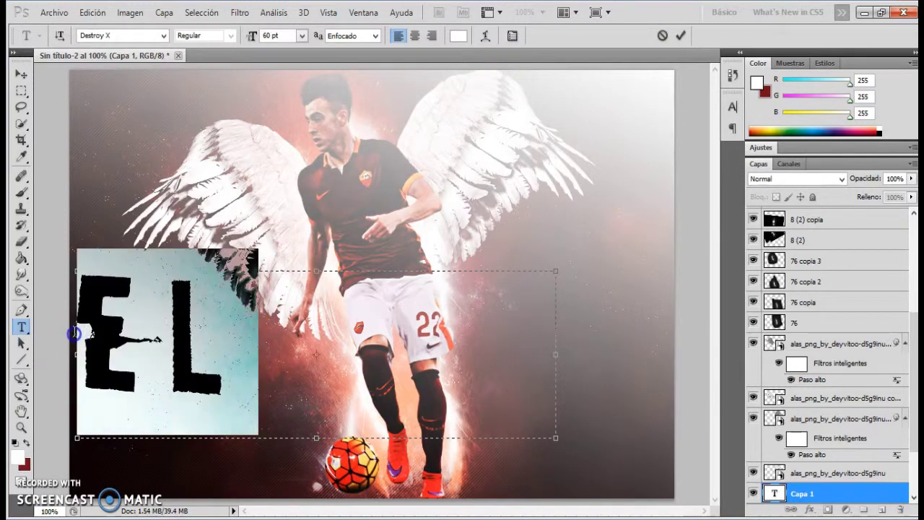
click(302, 35)
click(304, 215)
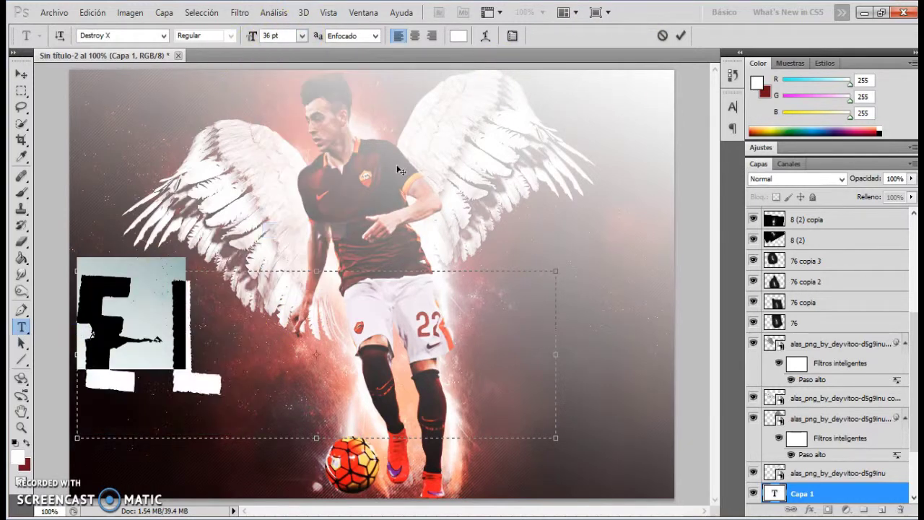
click(682, 38)
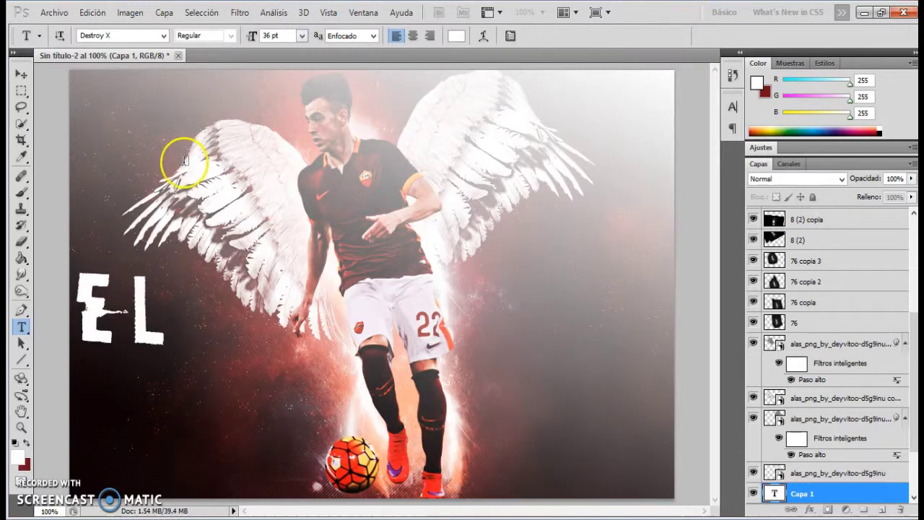
click(21, 74)
drag(128, 312, 525, 293)
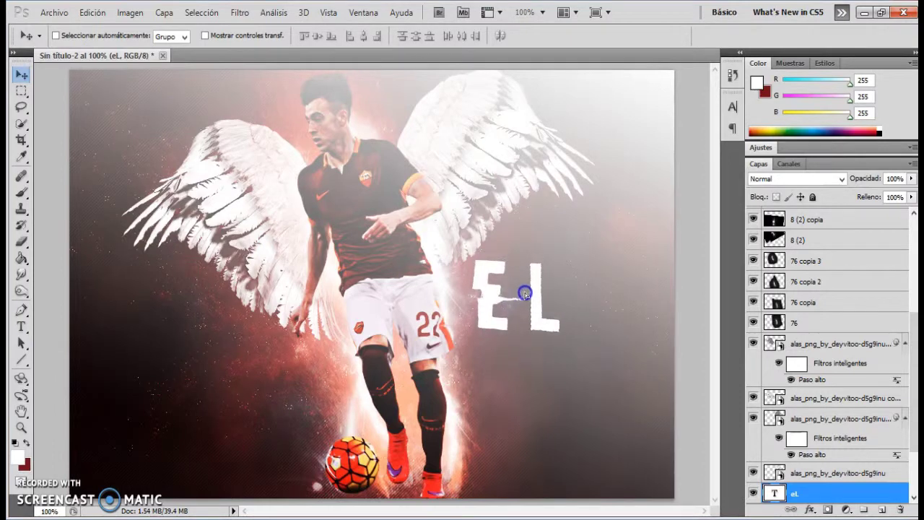
- Recolour the "EL" text light grey with RGB 203, 203, 203
click(22, 329)
drag(554, 325, 479, 311)
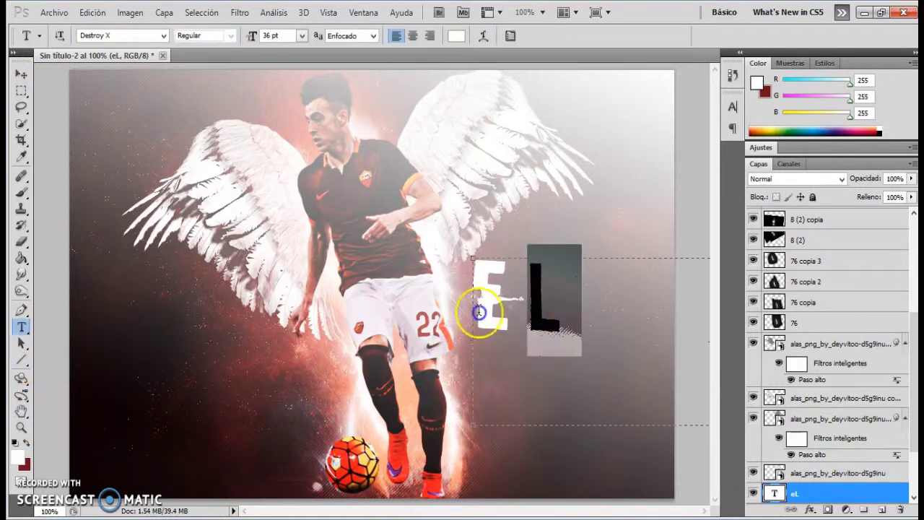
click(19, 457)
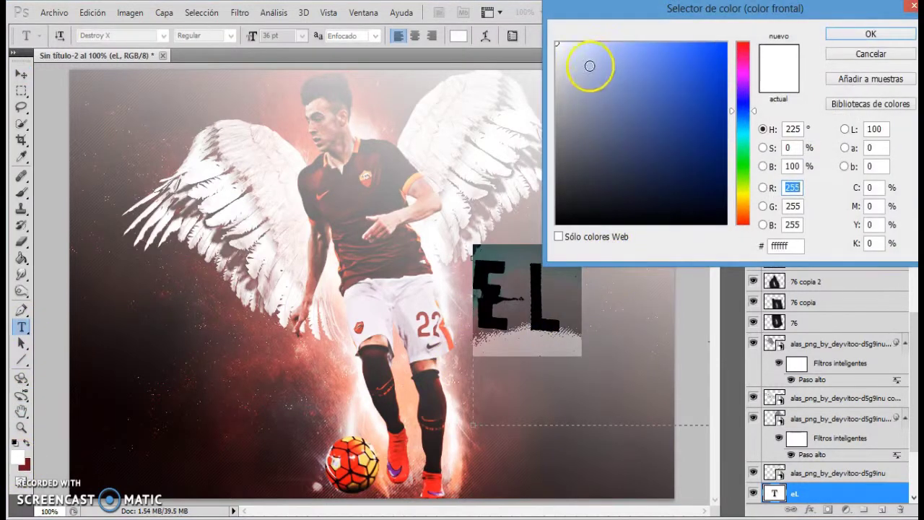
drag(590, 66, 557, 79)
click(835, 42)
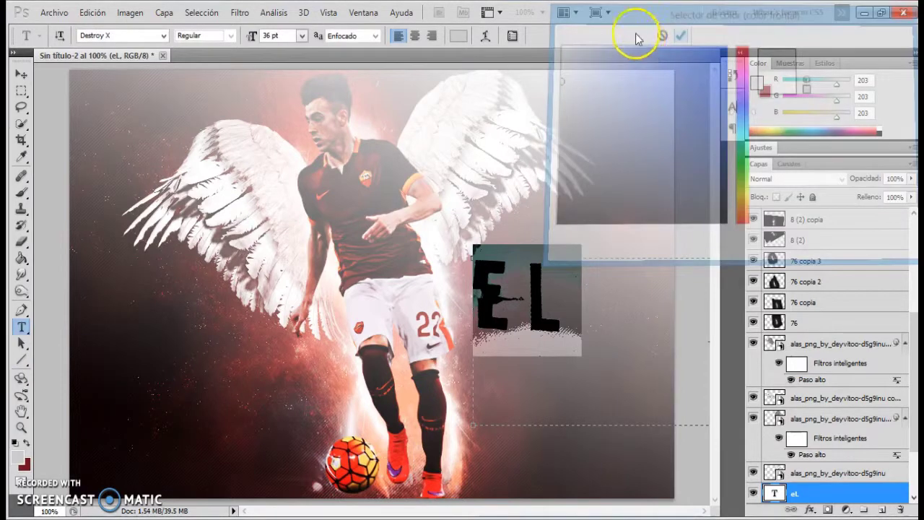
click(679, 36)
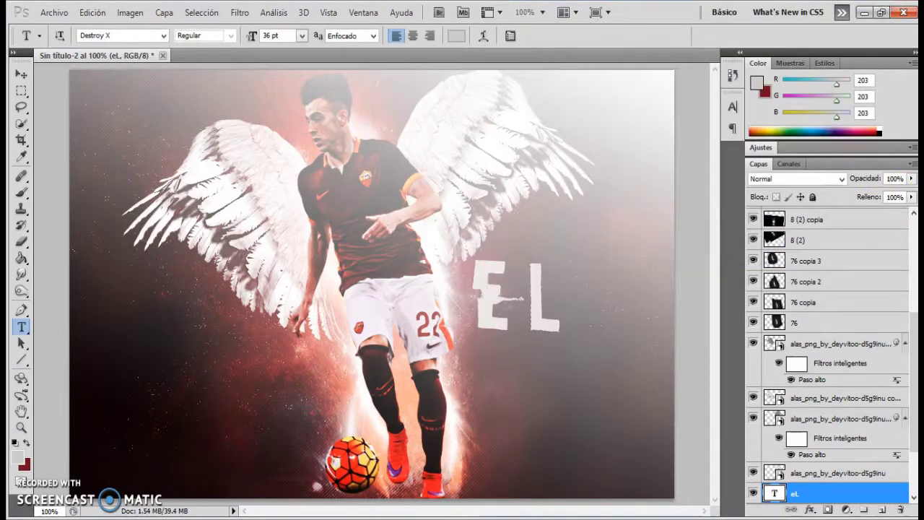
- Duplicate the "EL" text layer and place the copy directly beneath the original
key(ctrl+j)
scroll(831, 361, down, 3)
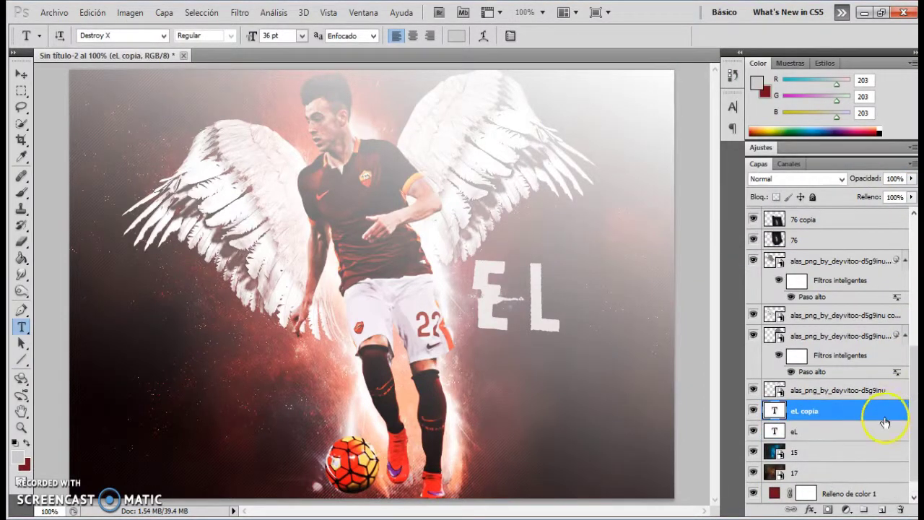
drag(839, 413, 792, 443)
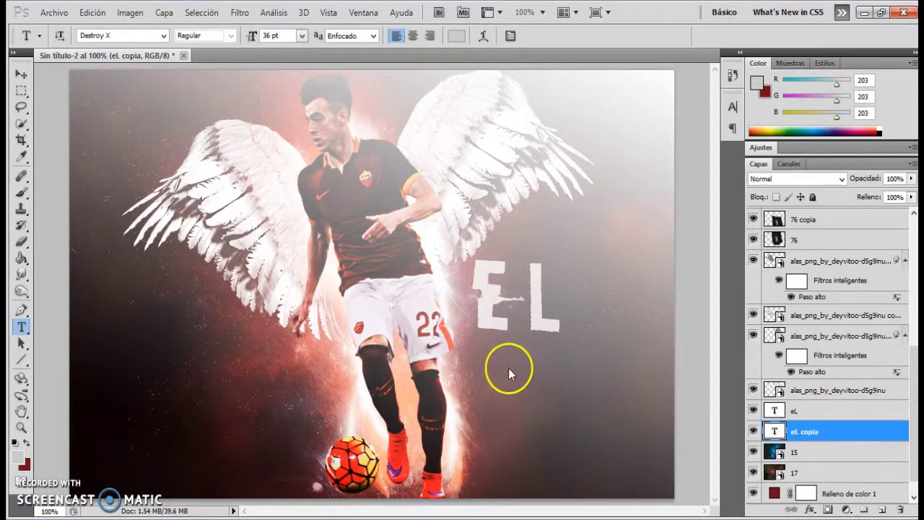
- Recolour the lower "EL" text copy dark red with RGB 114, 16, 28
drag(532, 324, 473, 313)
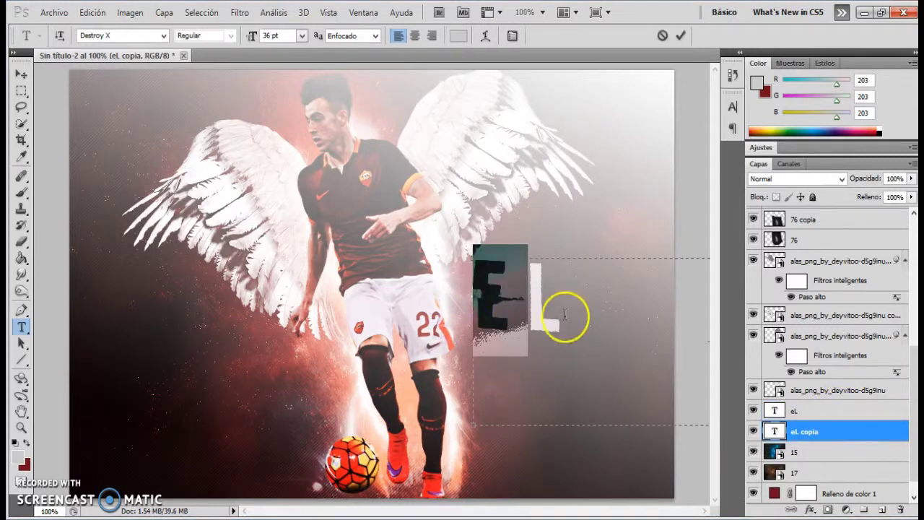
drag(565, 316, 366, 323)
click(26, 442)
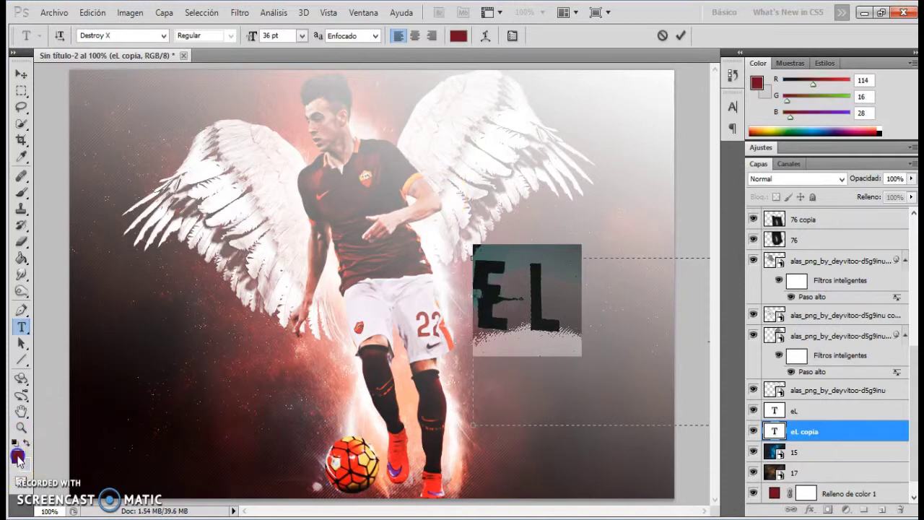
click(18, 457)
click(840, 32)
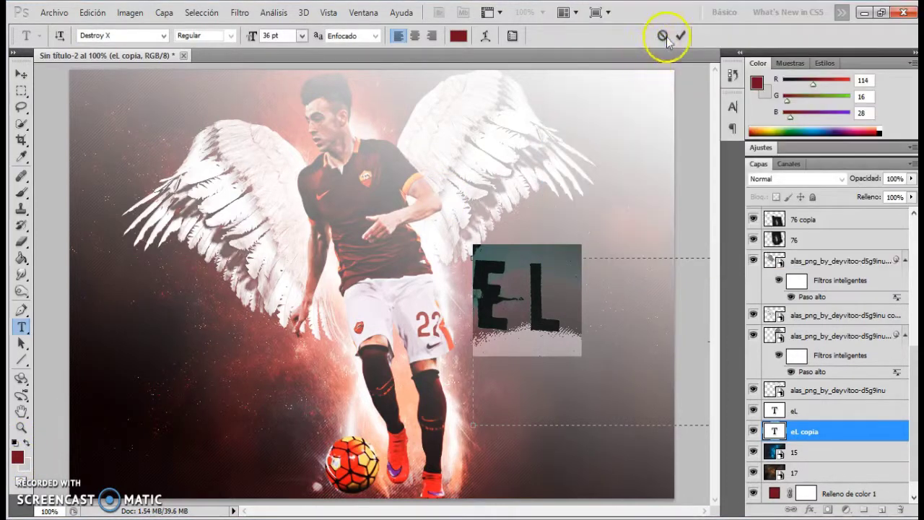
click(681, 35)
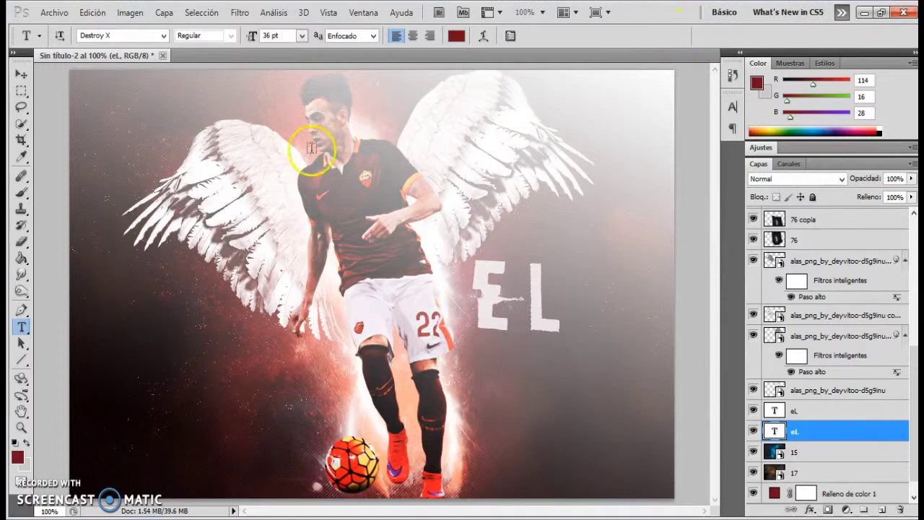
- Offset the dark red "EL" copy slightly right and down from the grey text as a shadow
click(21, 75)
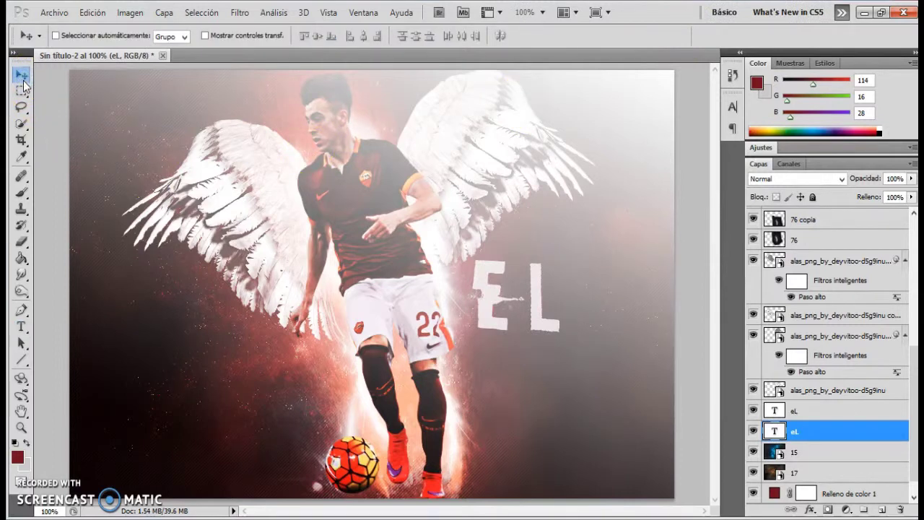
drag(514, 305, 517, 307)
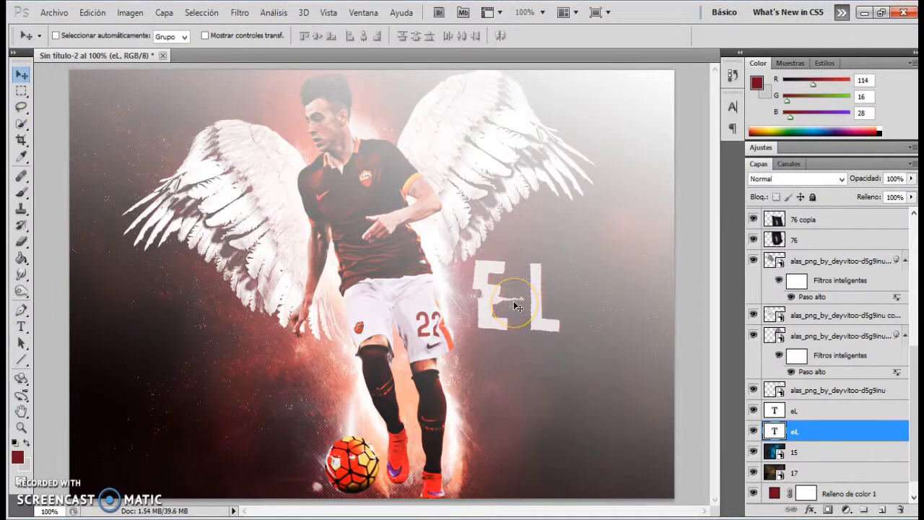
click(403, 38)
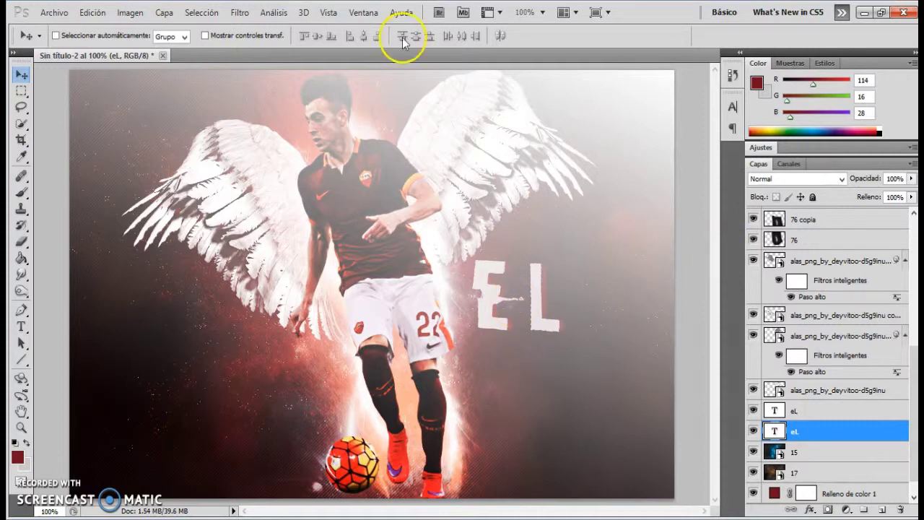
- Rasterize the dark red "EL" copy and darken it with a Lens Correction vignette, using a negative amount and midpoint 0
click(240, 12)
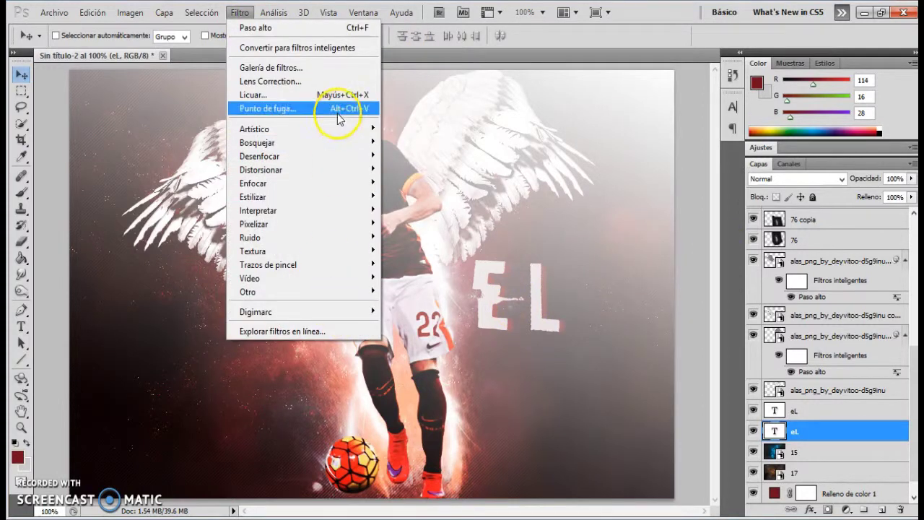
click(323, 86)
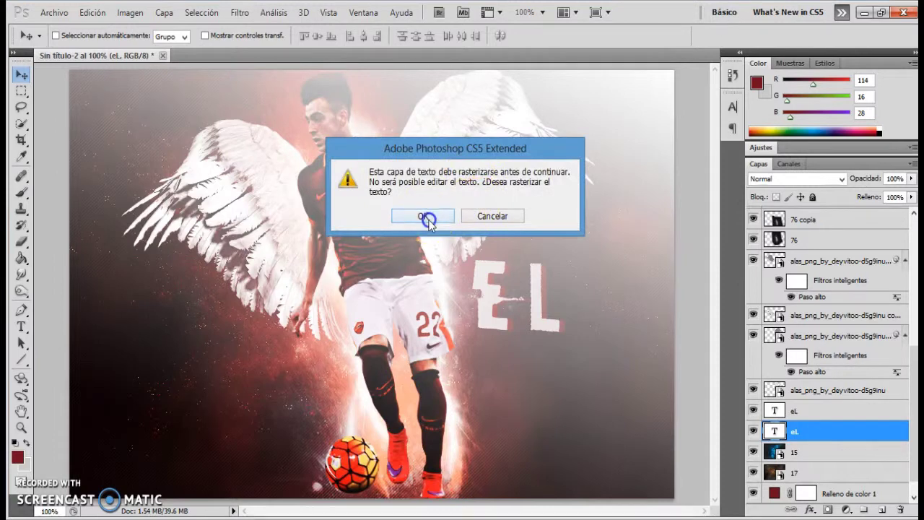
click(428, 218)
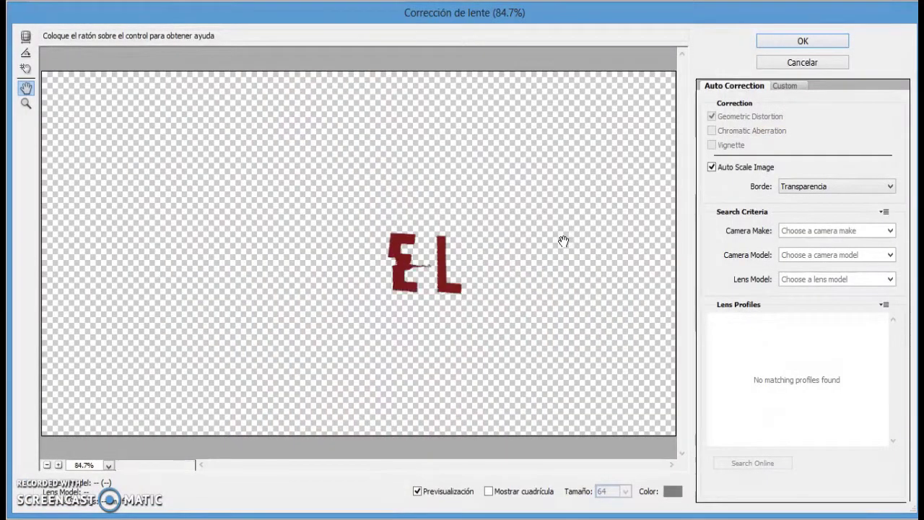
click(786, 85)
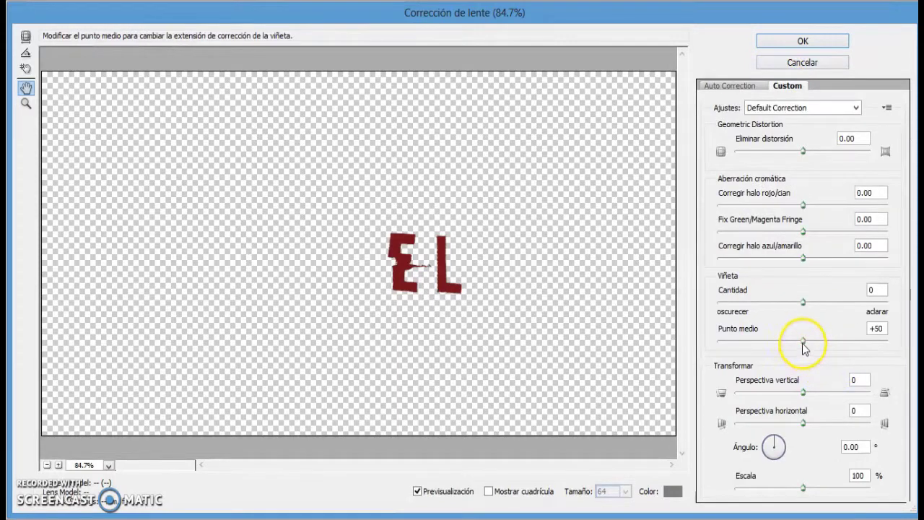
drag(803, 340, 722, 341)
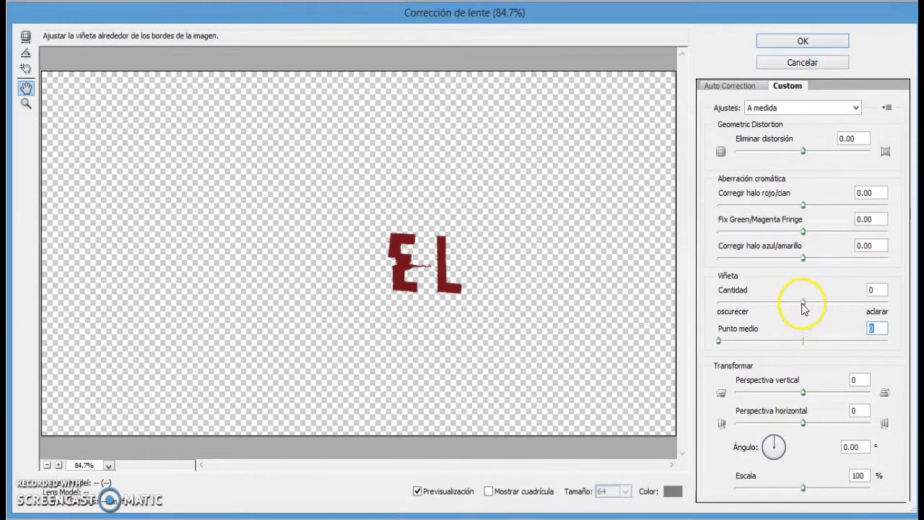
drag(803, 301, 742, 304)
click(793, 41)
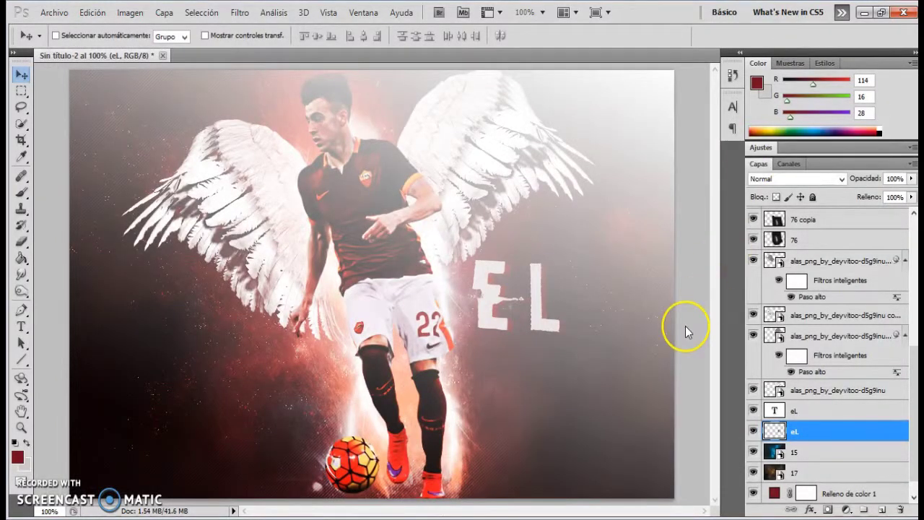
- Try to move the grey and dark red "EL" layers together to the player's other side
click(798, 412)
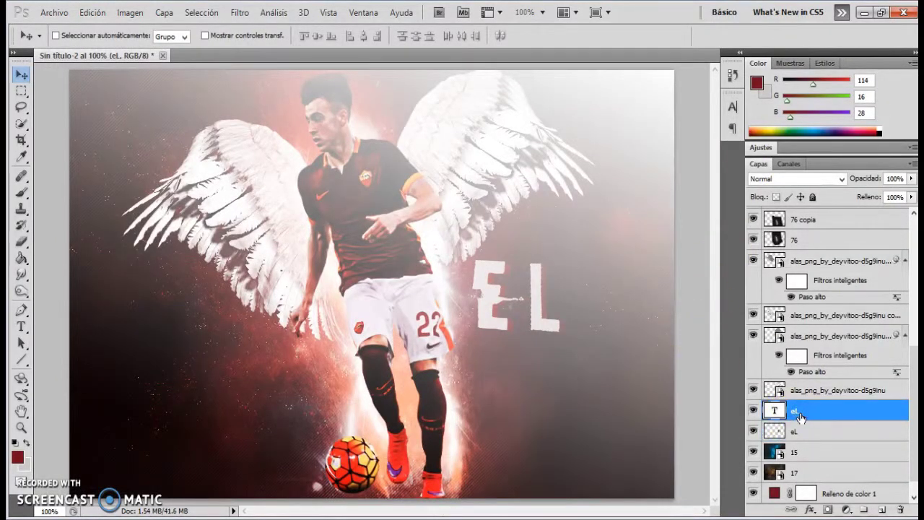
shift+click(808, 432)
drag(520, 320, 190, 345)
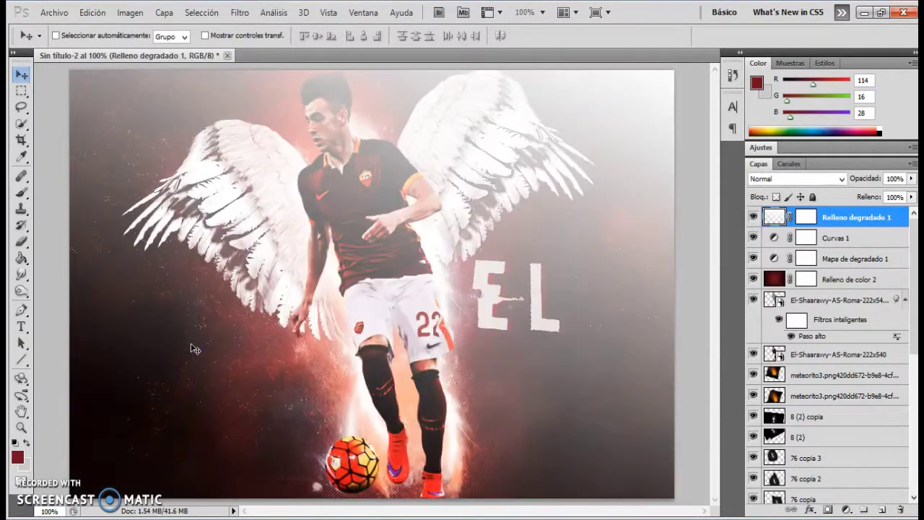
- Select both "EL" layers and move them together near the canvas's left edge, below the left wing tip
drag(914, 347, 913, 495)
click(817, 427)
click(817, 417)
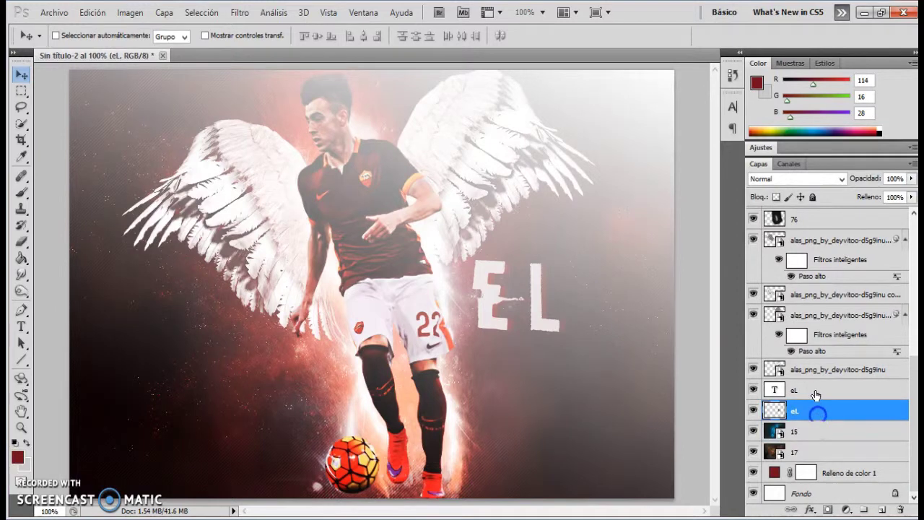
shift+click(810, 392)
drag(509, 325, 117, 341)
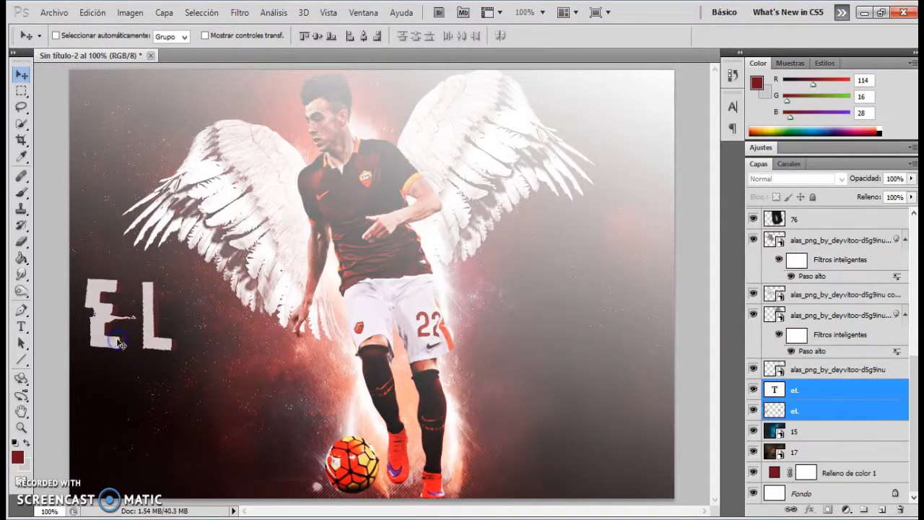
- Scale both "EL" layers together to about 76% and nudge them slightly near the canvas's left edge
key(ctrl+t)
drag(561, 443, 433, 389)
mouse_move(102, 308)
mouse_down()
mouse_move(115, 313)
mouse_move(105, 305)
mouse_up()
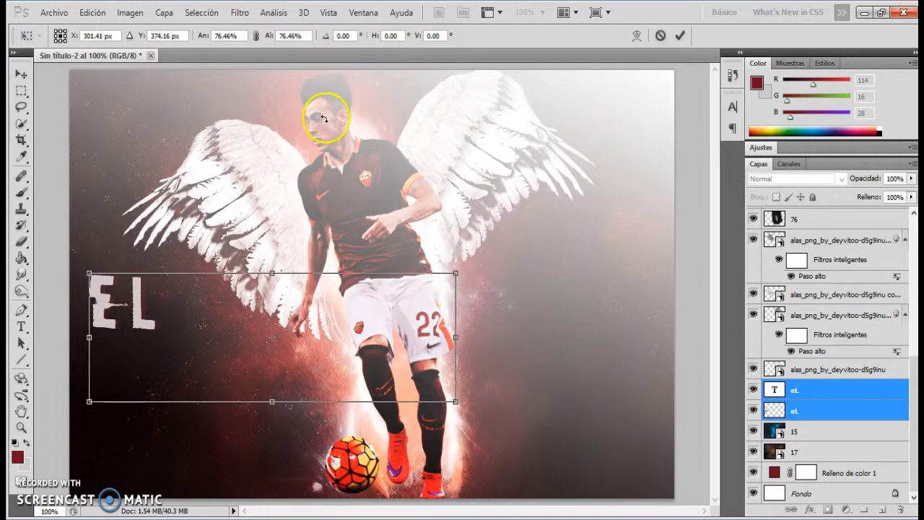
click(679, 36)
click(813, 433)
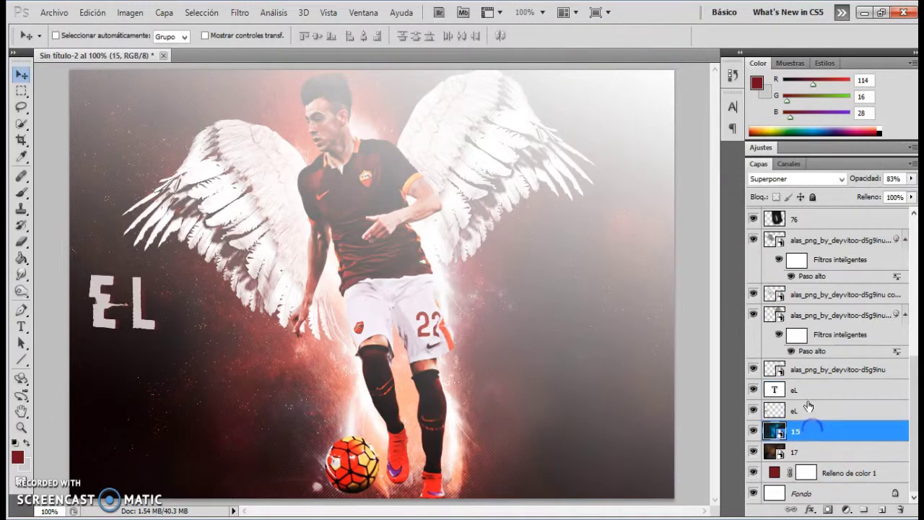
- Duplicate the grey "EL" text, place the copy beneath the dark red "EL" in the layer order, and move it below the original word
click(805, 390)
key(ctrl+j)
drag(807, 394, 814, 443)
drag(124, 320, 77, 359)
- Replace the text of the copied "EL" layer with "SHAARAWY"
click(20, 327)
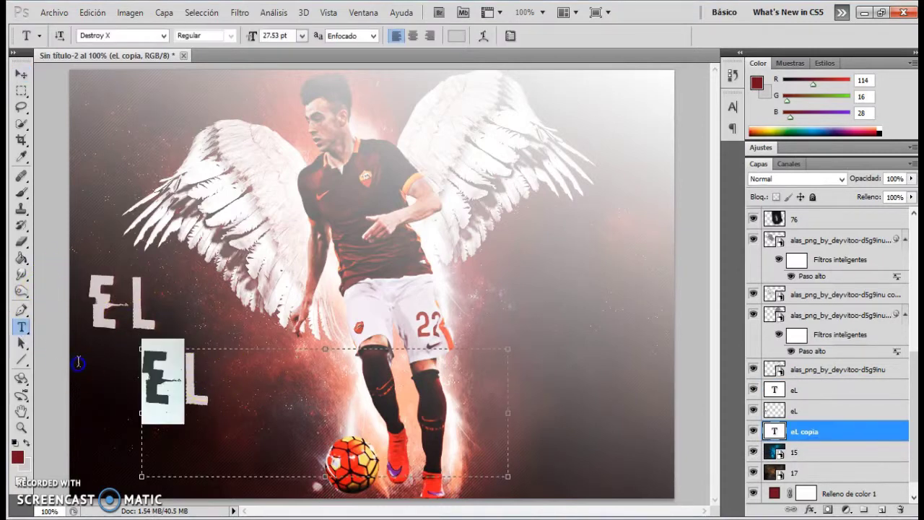
click(213, 417)
key(ctrl+a)
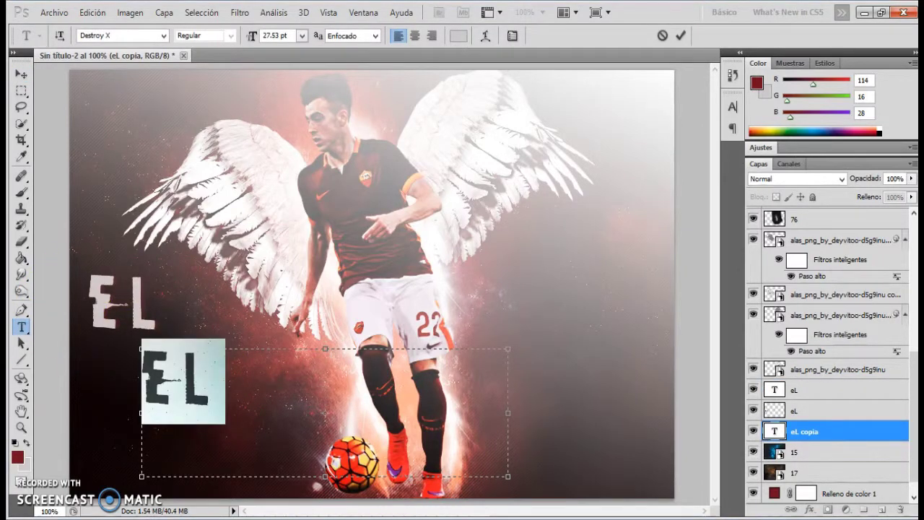
text(SHAA)
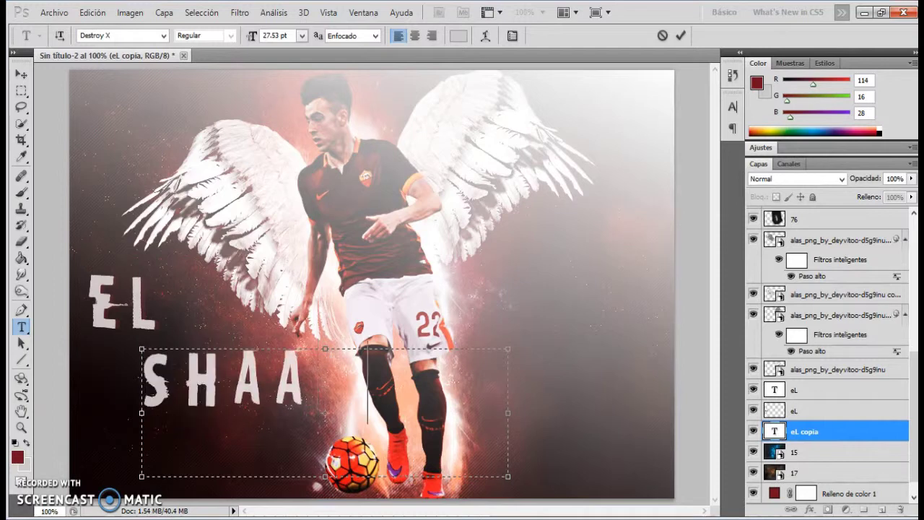
text(RAWY)
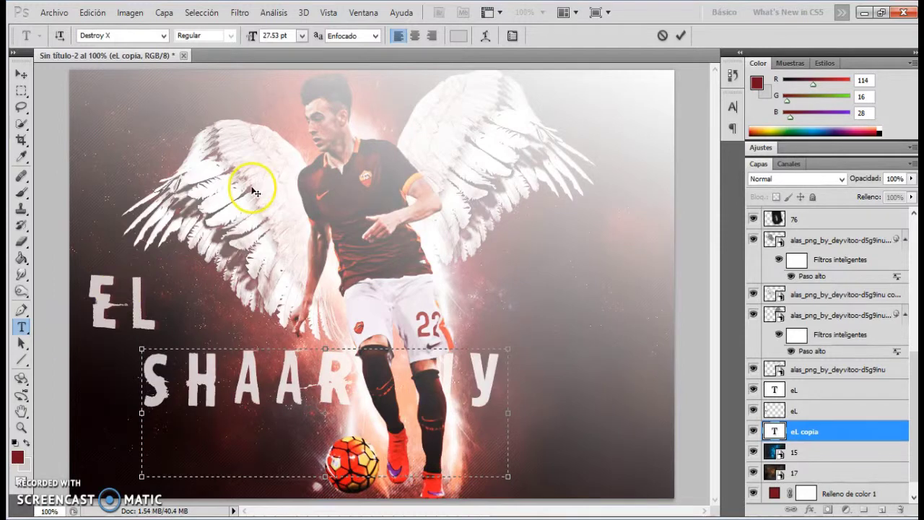
click(681, 47)
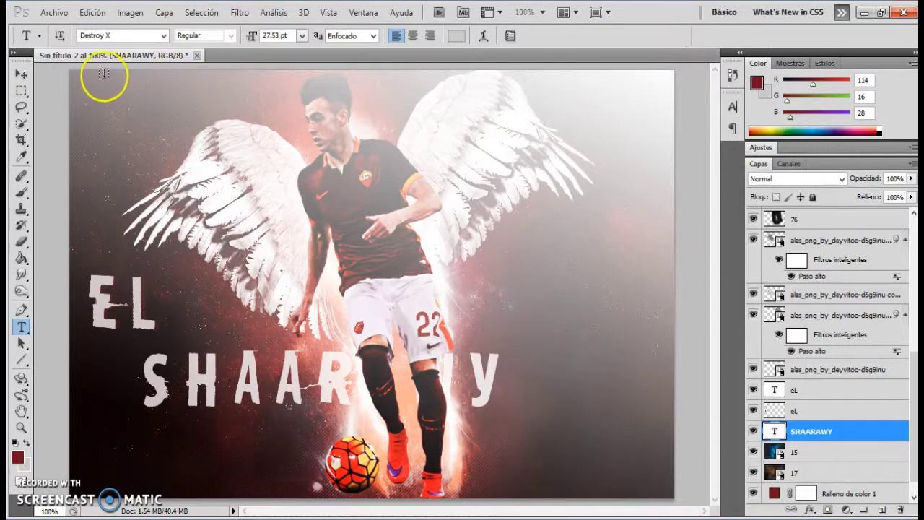
- Scale the "SHAARAWY" text down to about 17 pt and align it directly under "EL"
key(ctrl+t)
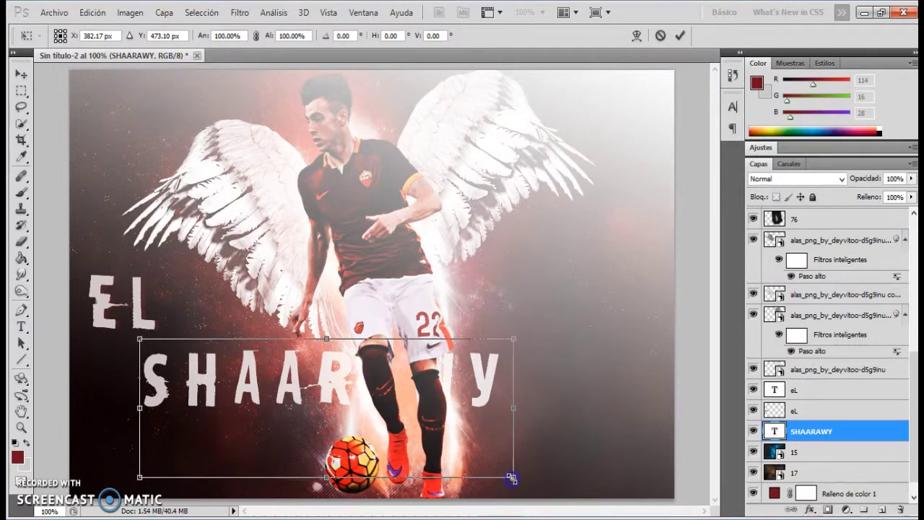
drag(512, 478, 370, 428)
drag(308, 371, 255, 366)
click(678, 35)
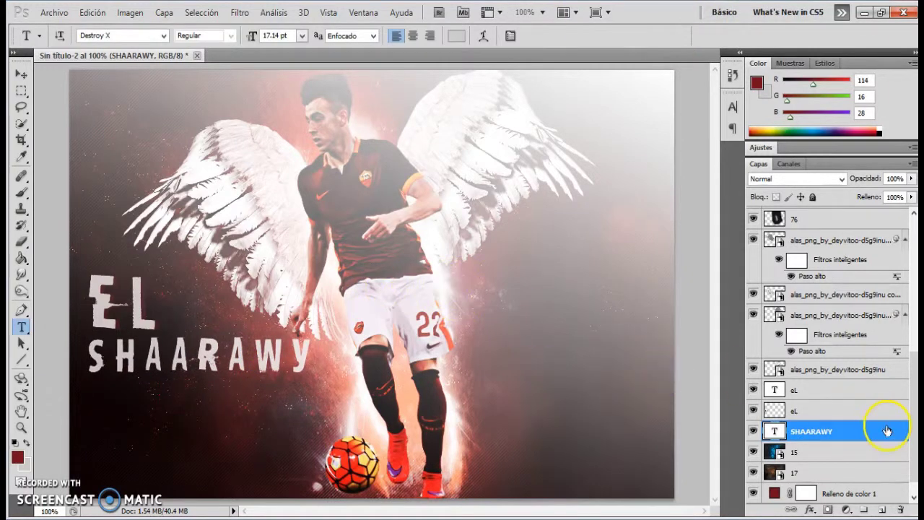
- Duplicate the "SHAARAWY" text beneath the original and color the copy dark red (R 114, G 16, B 28)
key(ctrl+j)
drag(862, 431, 864, 466)
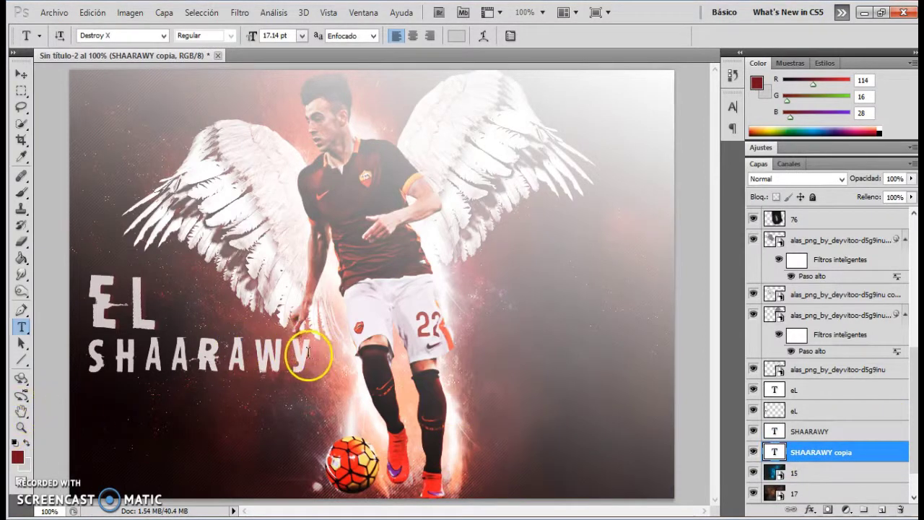
drag(308, 351, 90, 371)
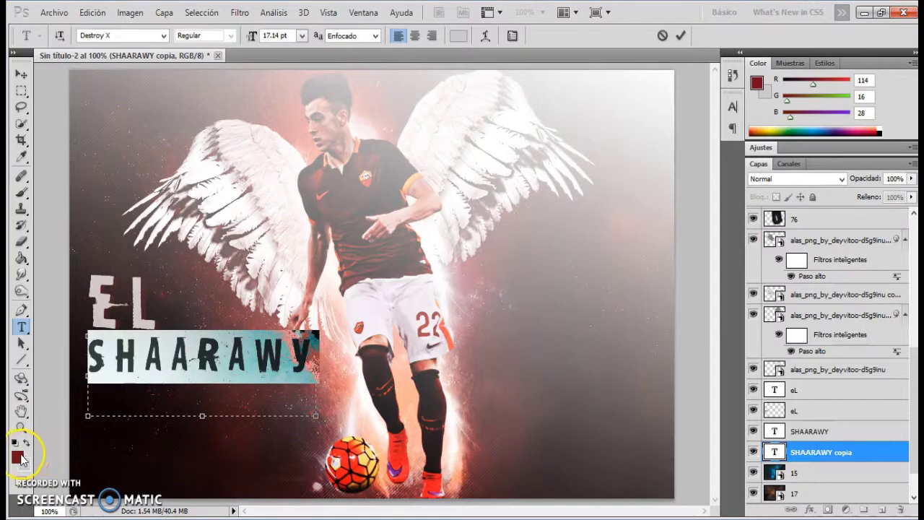
click(20, 459)
click(861, 34)
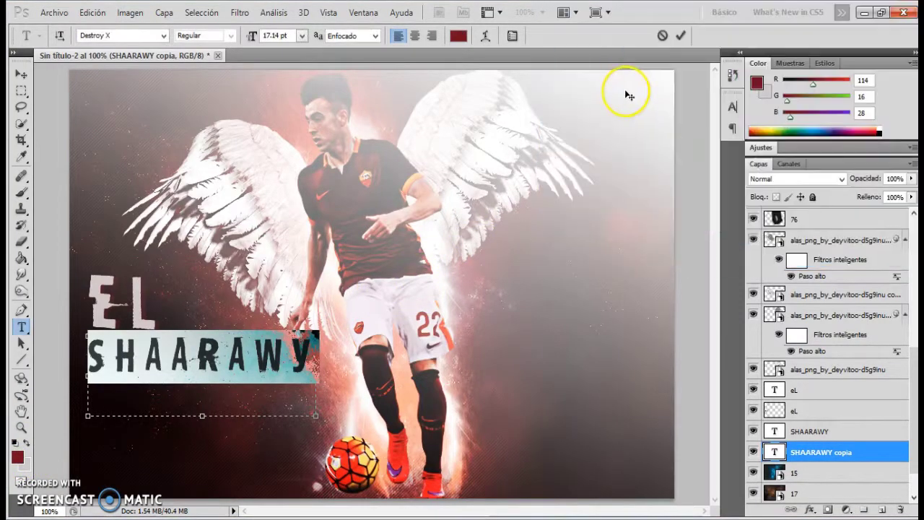
click(682, 38)
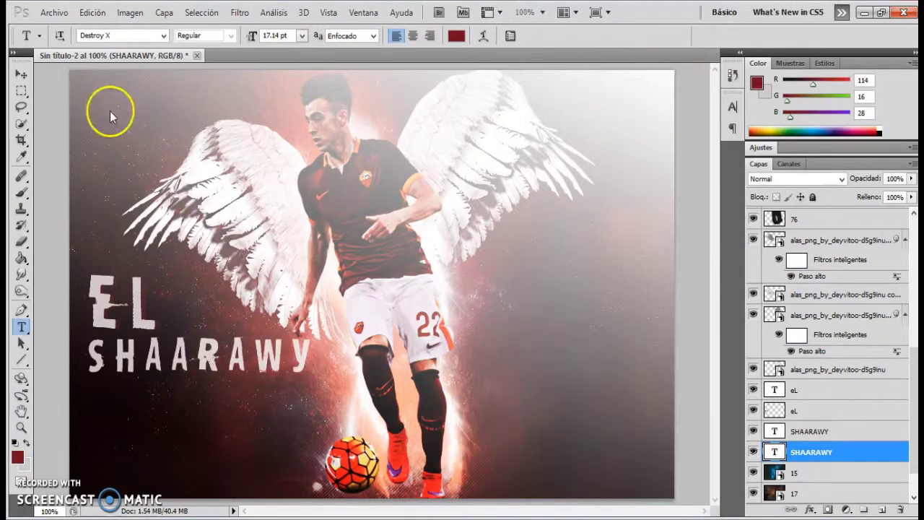
- Rasterize the dark red "SHAARAWY" copy and darken it with a Lens Correction vignette amount of -100
click(21, 75)
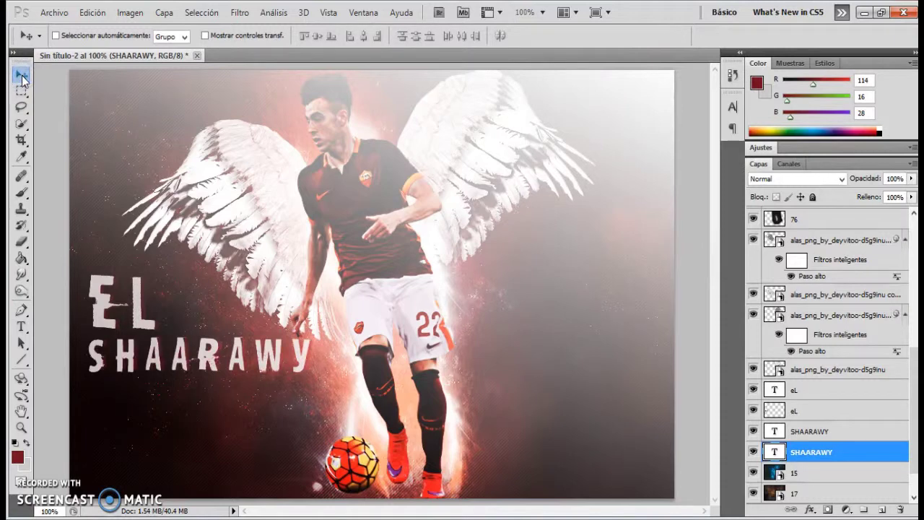
click(240, 12)
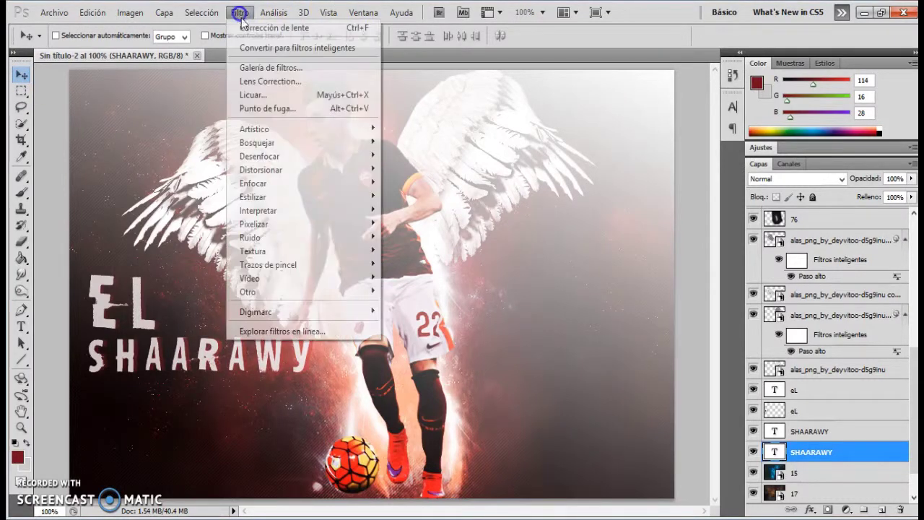
click(277, 84)
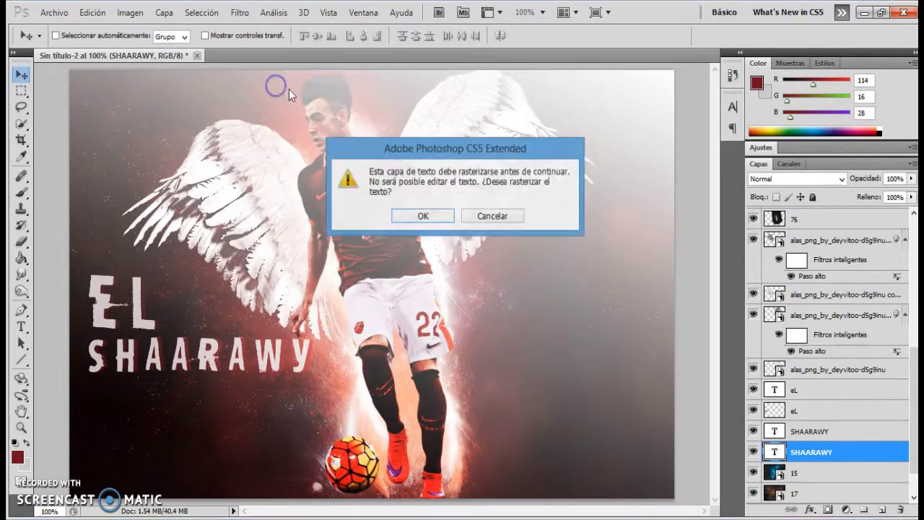
click(423, 216)
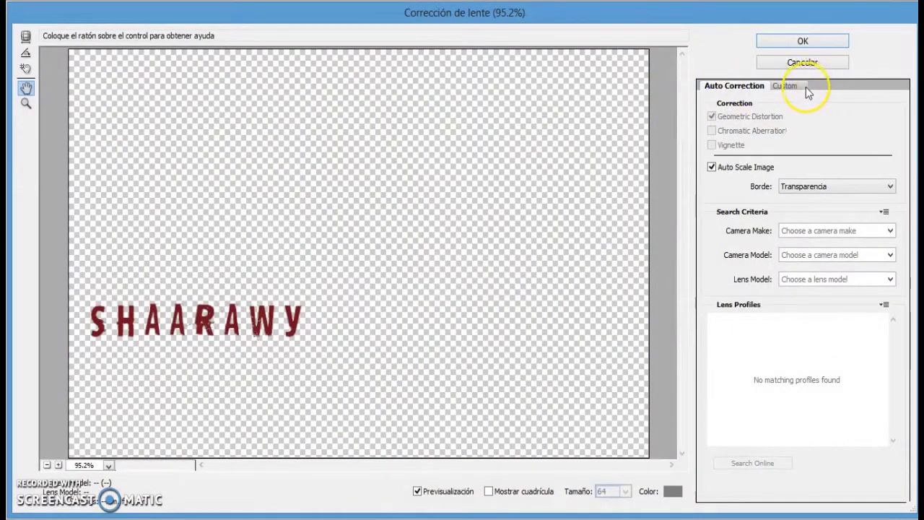
click(804, 88)
drag(803, 303, 689, 303)
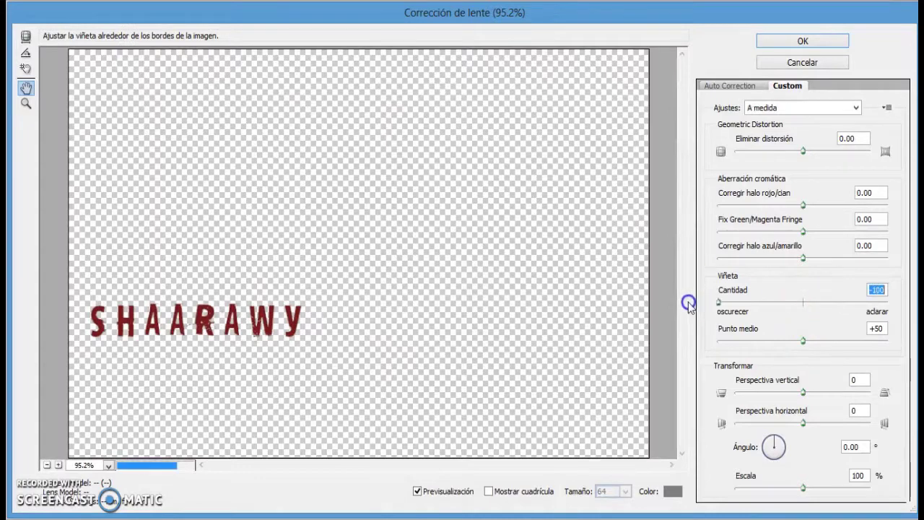
drag(803, 340, 805, 345)
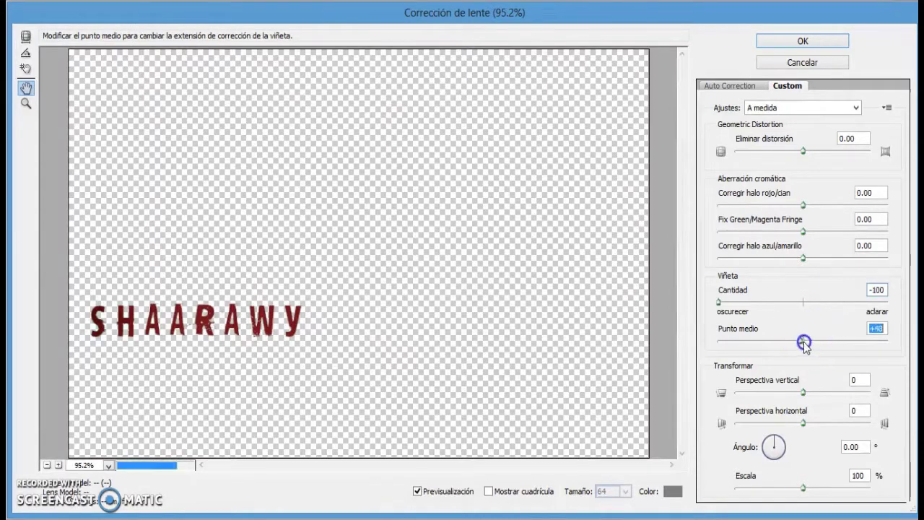
click(820, 39)
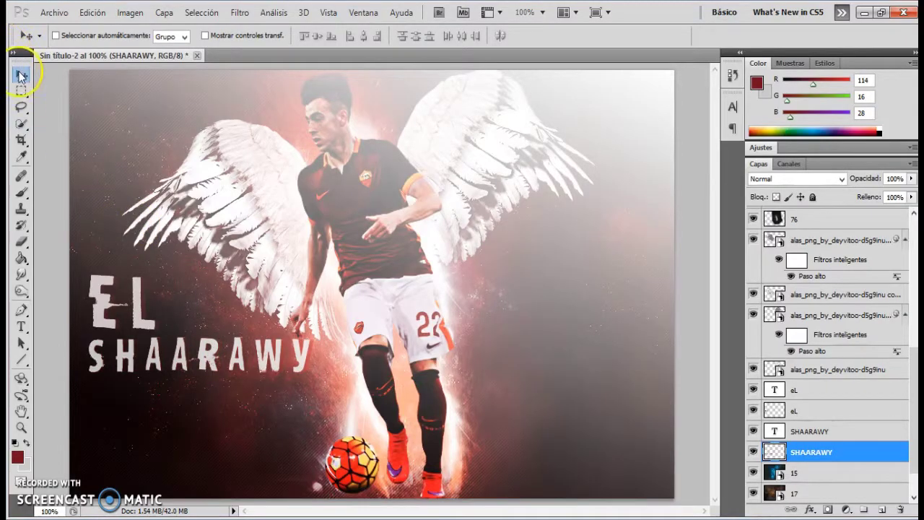
- Group the two "EL" layers and the two "SHAARAWY" layers
click(824, 392)
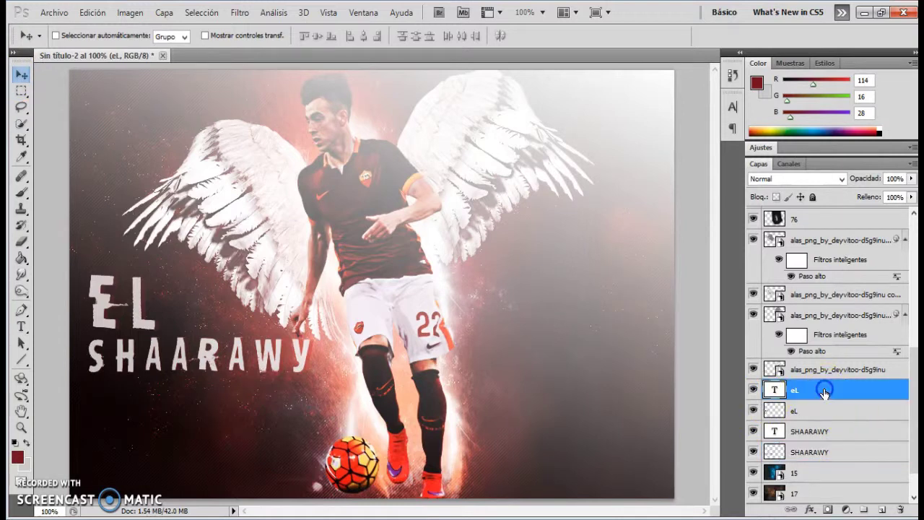
shift+click(830, 410)
shift+click(830, 430)
shift+click(830, 451)
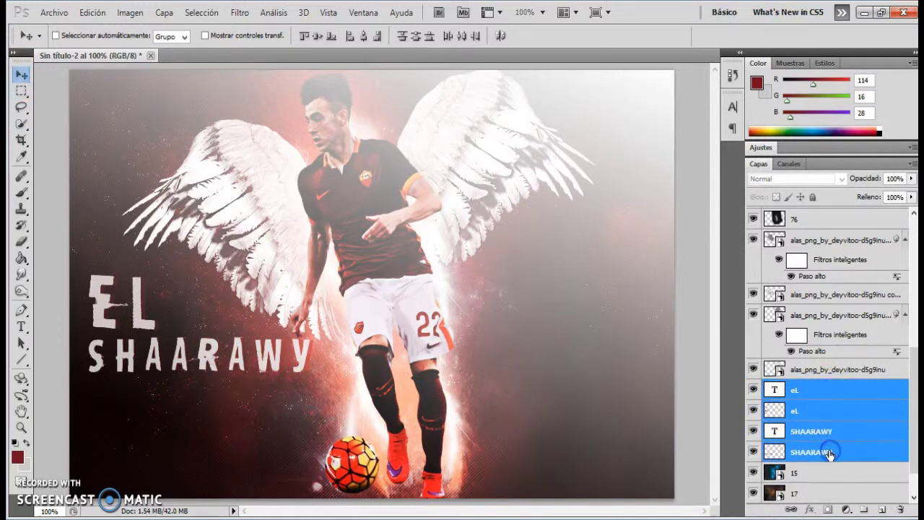
key(ctrl+g)
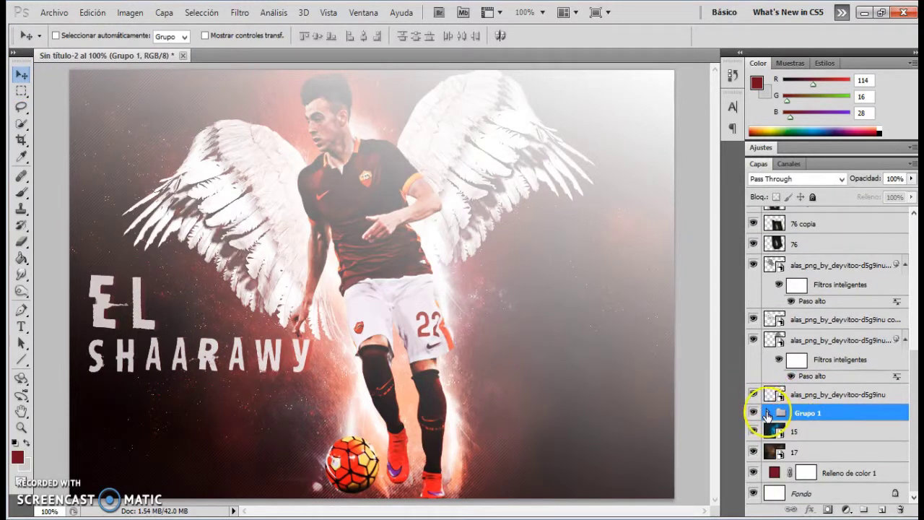
- Expand the text group and rotate both "EL" layers together by about -6.3°
click(768, 413)
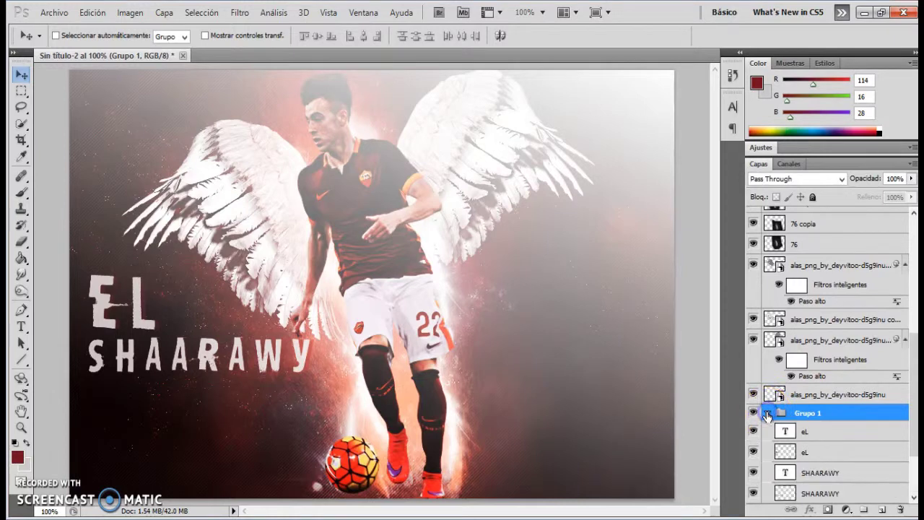
click(808, 433)
ctrl+click(822, 454)
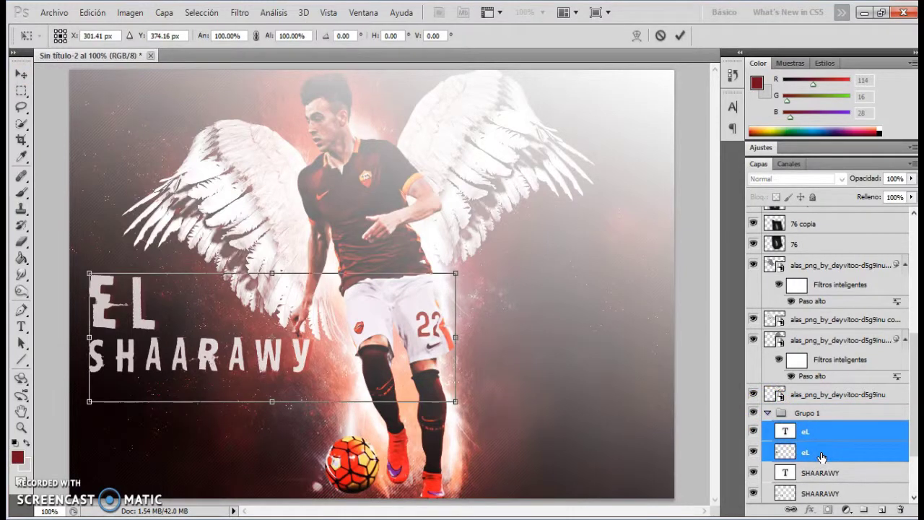
key(ctrl+t)
drag(249, 250, 239, 250)
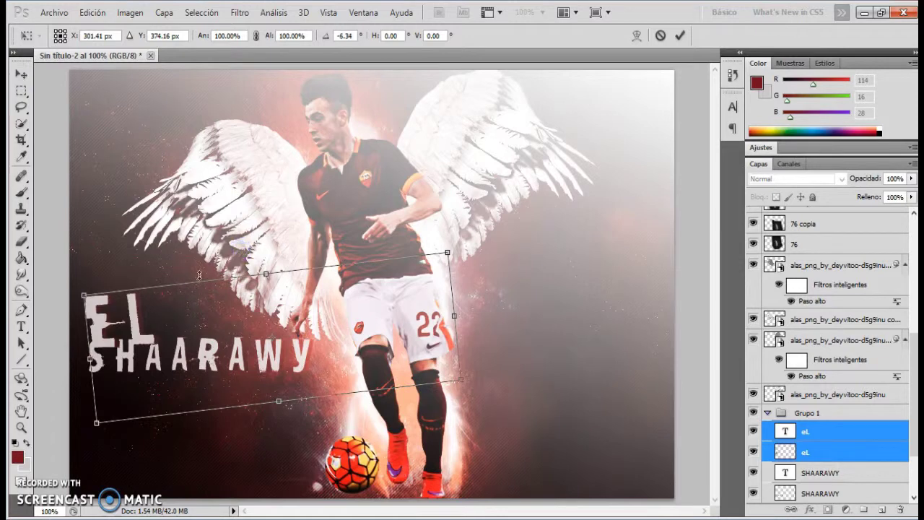
click(674, 39)
click(843, 474)
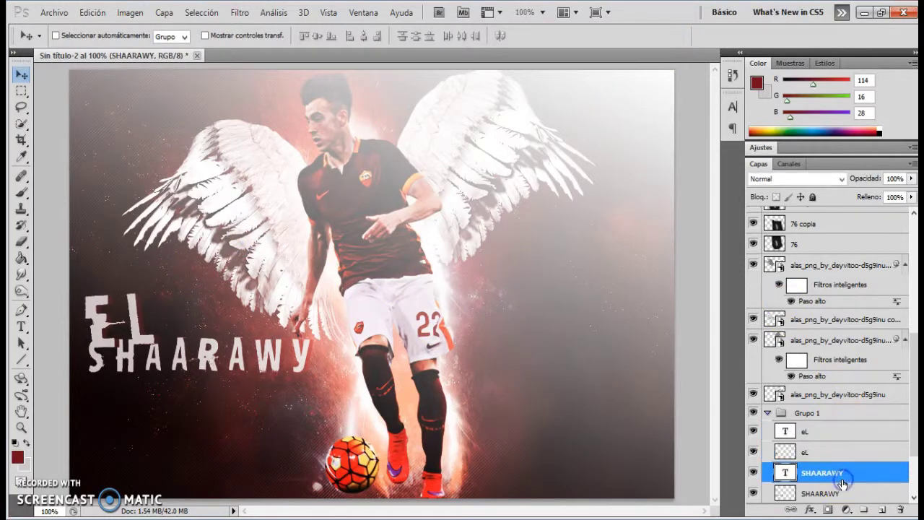
shift+click(842, 494)
key(ctrl+z)
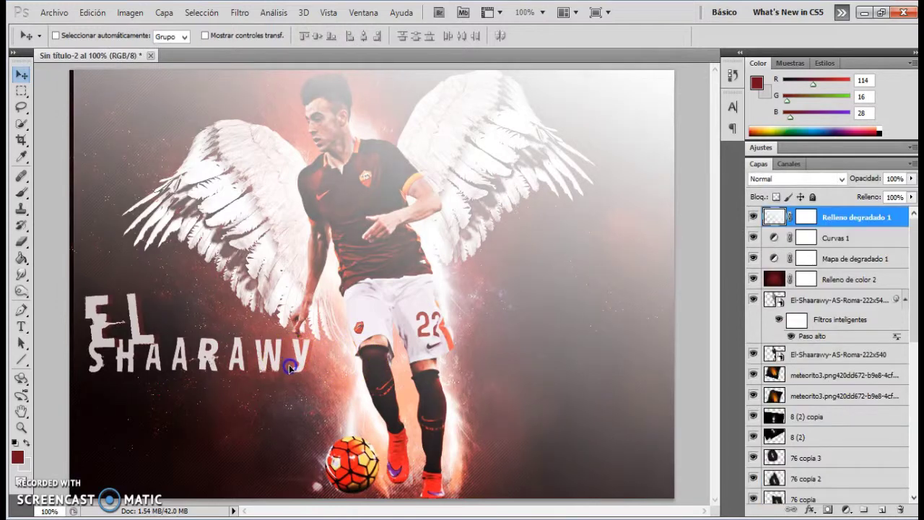
click(438, 330)
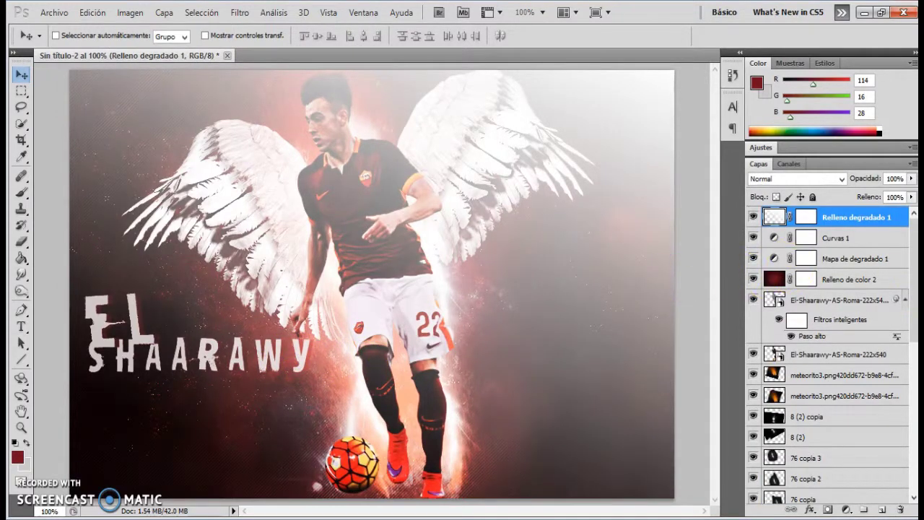
- Select both "SHAARAWY" layers and move them slightly down and right beneath the tilted "EL"
drag(913, 289, 913, 440)
click(823, 390)
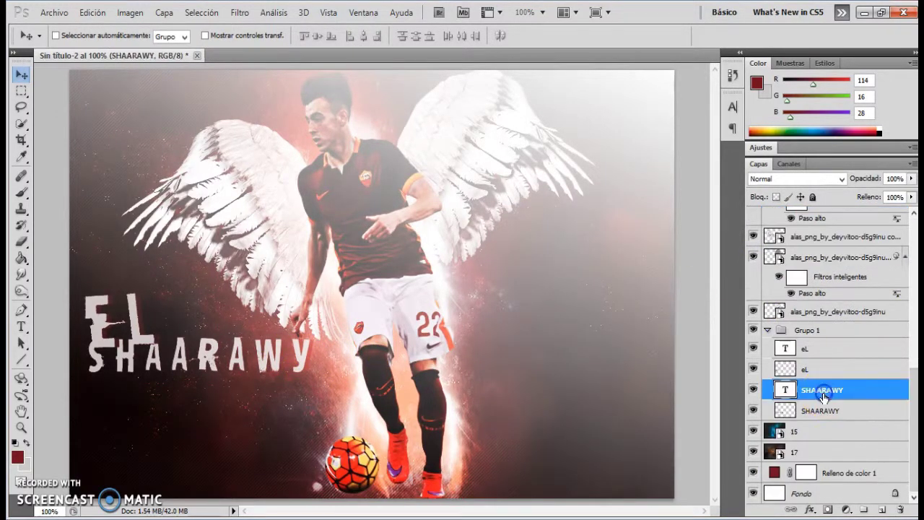
shift+click(824, 409)
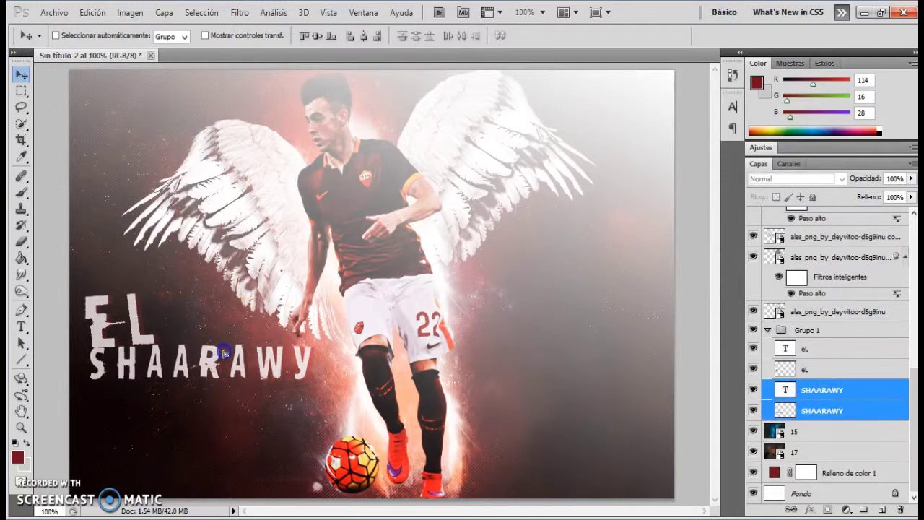
drag(224, 352, 229, 353)
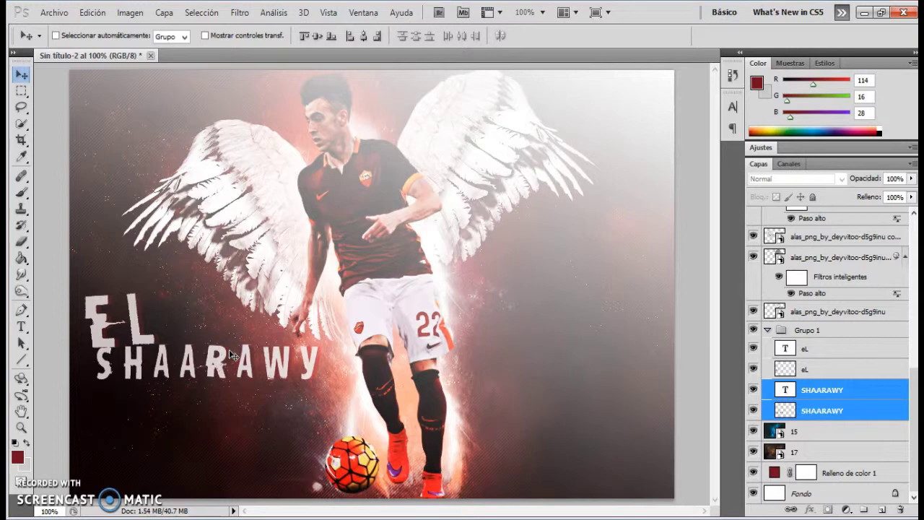
click(715, 296)
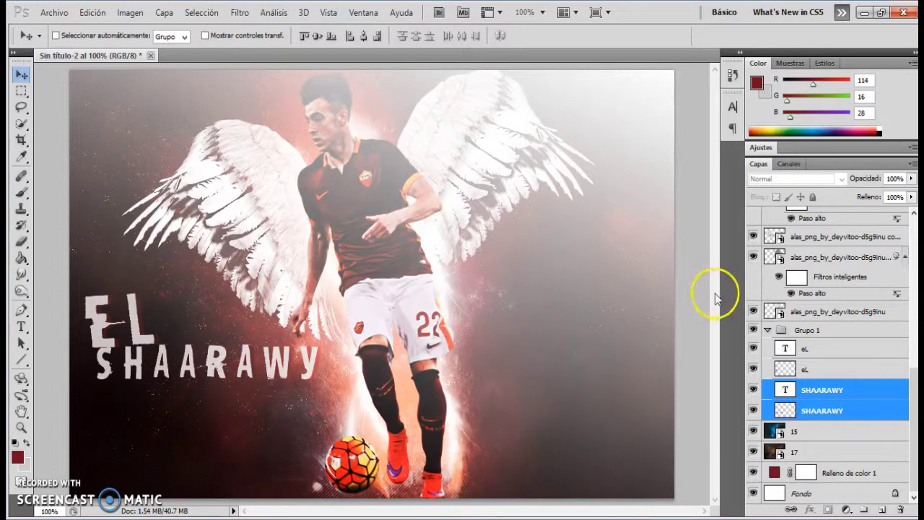
- Select all four "EL" and "SHAARAWY" layers, enlarge them together to about 114.8%, and rotate them about -2.1°
click(823, 352)
shift+click(822, 370)
shift+click(822, 390)
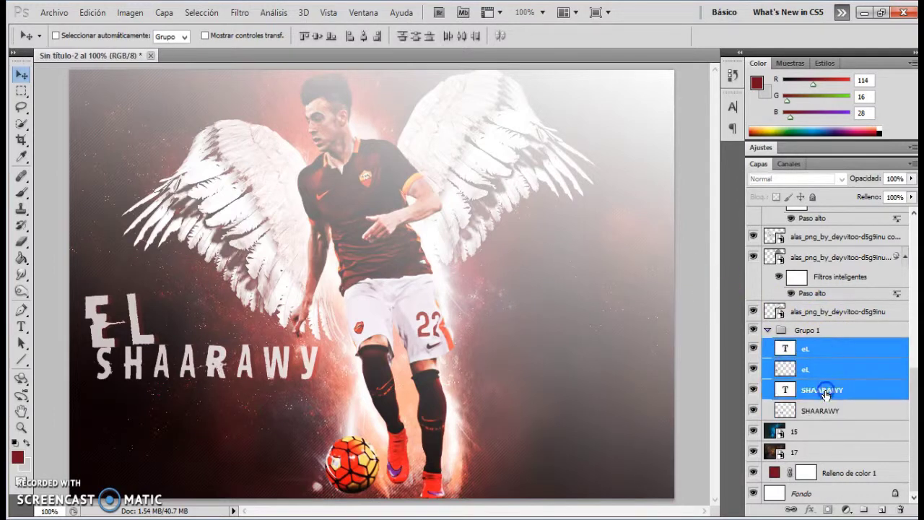
shift+click(829, 410)
key(ctrl+t)
drag(371, 146, 361, 149)
drag(463, 419, 514, 452)
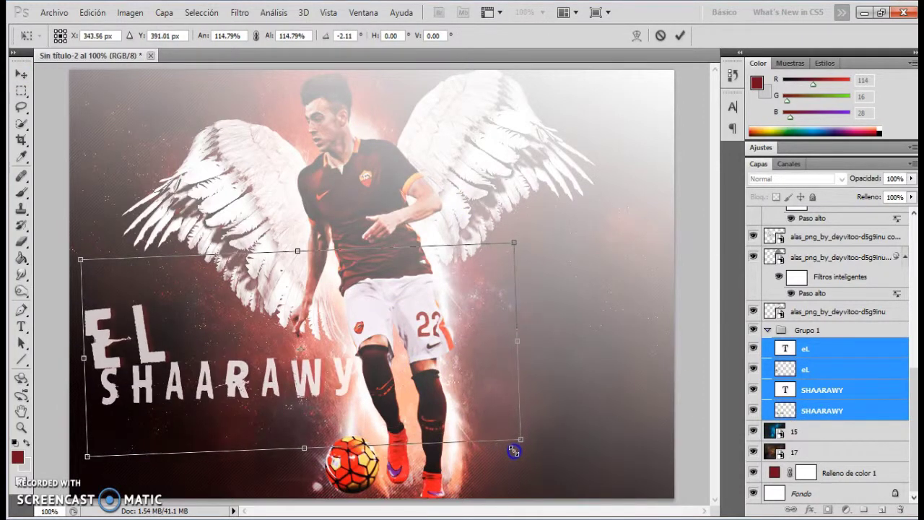
drag(257, 371, 253, 374)
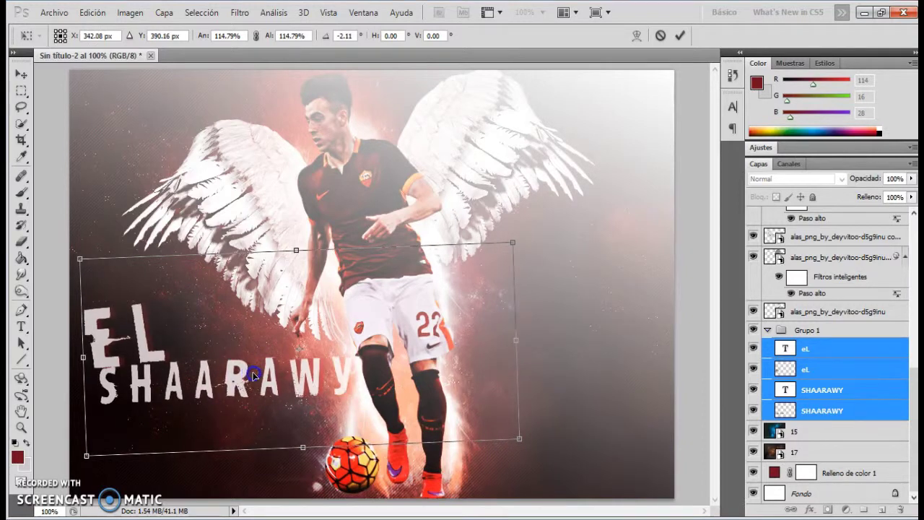
click(680, 35)
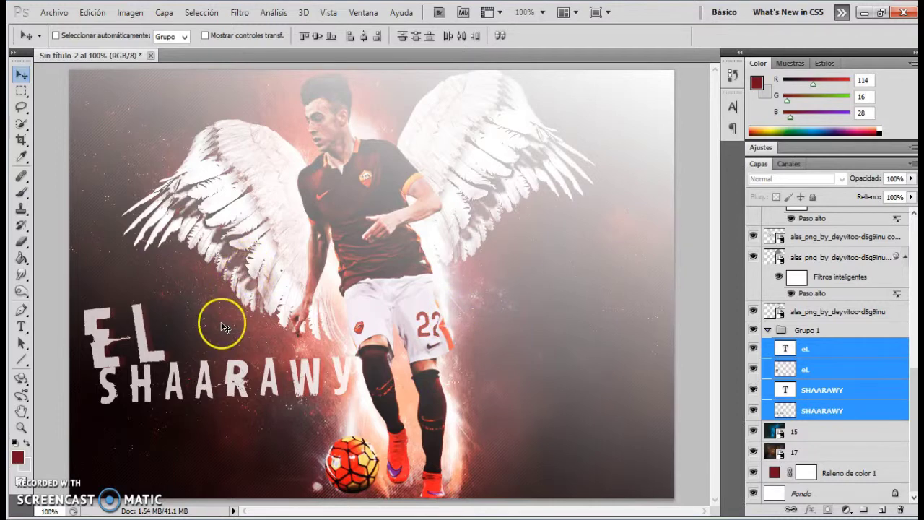
- Set the blend mode of the white "EL" text layer to Superponer
click(834, 351)
click(841, 180)
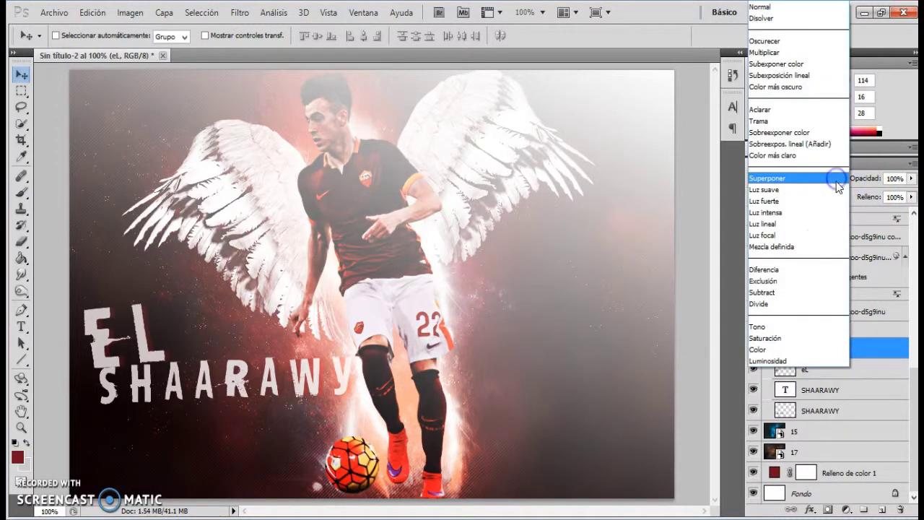
click(837, 181)
click(853, 353)
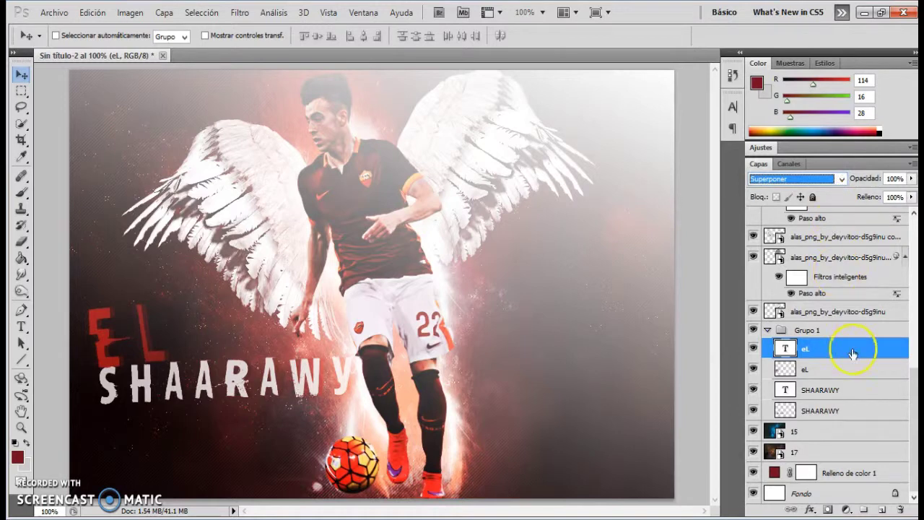
- Try the Superponer and Luz suave blend modes on the white "SHAARAWY" text layer and restore Normal
click(839, 396)
click(840, 185)
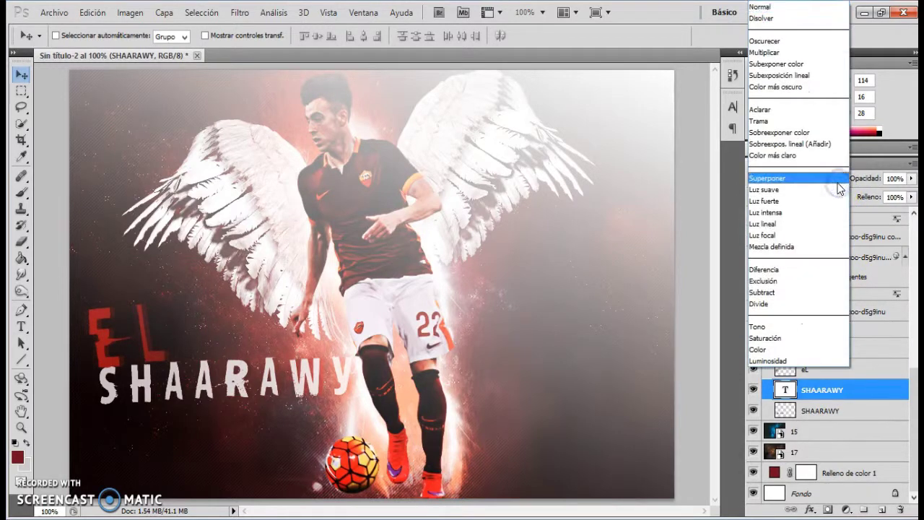
click(840, 181)
click(840, 185)
click(838, 181)
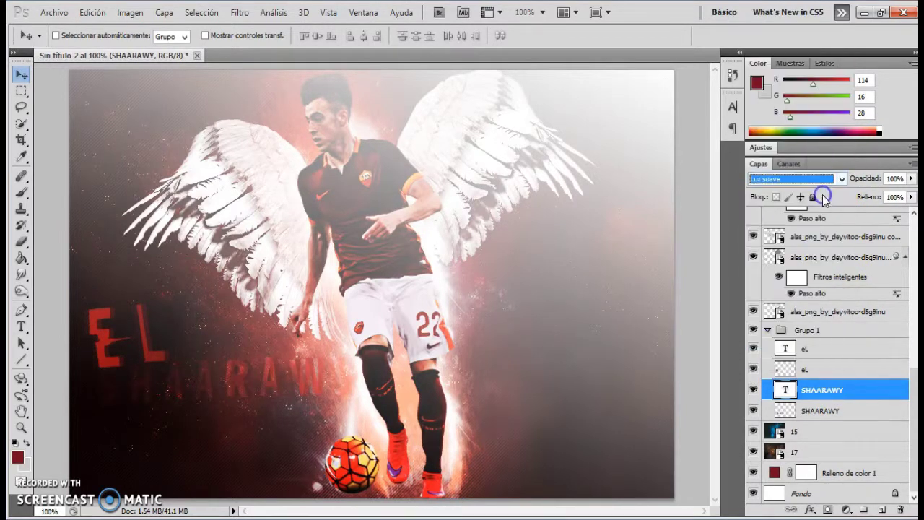
click(836, 187)
click(784, 7)
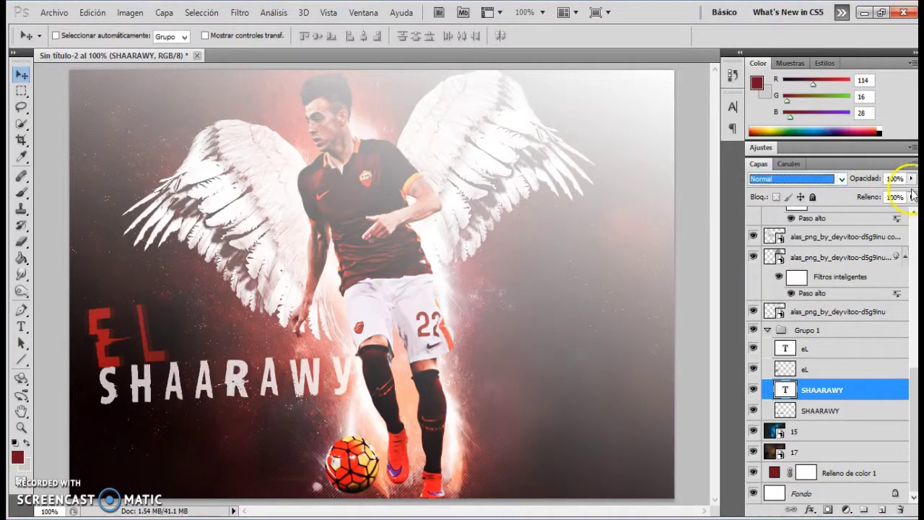
- Lower the opacity of the white "SHAARAWY" text layer to 80% and collapse the text group
drag(912, 193, 902, 195)
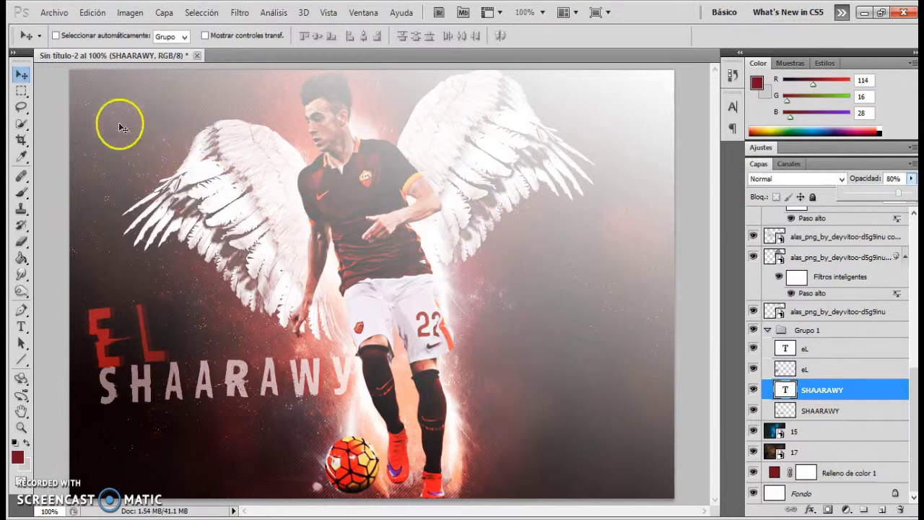
click(768, 331)
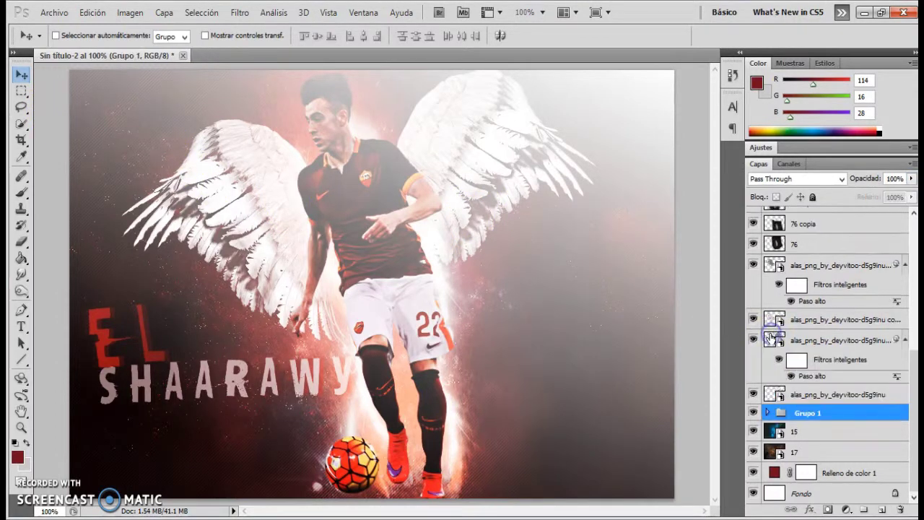
- Place the "meteorito" fire image over the lower-left part of the design and set its blend mode to Trama
click(54, 12)
click(190, 293)
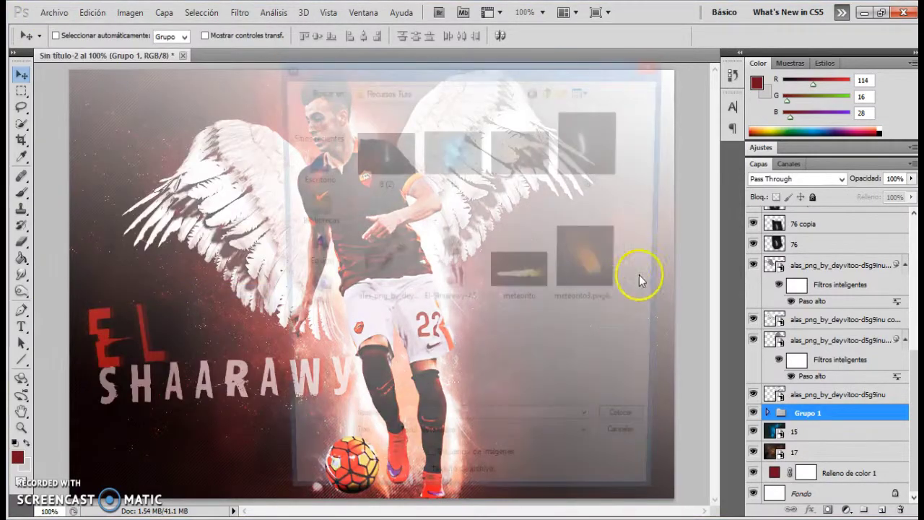
click(533, 281)
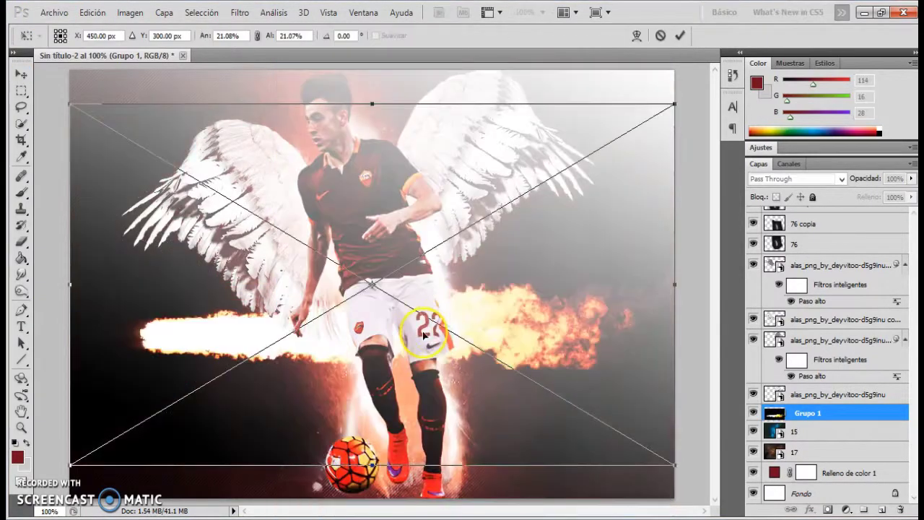
drag(464, 314, 252, 387)
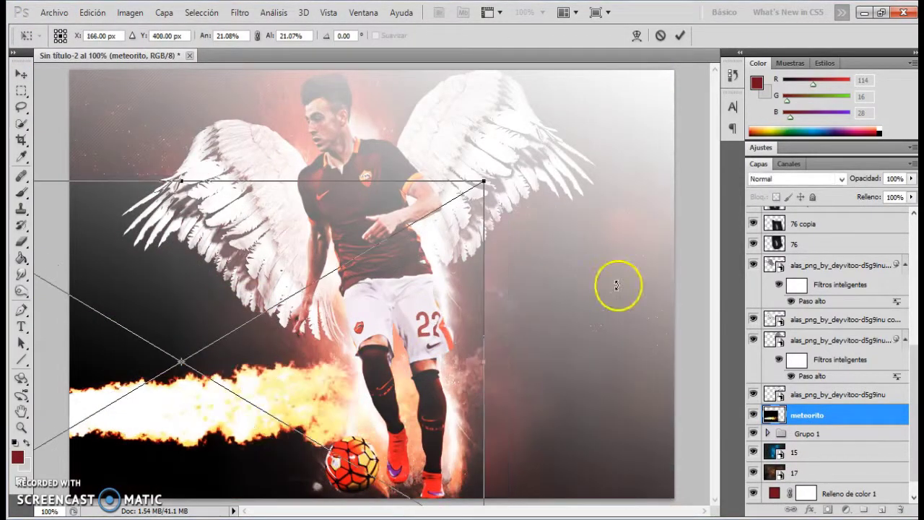
click(840, 180)
key(Escape)
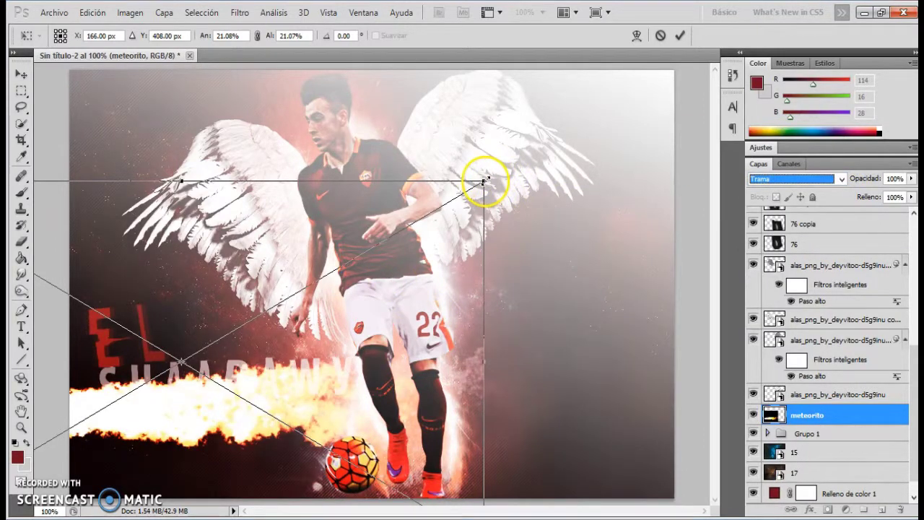
- Scale the meteorite to about 14.26%, flip it horizontally, and tilt it about -4.67° across the base of "SHAARAWY"
drag(485, 182, 288, 298)
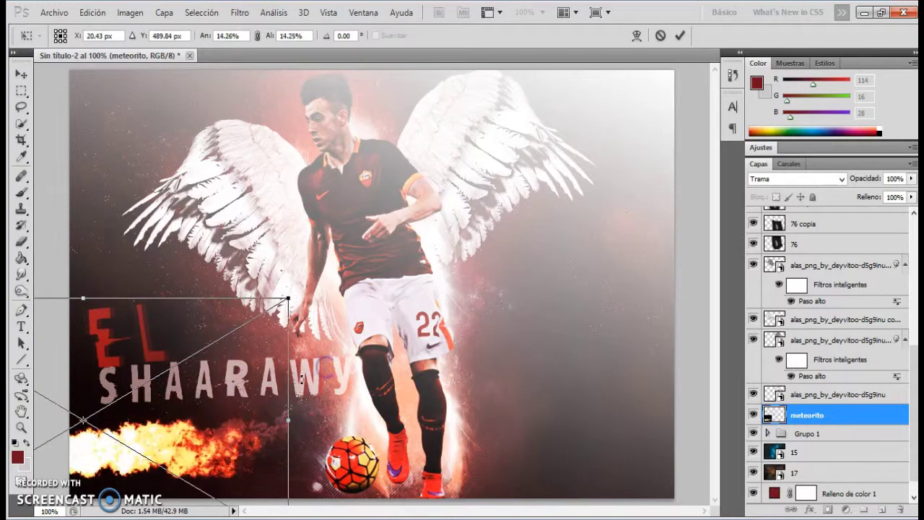
drag(302, 378, 351, 401)
right_click(294, 419)
click(359, 394)
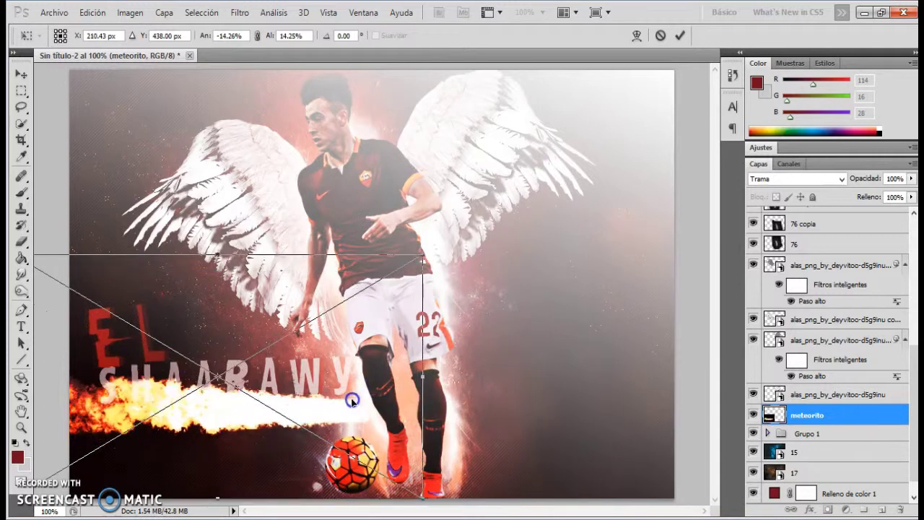
drag(336, 265, 316, 236)
click(680, 36)
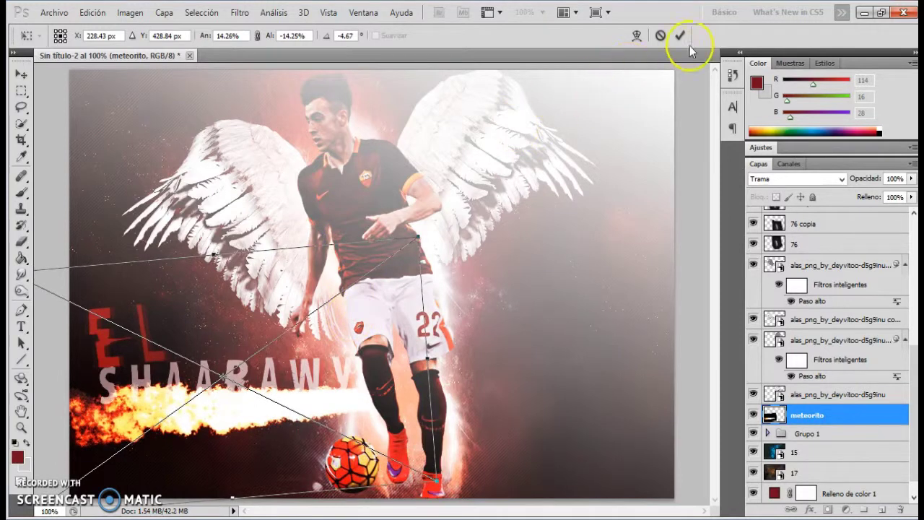
- Set the meteorite layer's opacity to 84% and move the layer below the text group
click(913, 178)
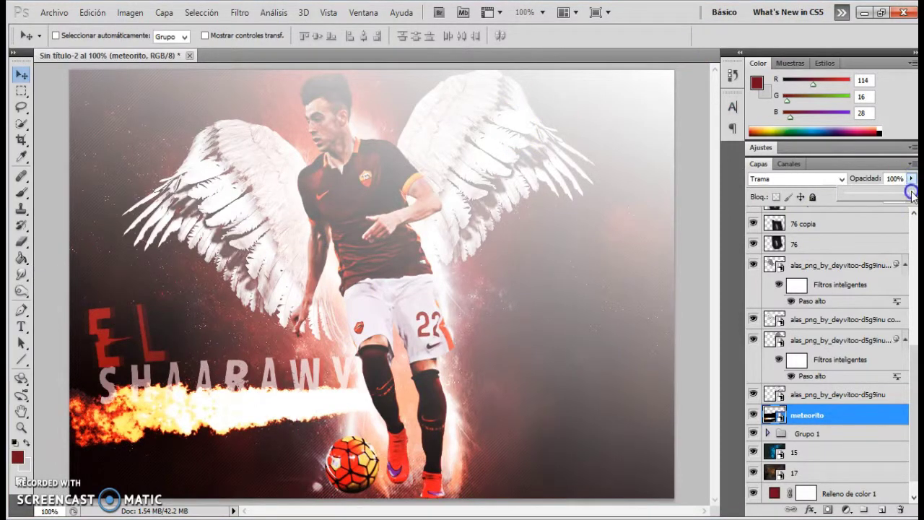
click(913, 178)
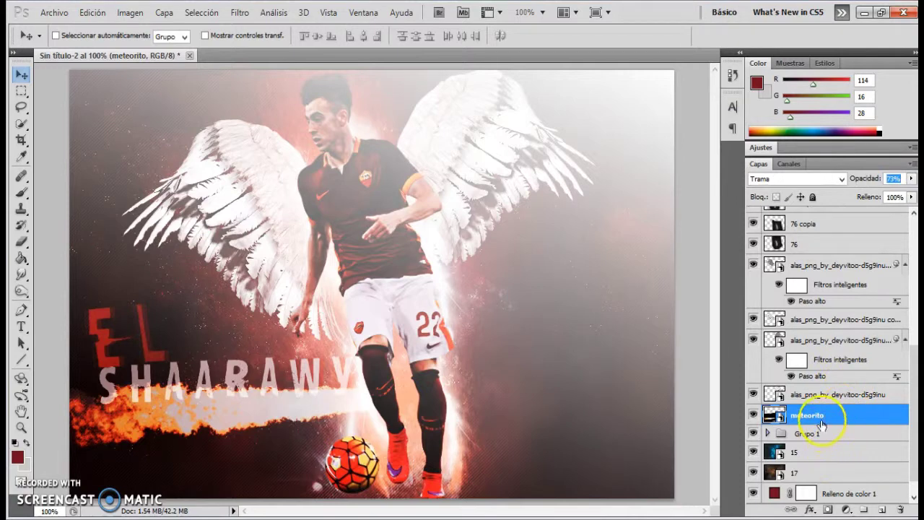
drag(822, 425, 819, 440)
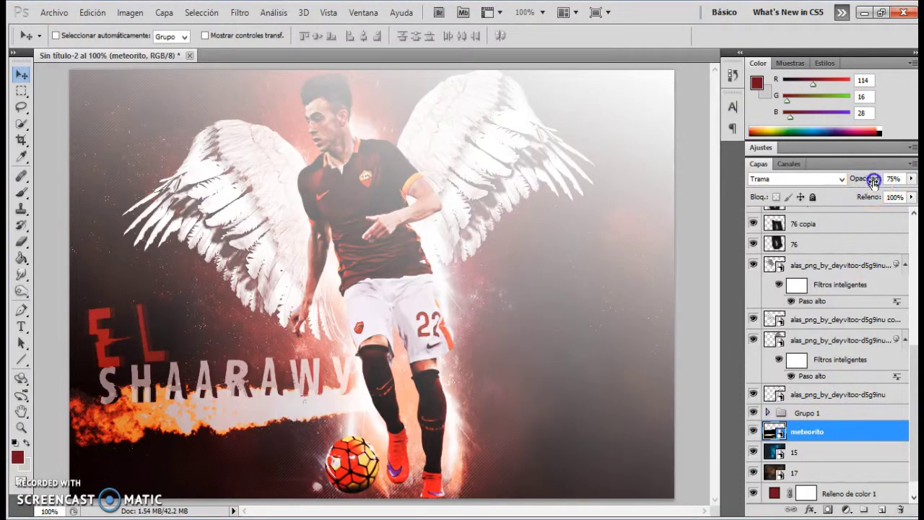
drag(873, 179, 871, 178)
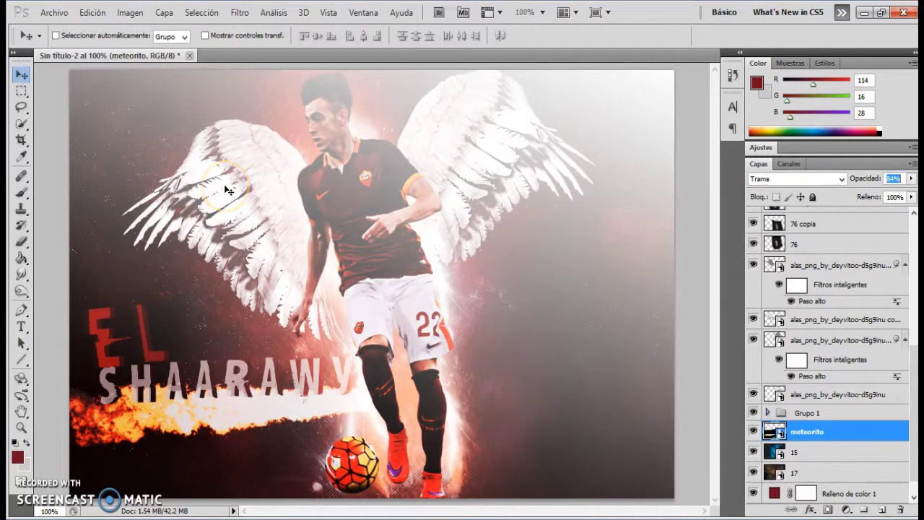
- Try a duplicate of the meteorite above "EL" with an adjusted rotation, and delete the copy
key(ctrl+j)
mouse_move(255, 392)
mouse_down()
mouse_move(237, 334)
mouse_move(238, 283)
mouse_up()
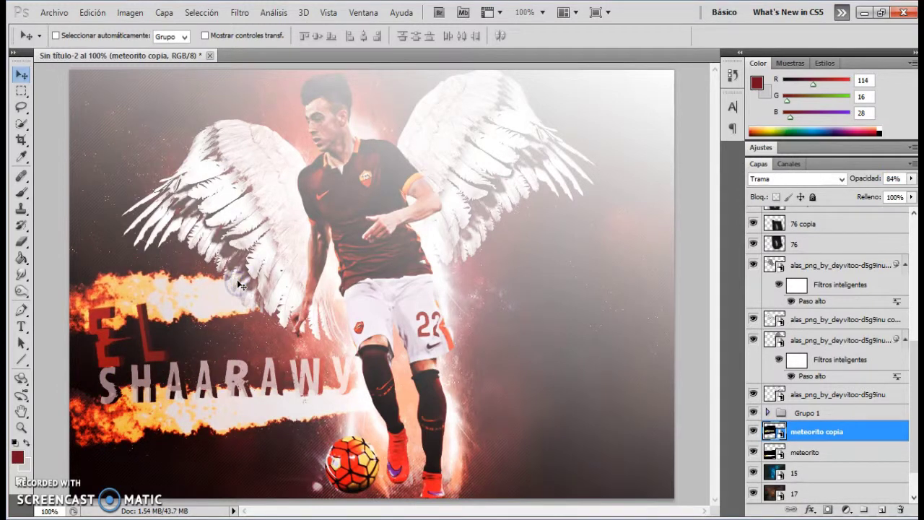
key(ctrl+t)
drag(186, 79, 188, 98)
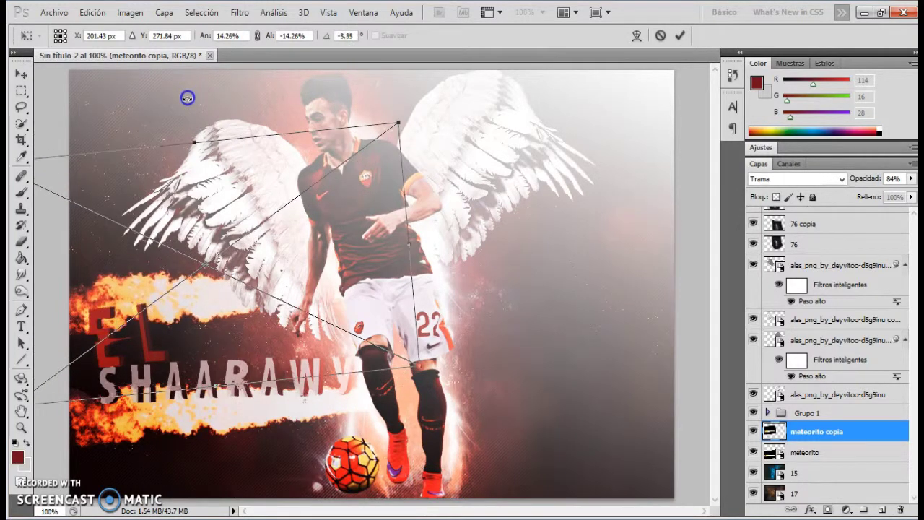
drag(265, 244, 261, 218)
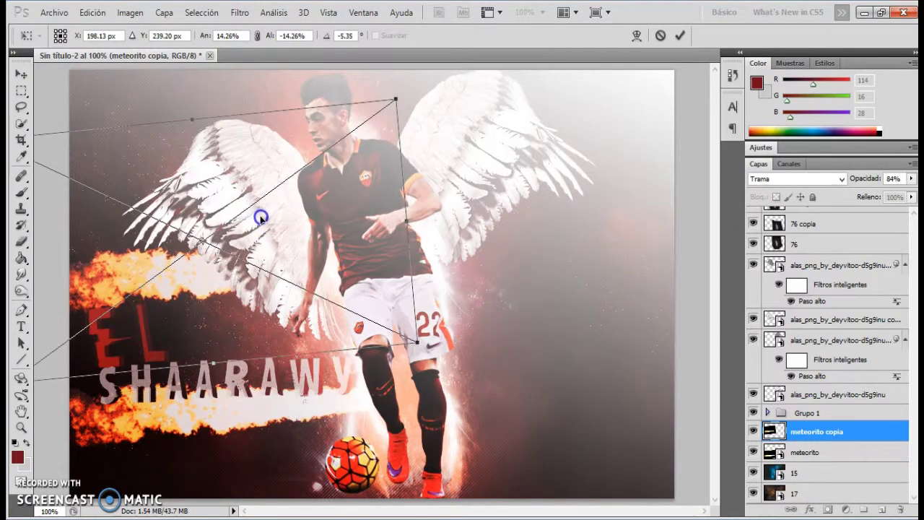
click(660, 36)
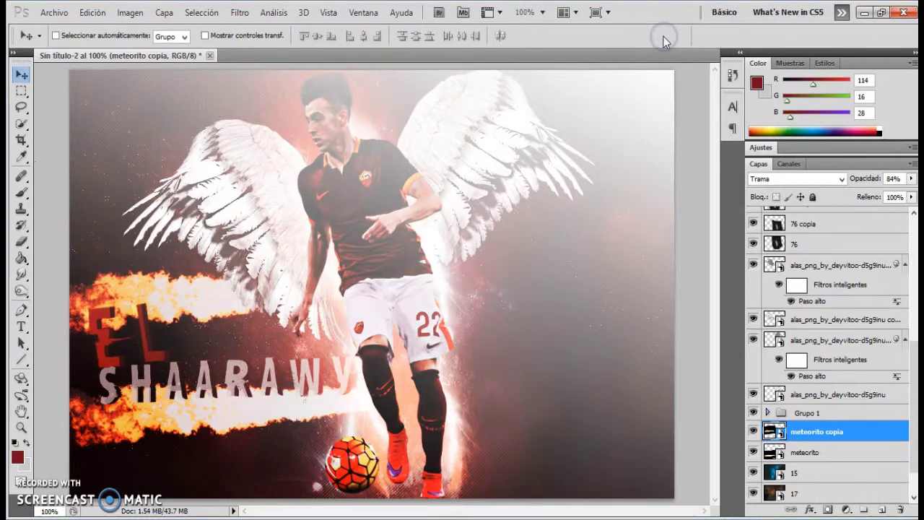
click(859, 180)
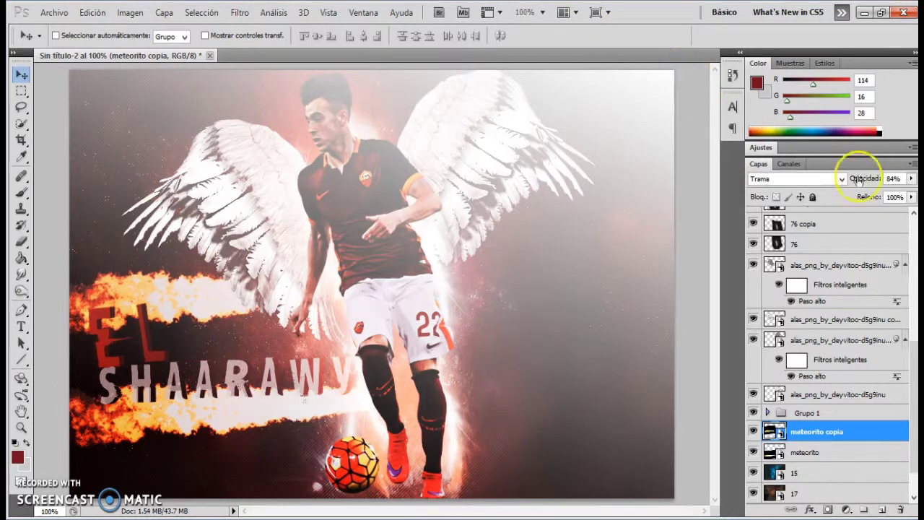
key(Delete)
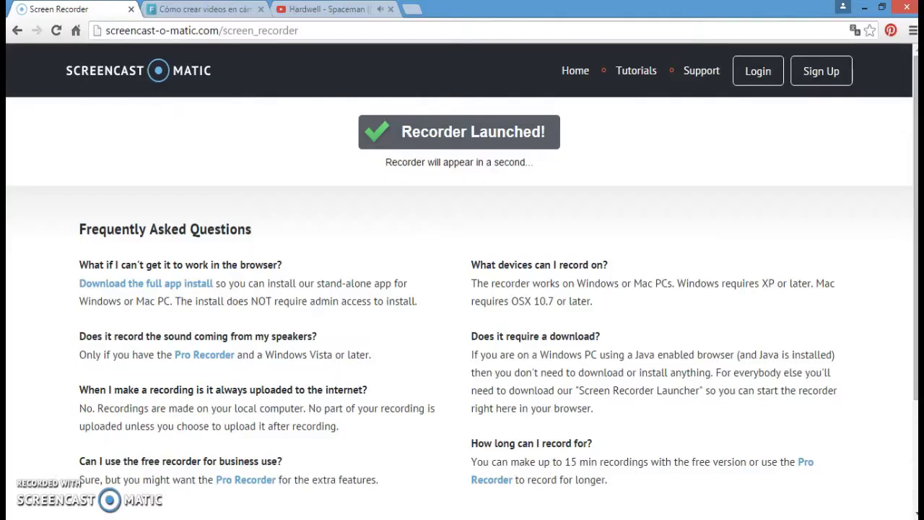
- Open Google Images in a new browser tab and search for "escudo roma png"
click(411, 9)
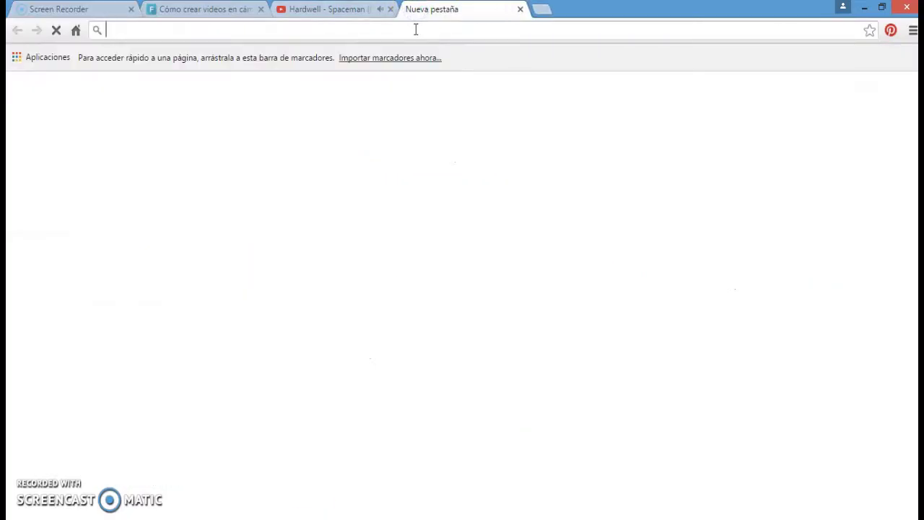
text(GO)
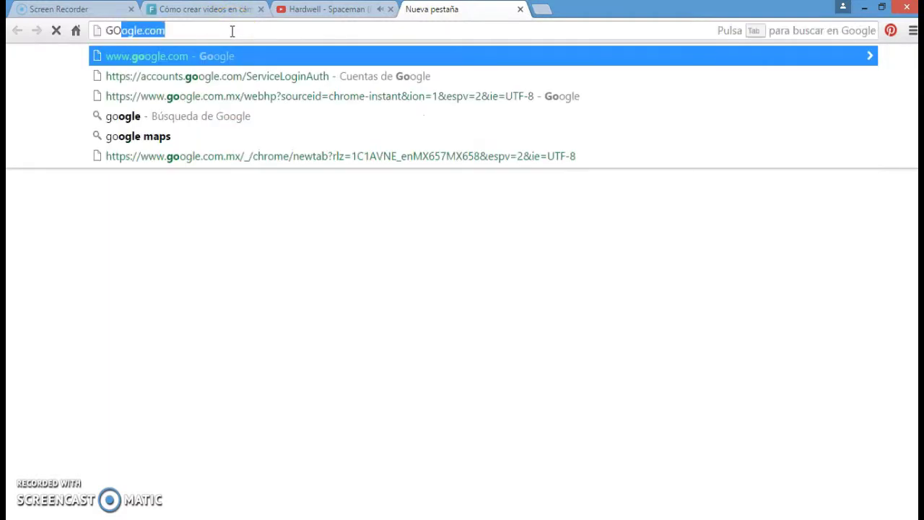
key(Return)
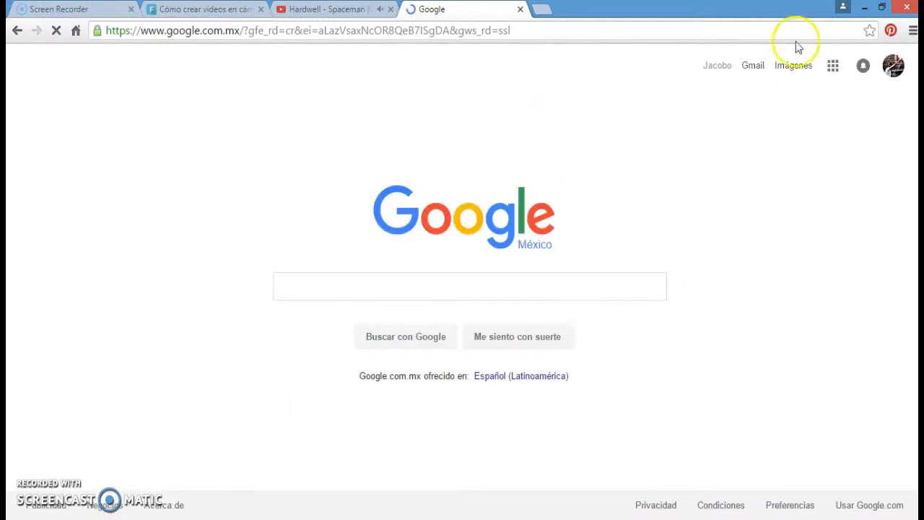
click(794, 69)
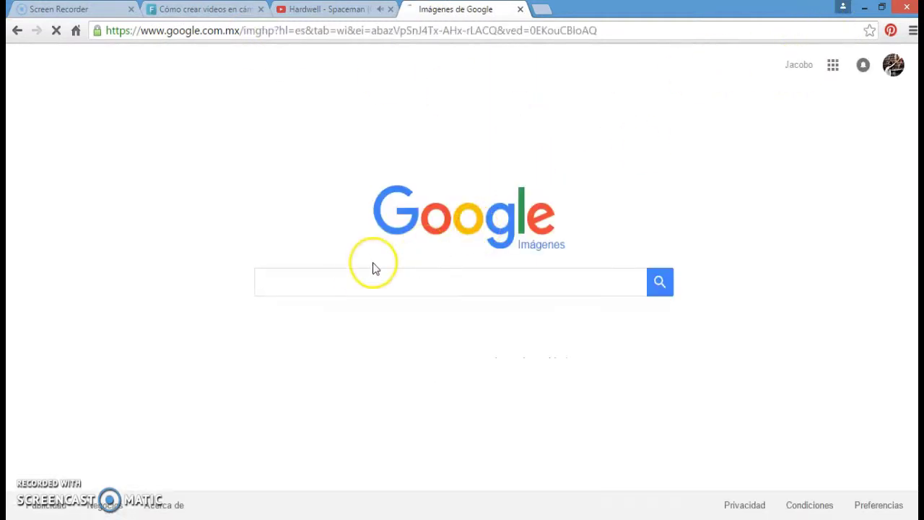
click(354, 297)
text(escu)
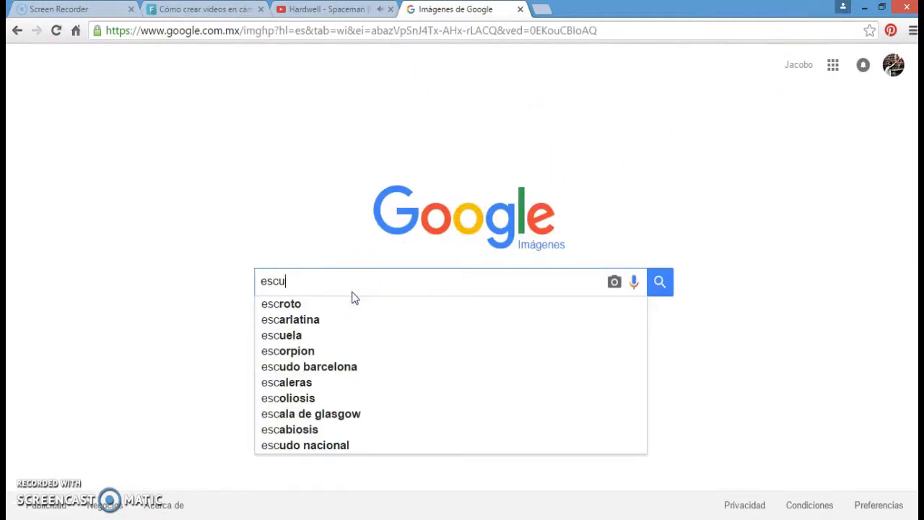
text(do roma png)
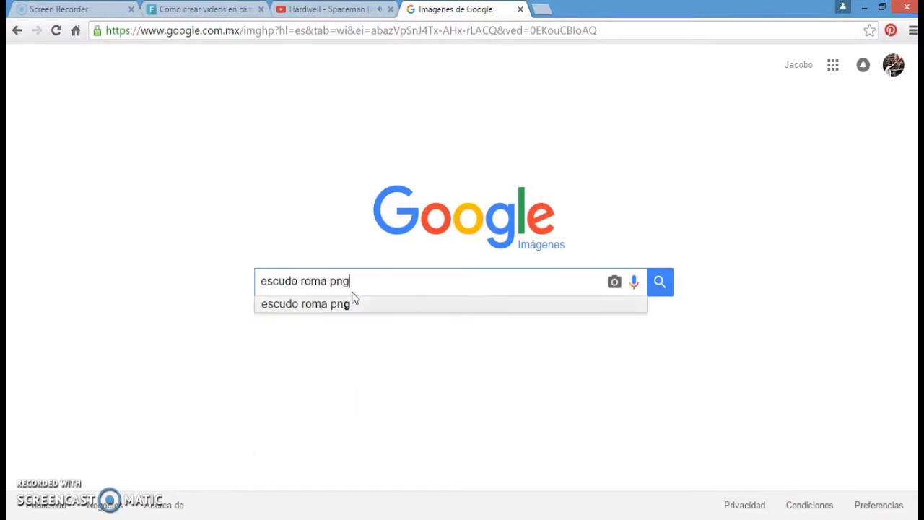
key(Return)
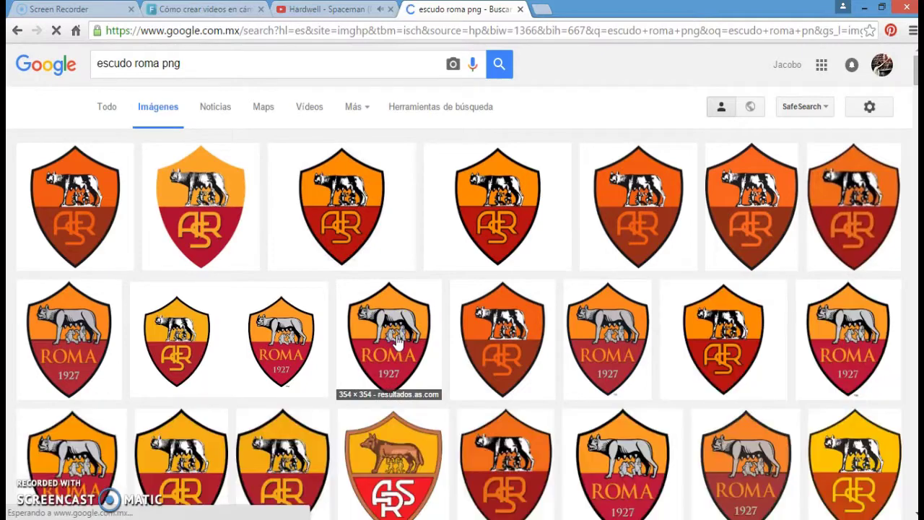
- Open the Roma 1927 crest image from resultados.as.com and save it as PNG "24" in the Recursos Tuto folder
click(397, 342)
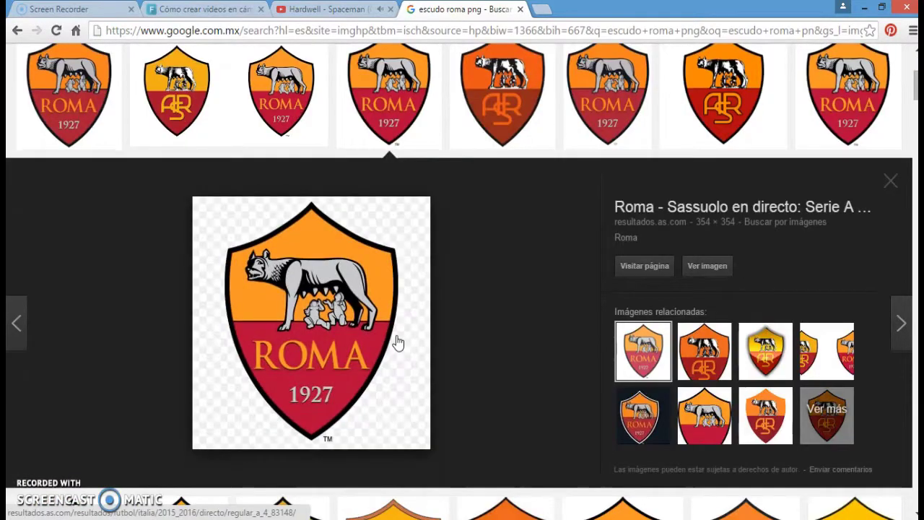
right_click(362, 311)
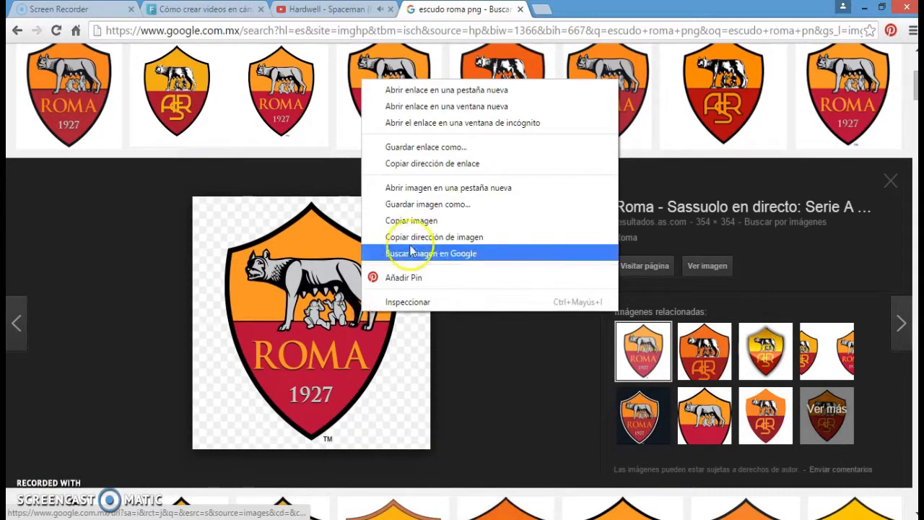
click(455, 205)
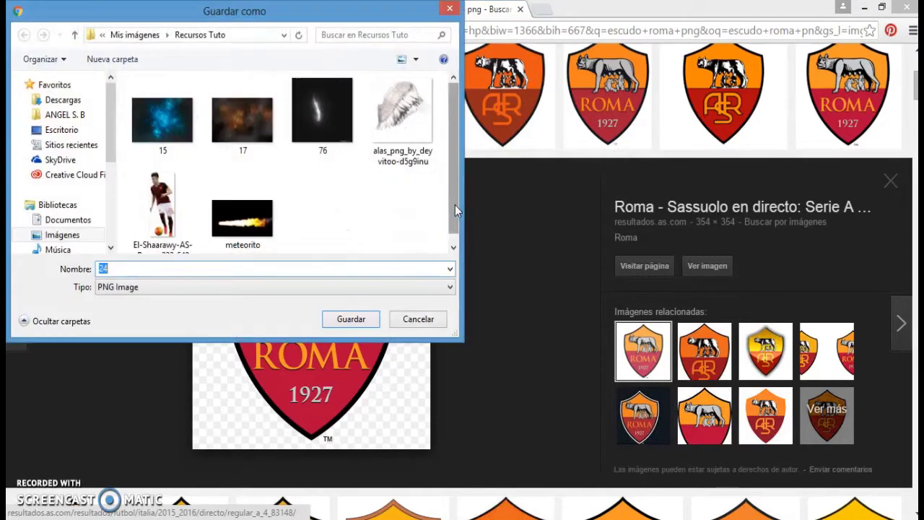
click(351, 319)
- Switch to Photoshop and place image "24" at its initial size behind the player, above the meteorito layer
key(alt+Tab)
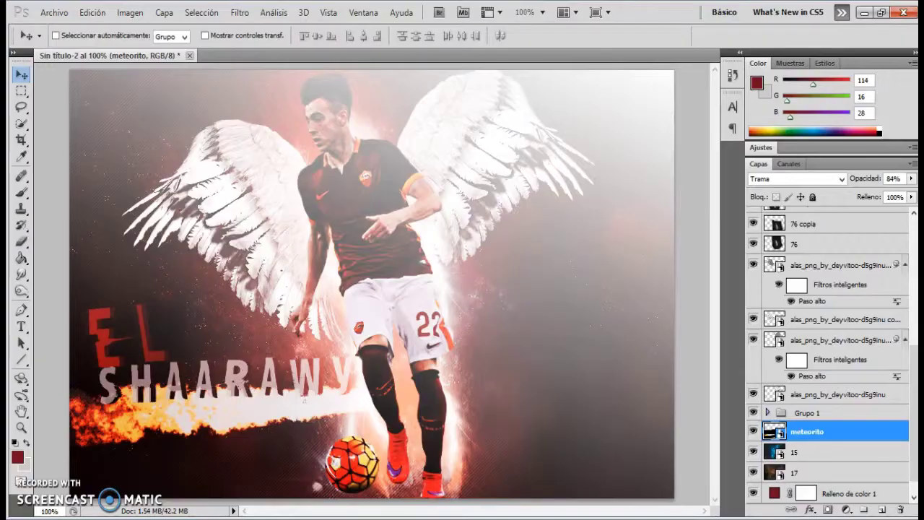
click(54, 12)
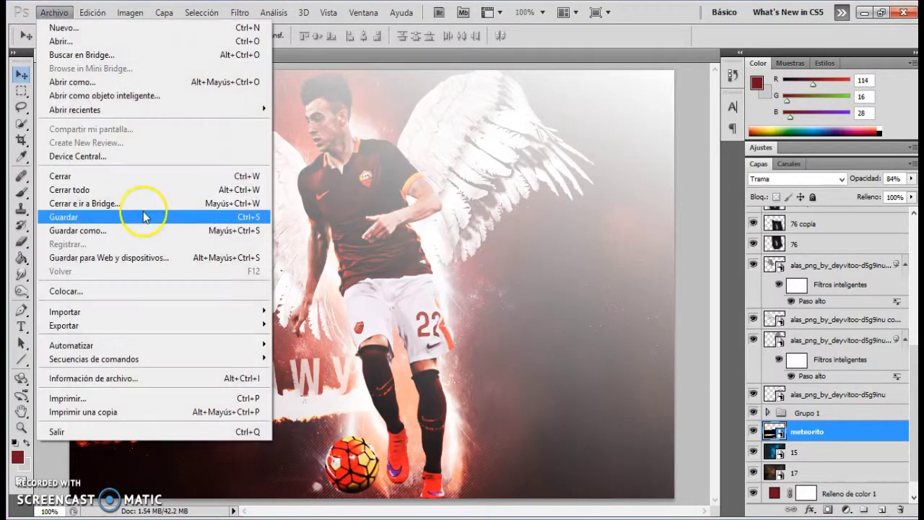
click(184, 293)
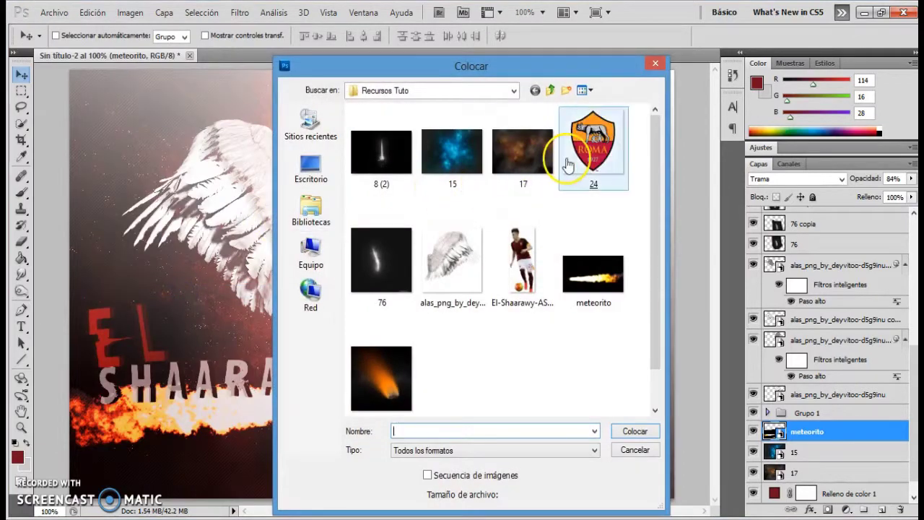
double_click(567, 158)
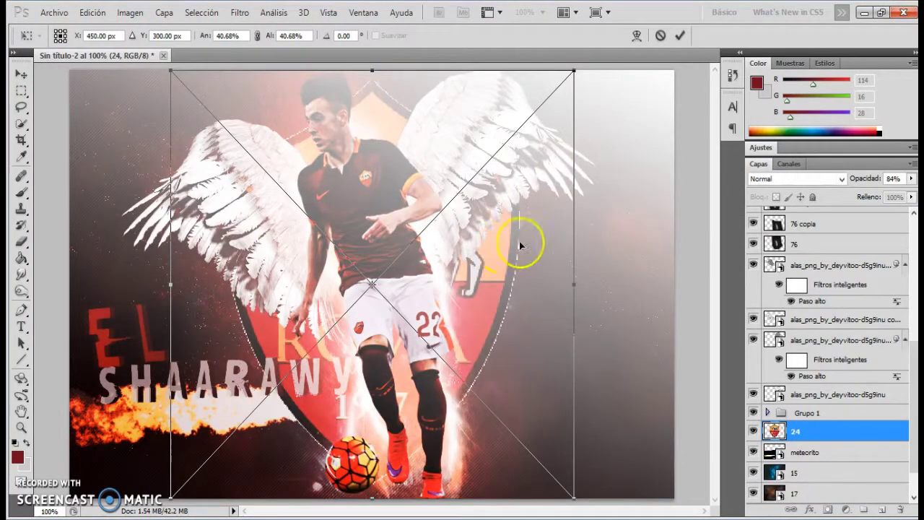
click(679, 36)
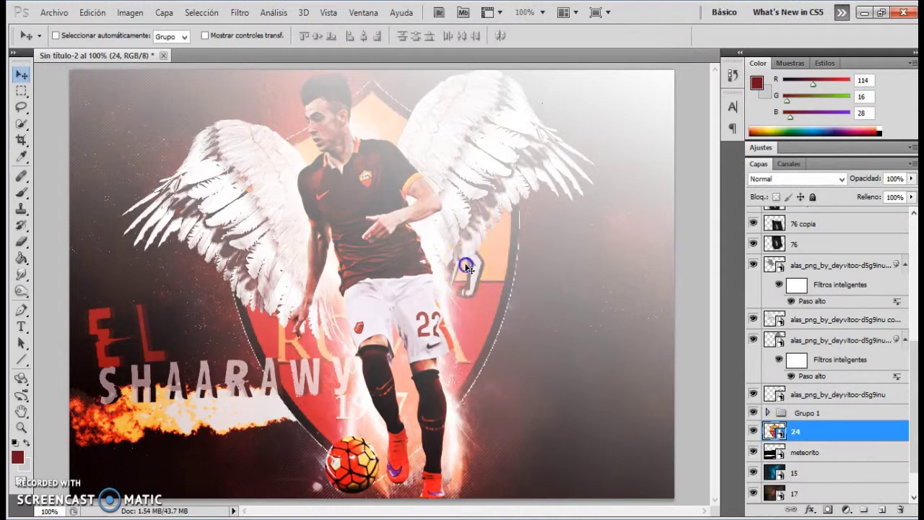
- Move the crest to about X 457 px, Y 284 px and rotate it about -3.19°
drag(466, 267, 469, 254)
key(ctrl+t)
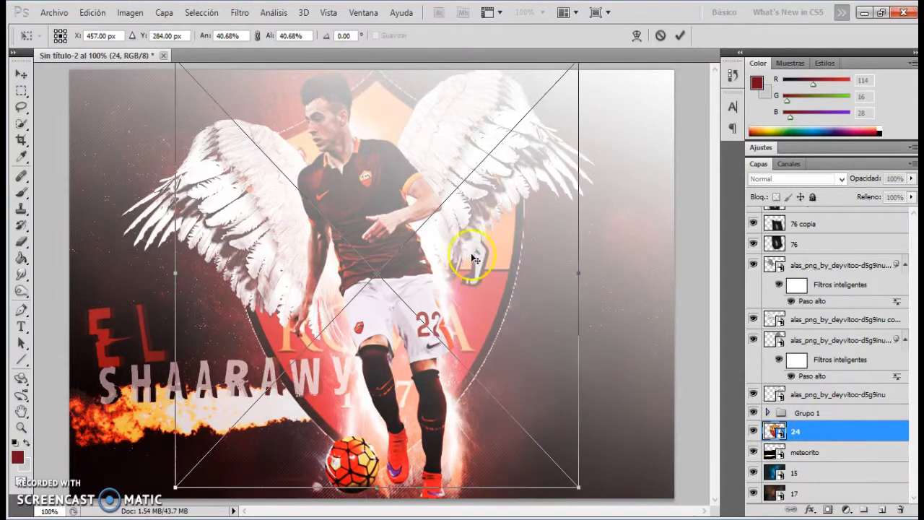
drag(614, 308, 611, 301)
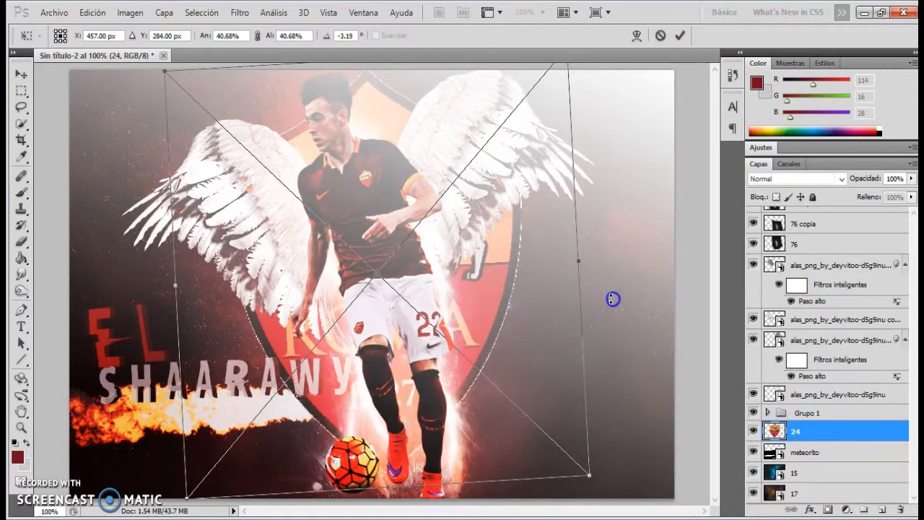
click(680, 36)
- Set the crest layer's blend mode to Luz suave with 60% opacity and move the layer below meteorito
click(819, 181)
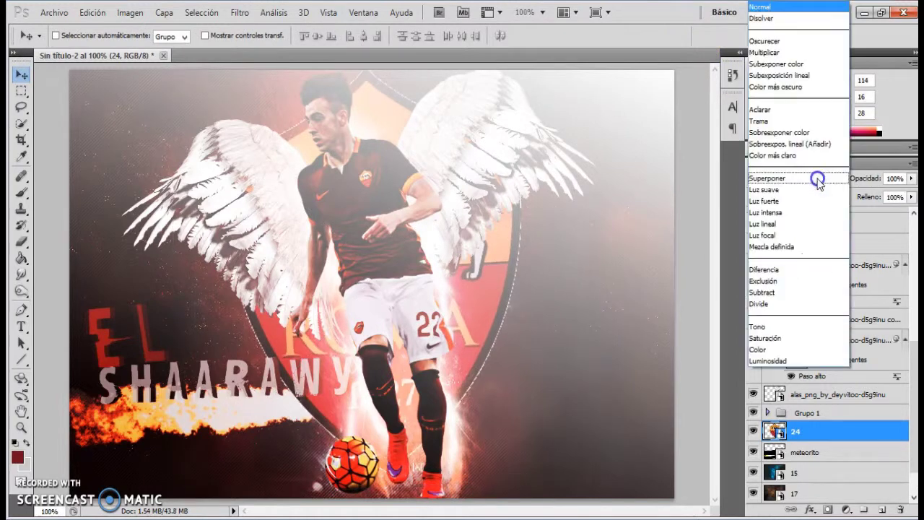
click(814, 178)
click(811, 179)
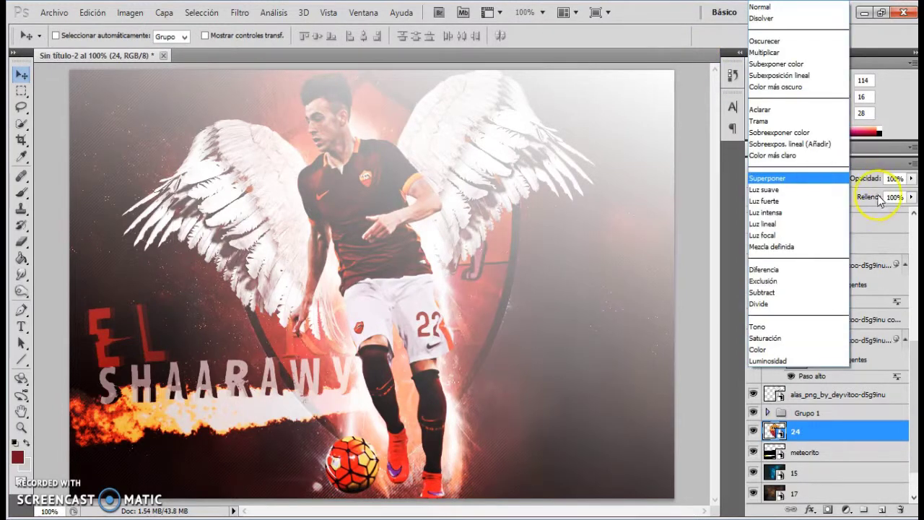
click(803, 190)
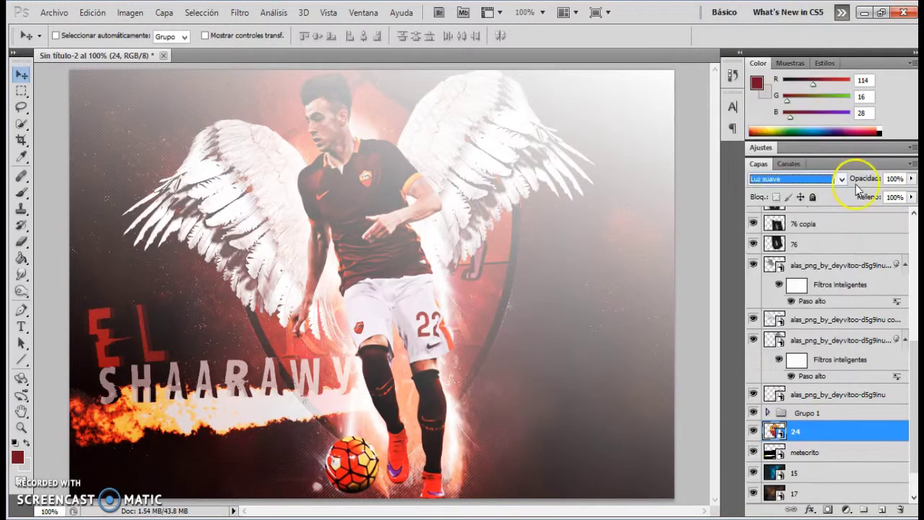
drag(872, 180, 865, 182)
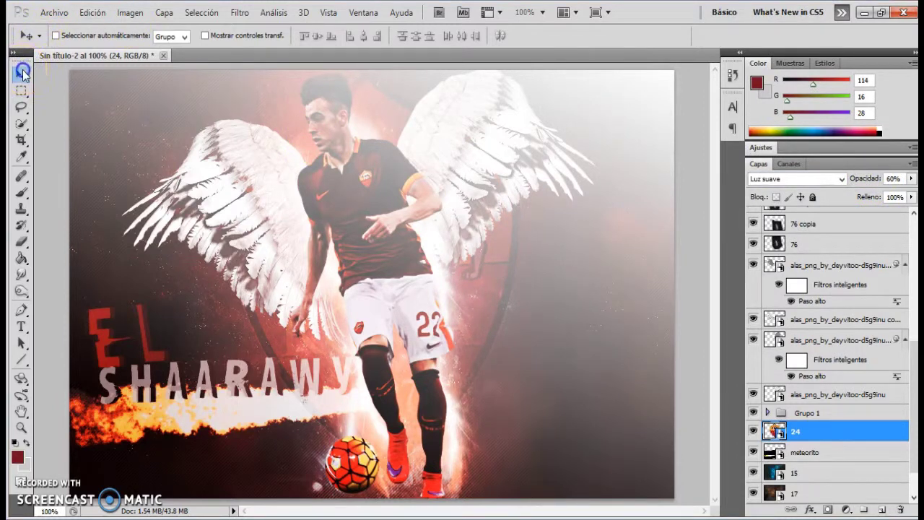
drag(855, 430, 863, 460)
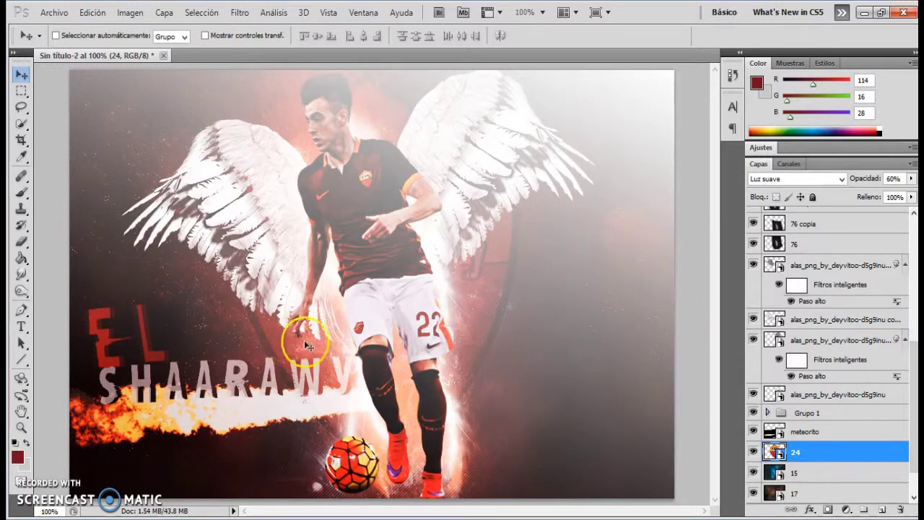
- Flatten the meteorite to a height scale of about -10.35% and position it at about Y 438 px under "SHAARAWY"
click(818, 433)
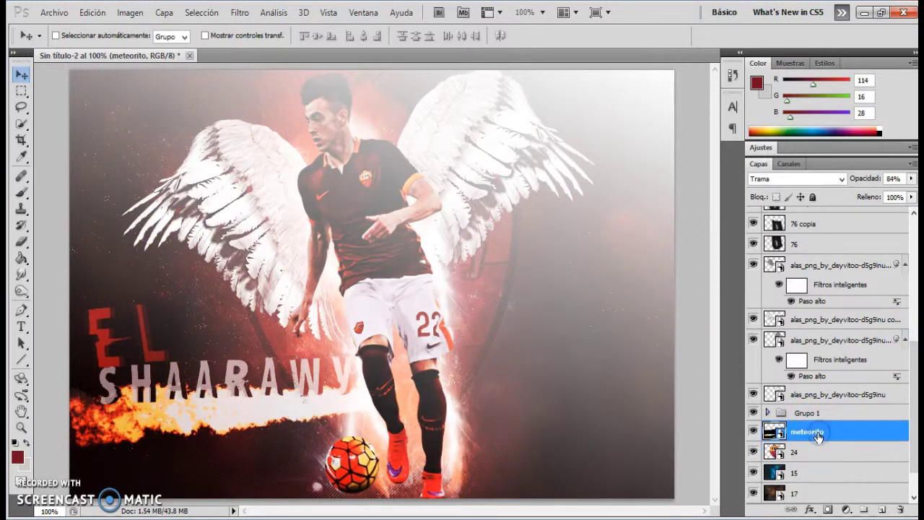
key(ctrl+t)
drag(210, 259, 219, 322)
drag(239, 432, 242, 427)
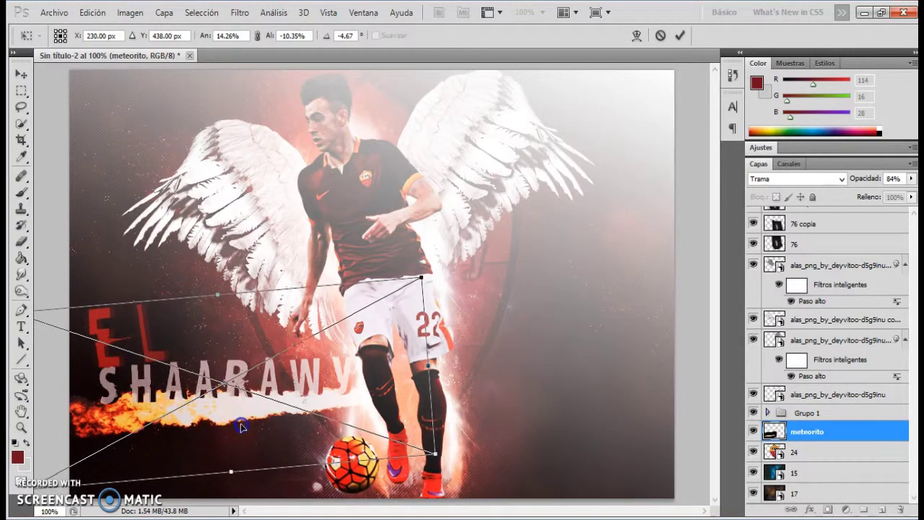
click(679, 33)
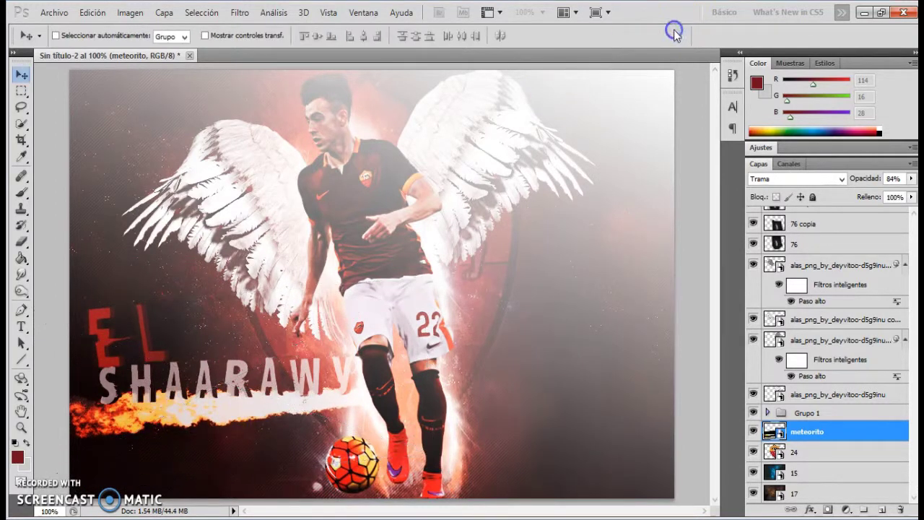
- Add a Niveles adjustment layer above Relleno degradado 1 with the shadow input level set to 8
scroll(830, 354, up, 10)
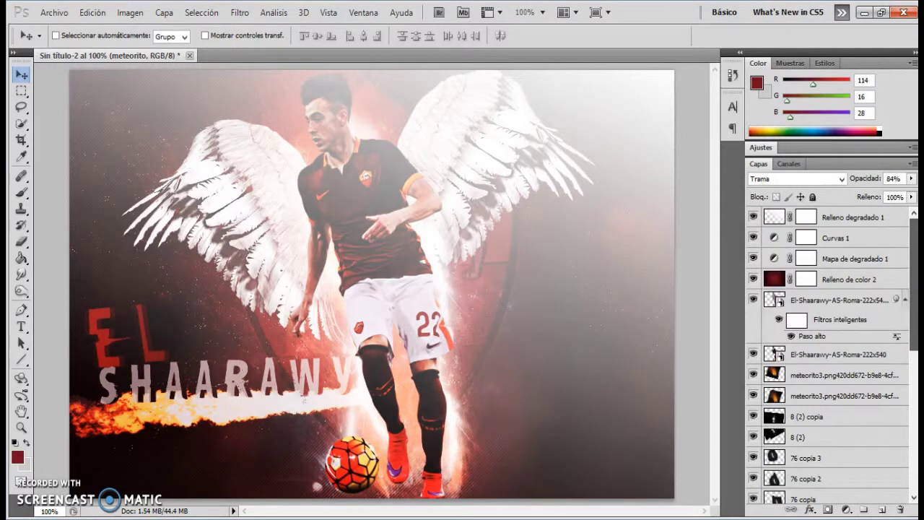
click(896, 214)
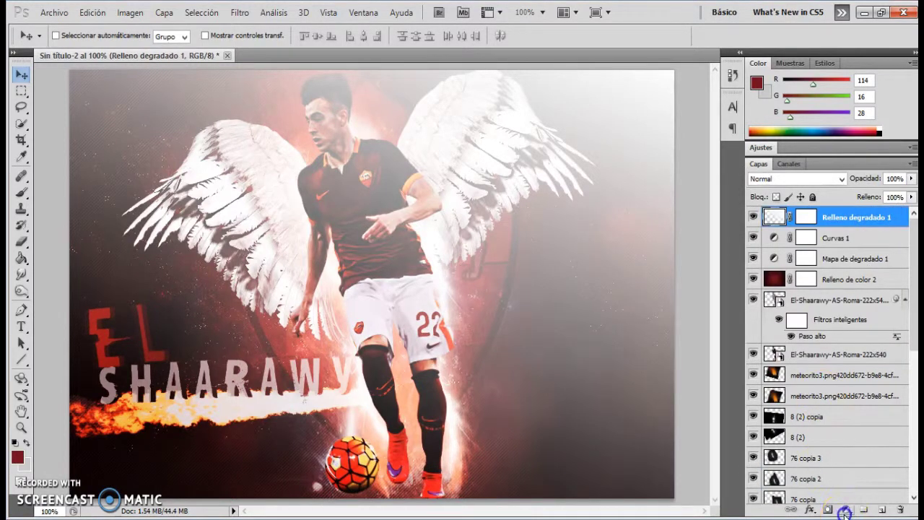
click(845, 512)
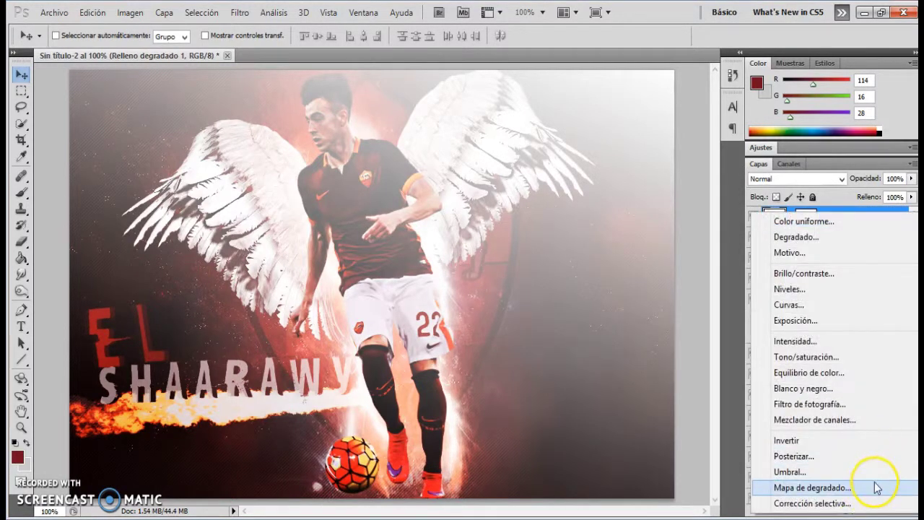
click(831, 290)
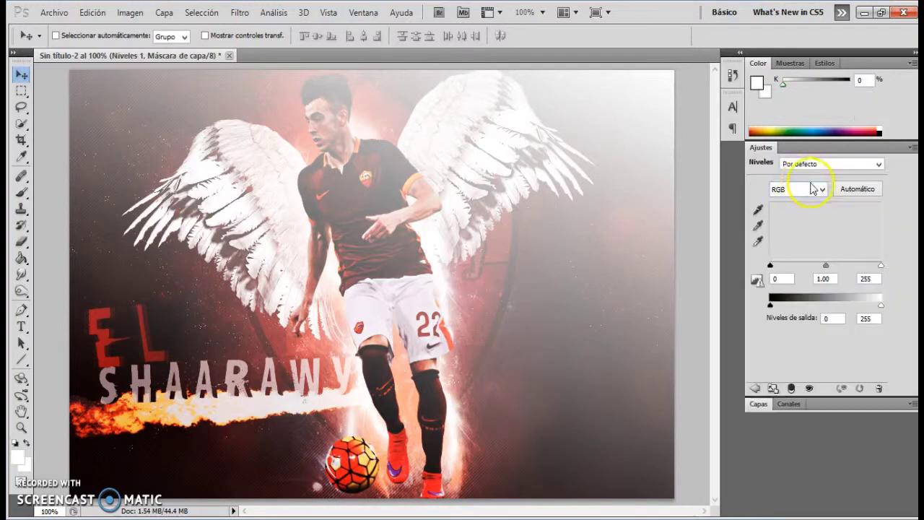
click(786, 280)
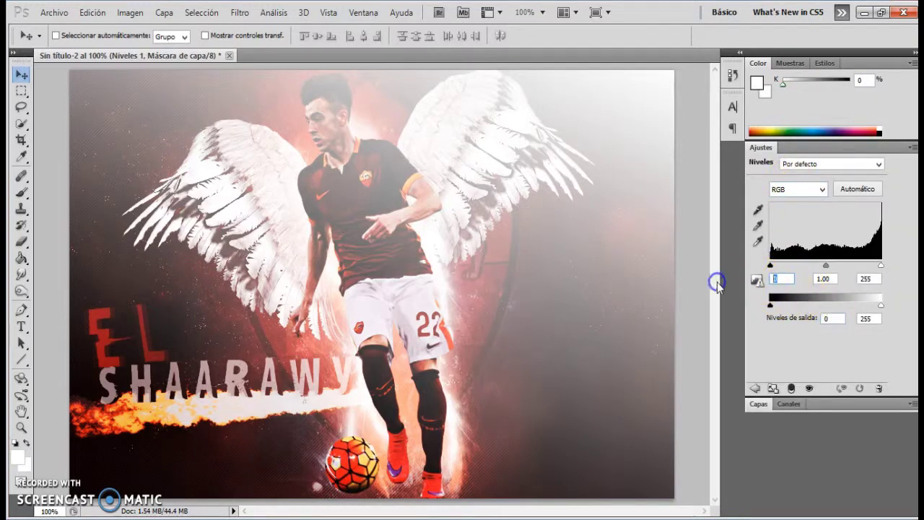
text(8)
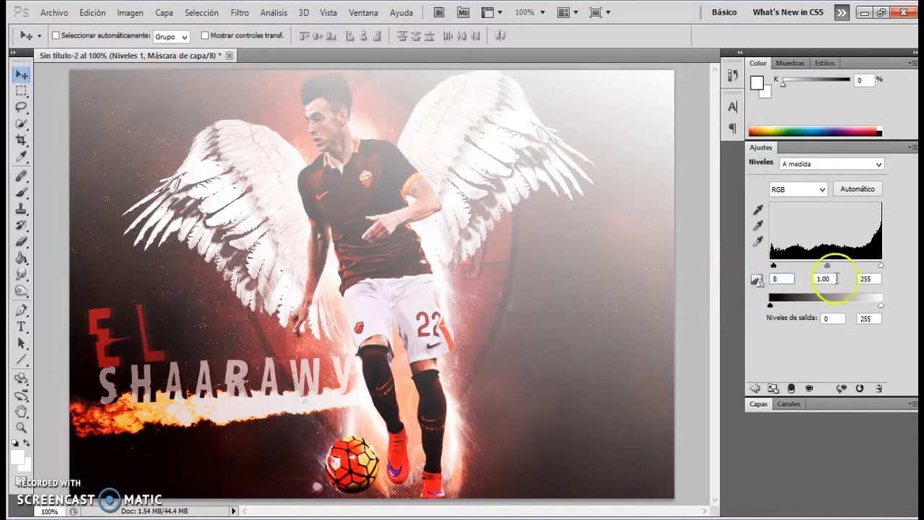
click(759, 403)
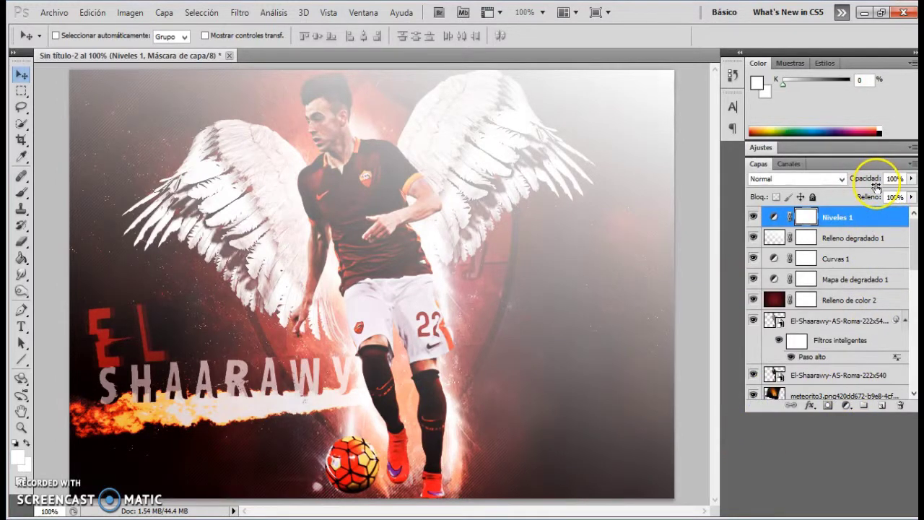
- Add a Brillo/contraste adjustment layer above the Niveles layer with brightness about -2 and contrast 32
click(847, 405)
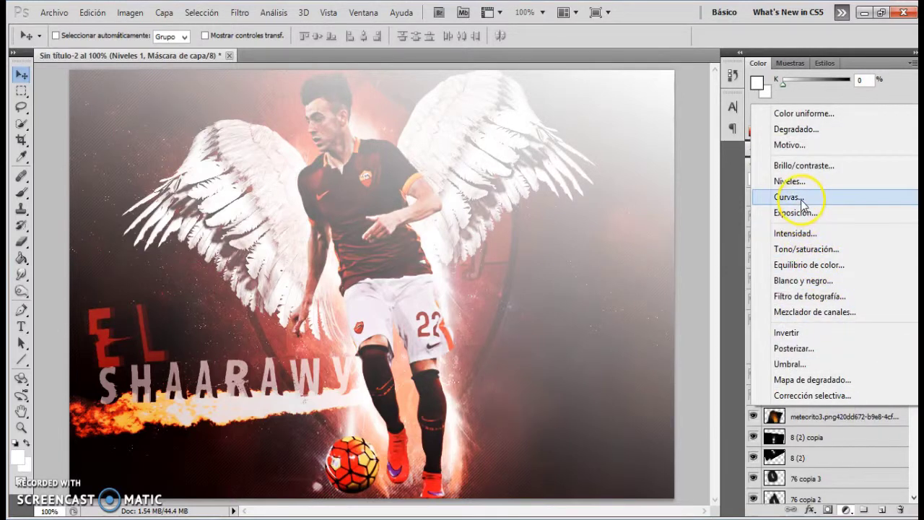
click(802, 167)
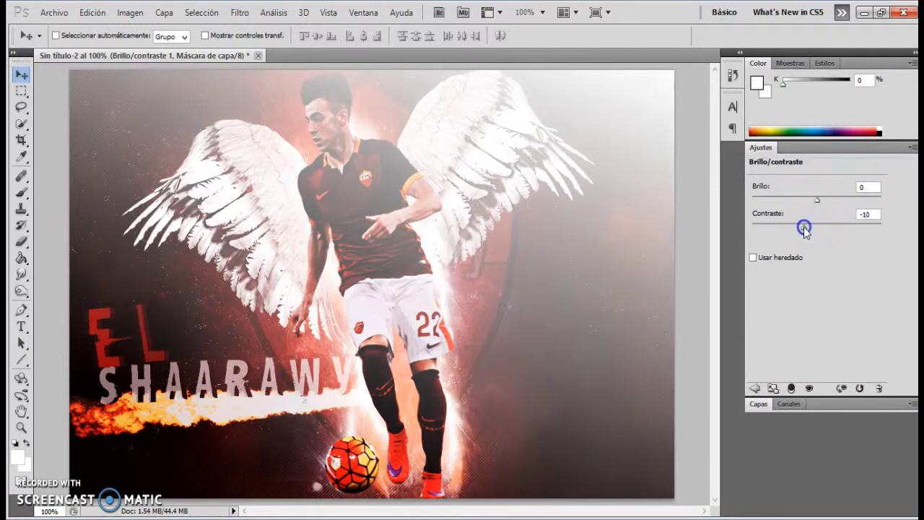
drag(805, 229, 838, 231)
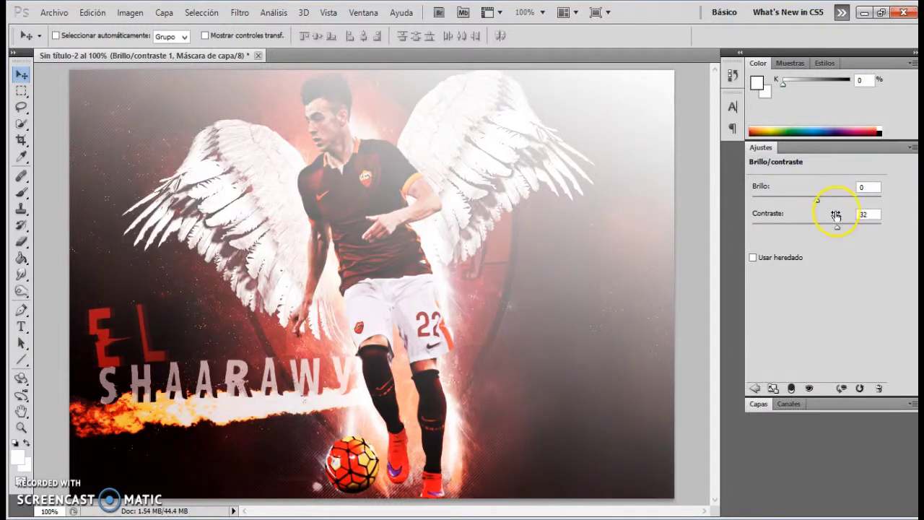
drag(806, 204, 817, 203)
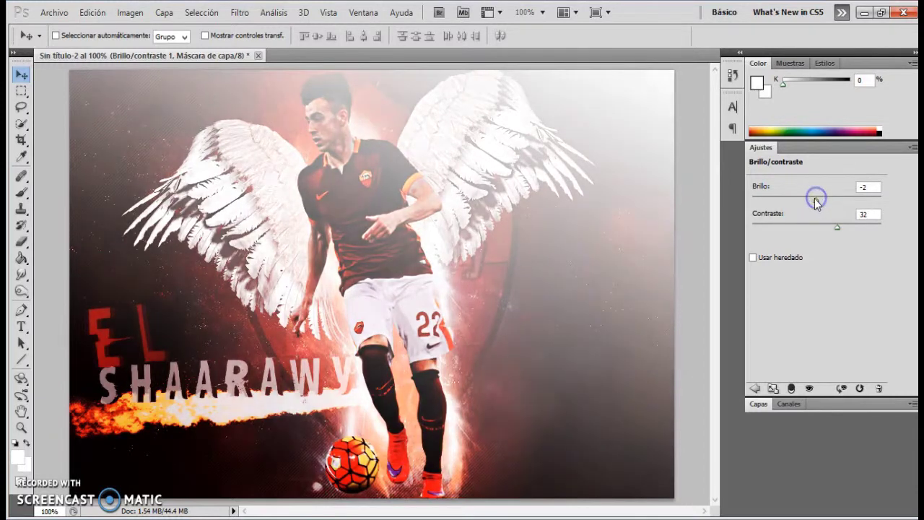
click(759, 403)
- Lower the meteorito layer's opacity to 58%
mouse_move(914, 231)
mouse_down()
mouse_move(907, 341)
mouse_move(902, 241)
mouse_move(904, 362)
mouse_move(903, 231)
mouse_up()
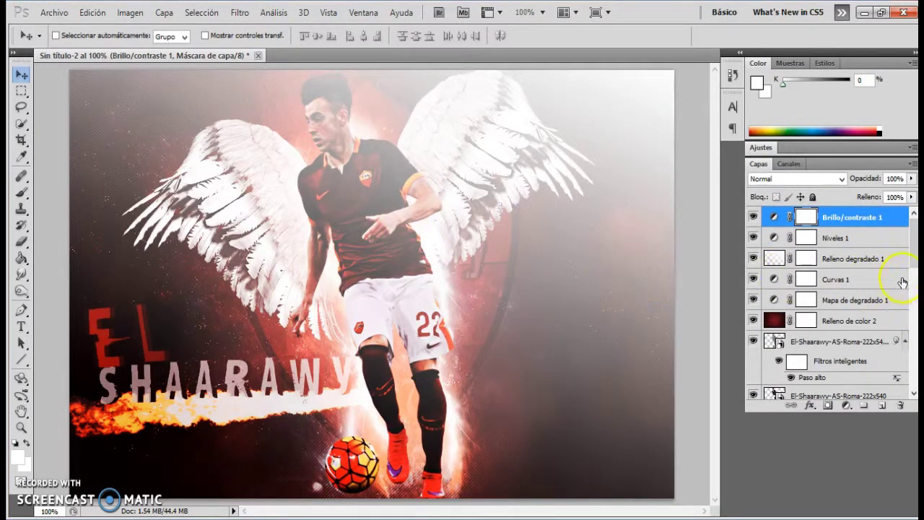
click(842, 368)
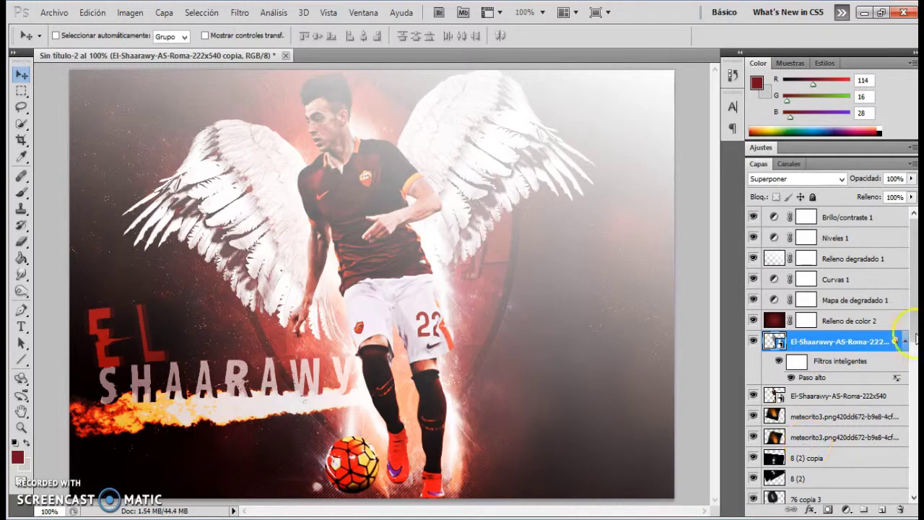
drag(915, 339, 916, 477)
click(834, 426)
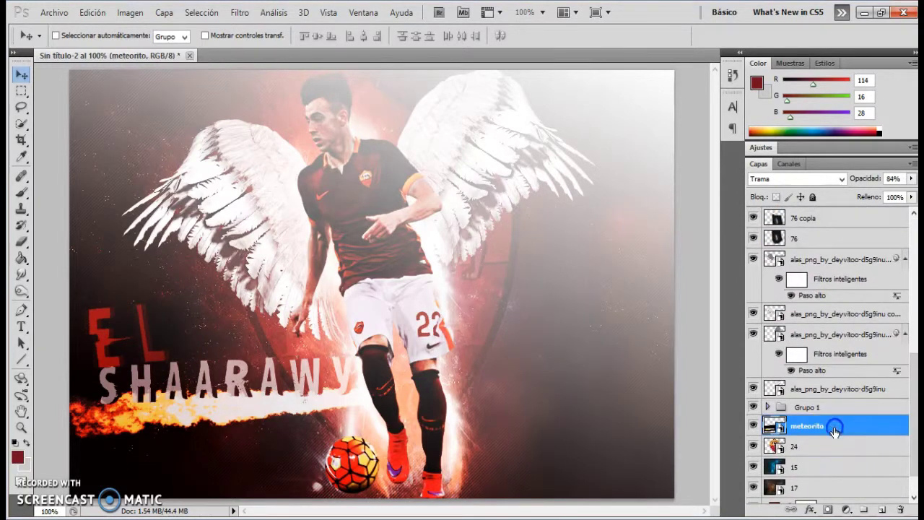
drag(874, 178, 874, 178)
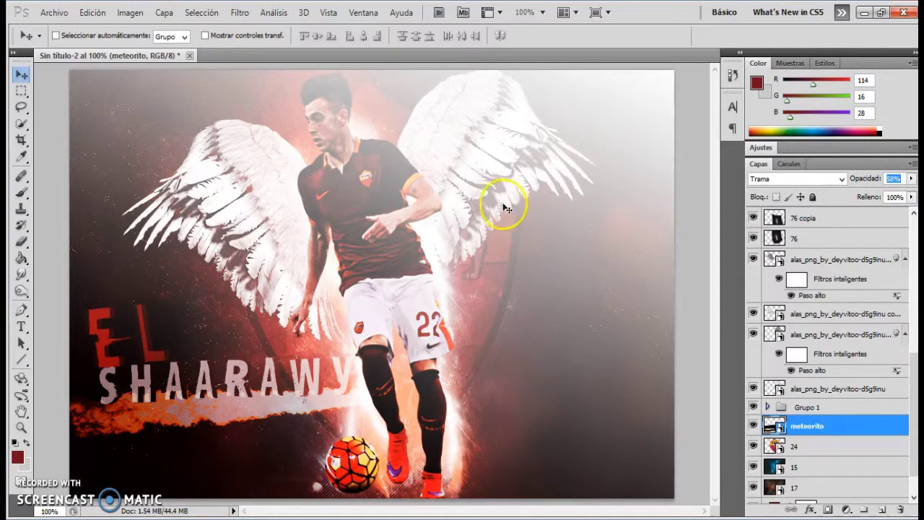
- Add a new layer above meteorito and write the author's credit text in Destroy X beside the player's legs
mouse_move(914, 383)
mouse_down()
mouse_move(914, 267)
mouse_move(912, 394)
mouse_up()
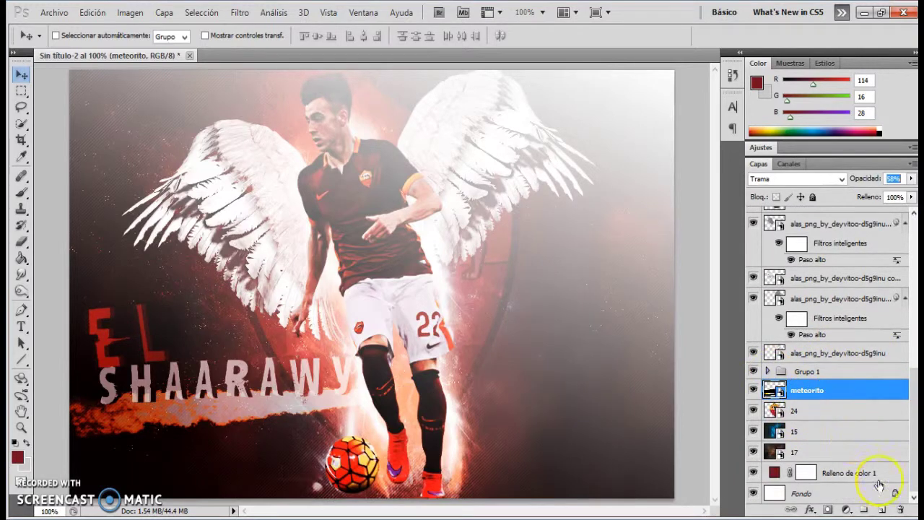
click(884, 510)
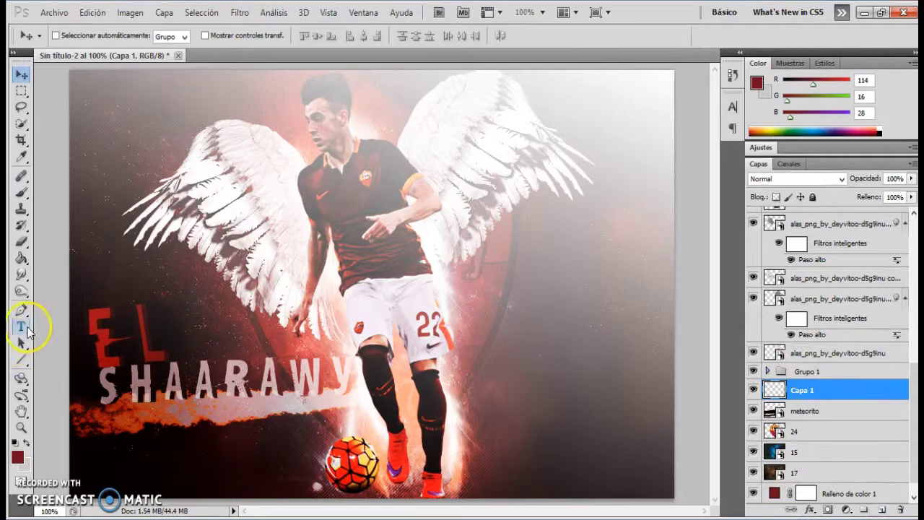
click(21, 327)
click(492, 384)
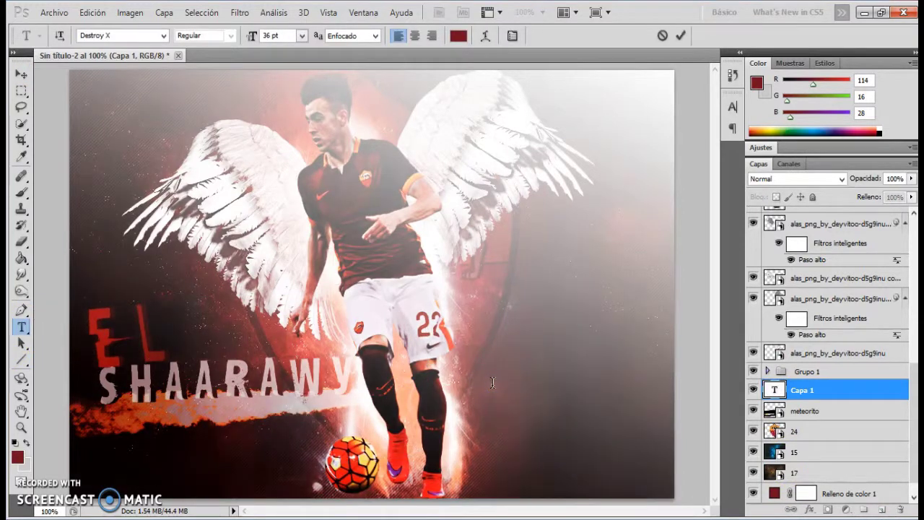
text(BYJ)
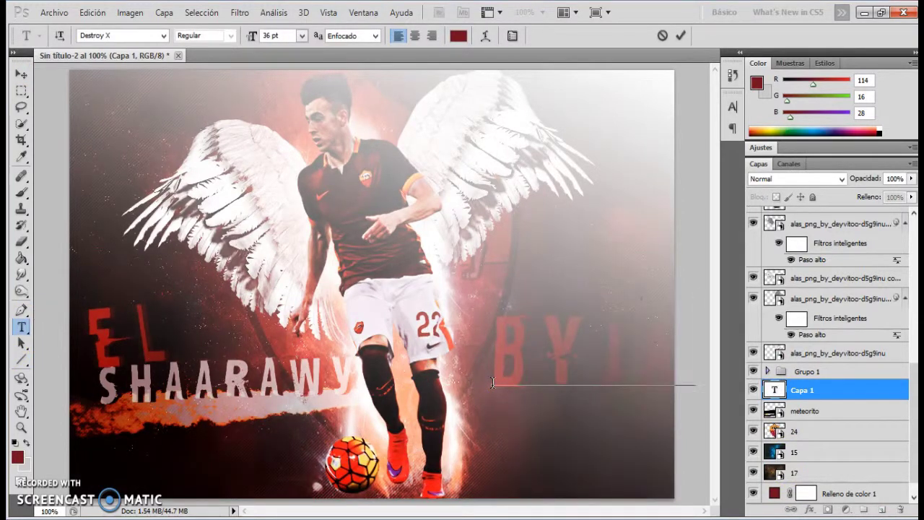
- Set the whole credit text to 11 pt and commit it
key(ctrl+a)
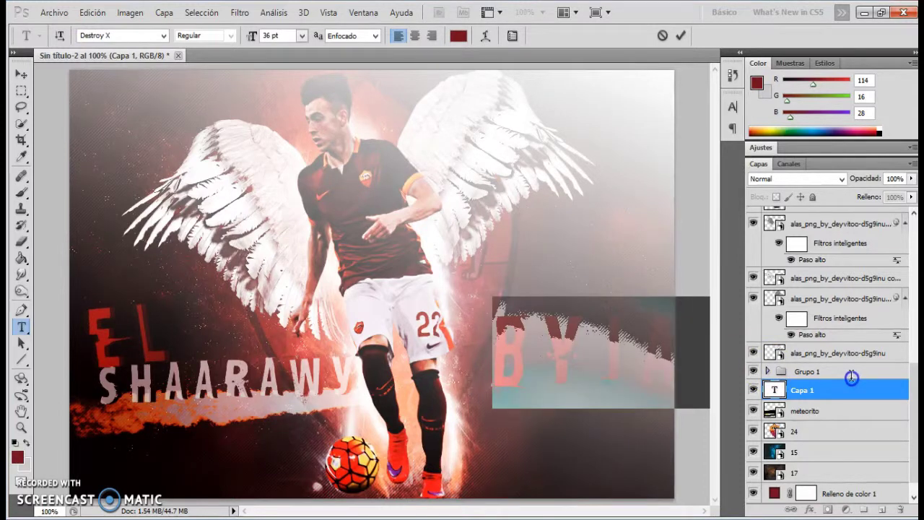
click(302, 37)
click(311, 140)
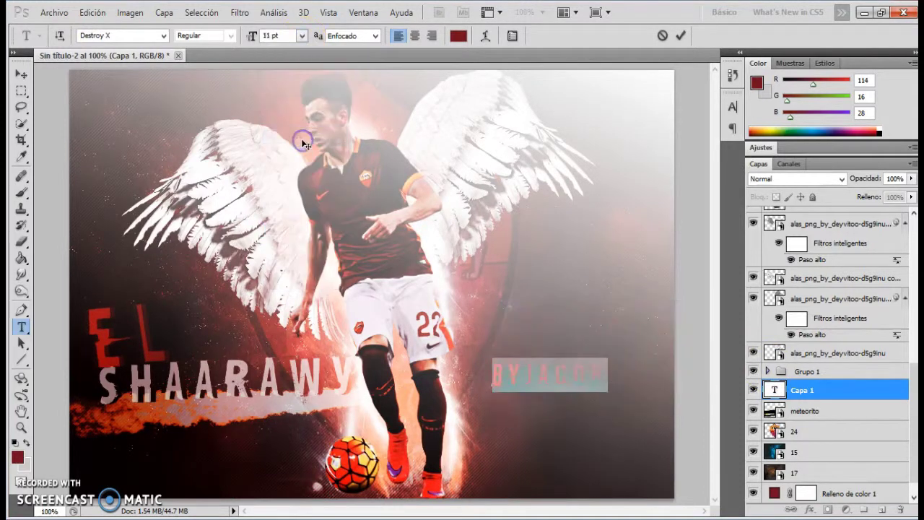
click(603, 379)
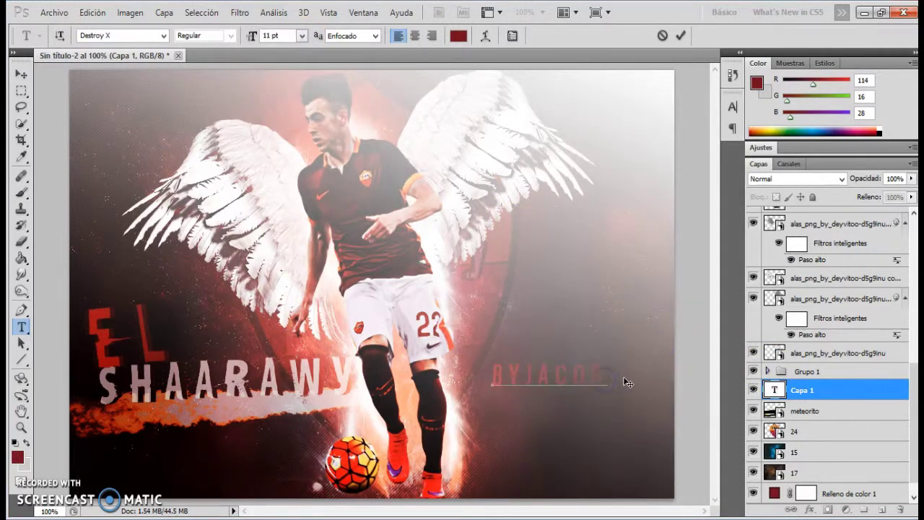
click(672, 40)
- Move the credit text beside "EL", just above "SHAARAWY"
click(21, 75)
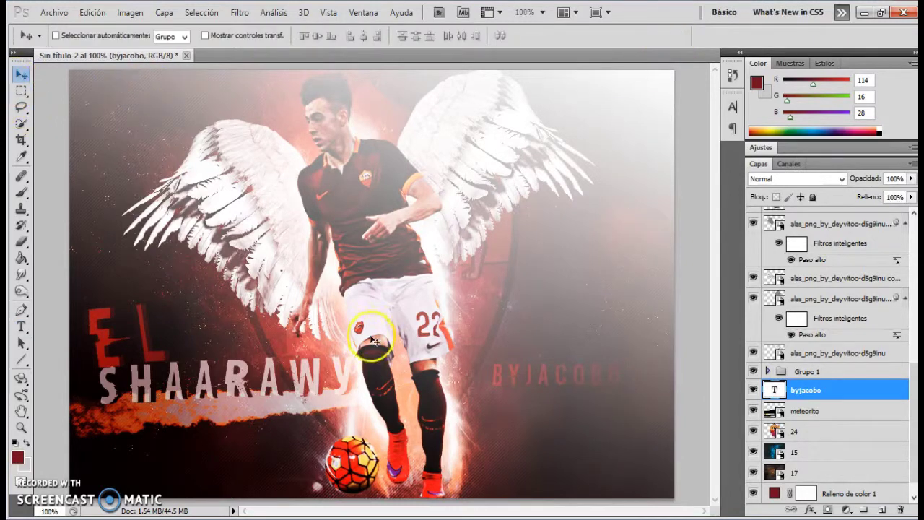
drag(553, 367, 477, 297)
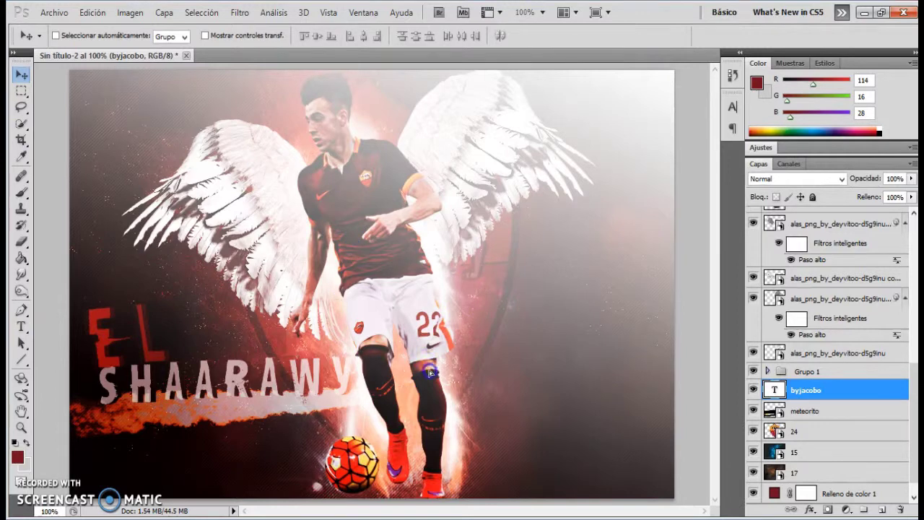
drag(549, 334, 233, 449)
drag(215, 351, 240, 346)
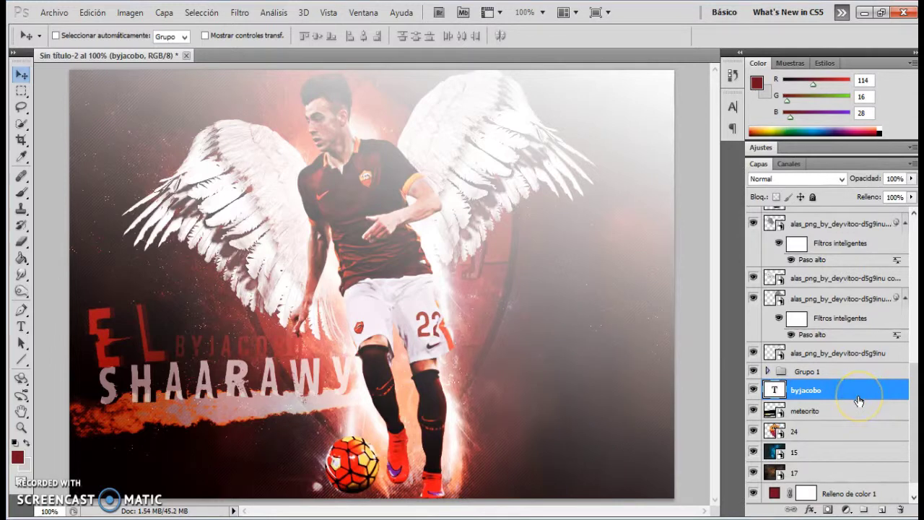
- Duplicate the credit text layer, place the copy beneath the original, and recolor the original text light grey (RGB 203, 203, 203)
key(ctrl+j)
drag(859, 401, 857, 421)
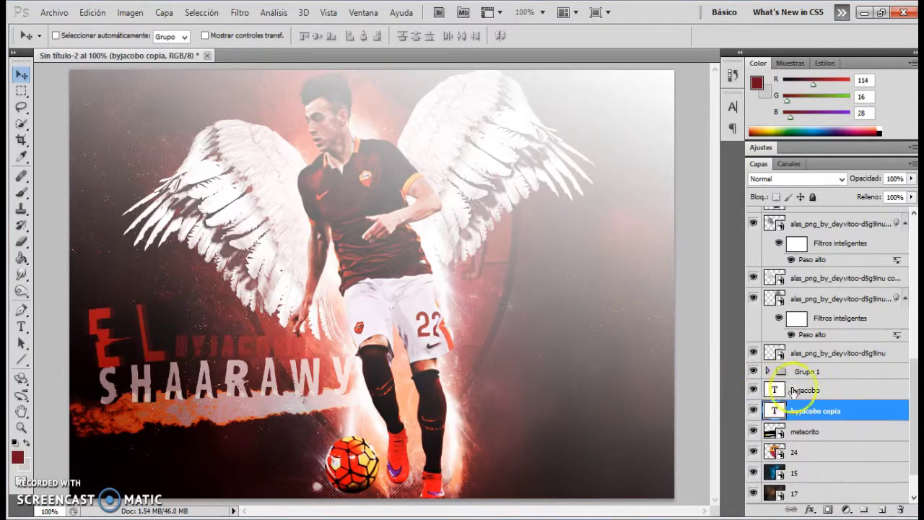
click(823, 390)
click(23, 329)
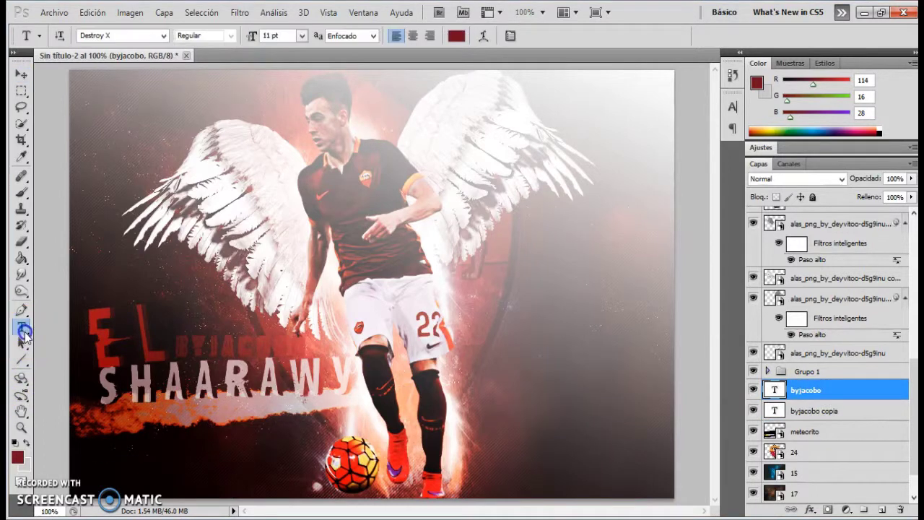
drag(180, 348, 248, 396)
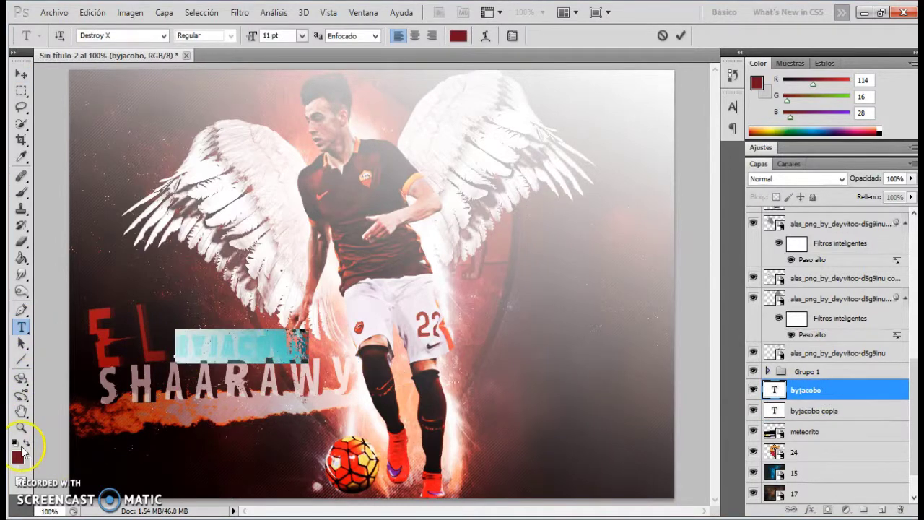
click(27, 443)
click(681, 37)
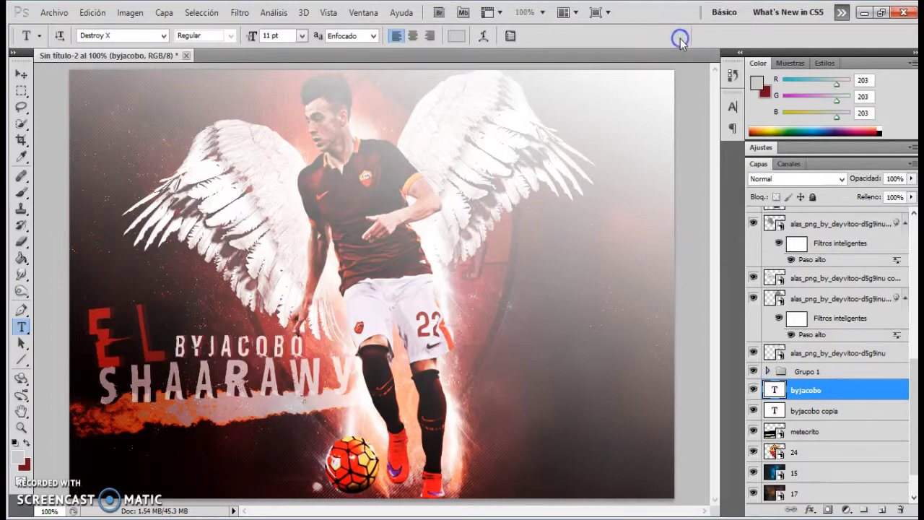
click(20, 75)
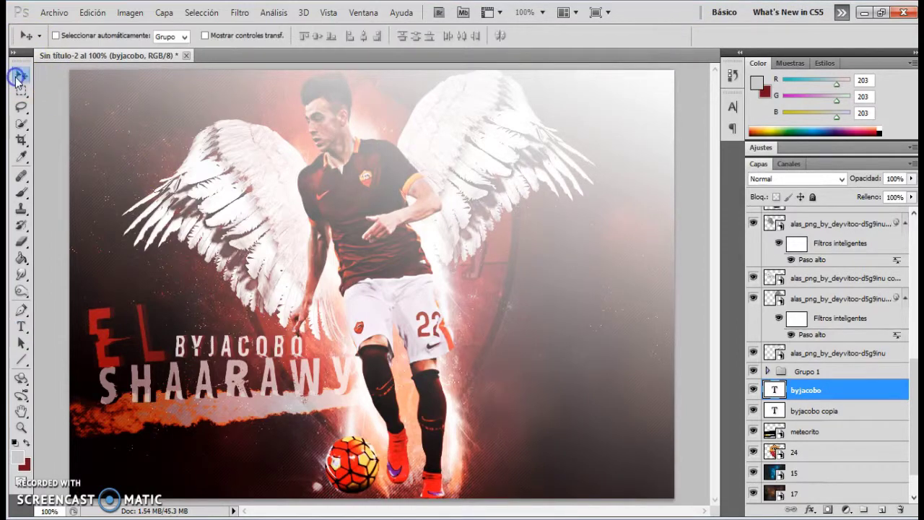